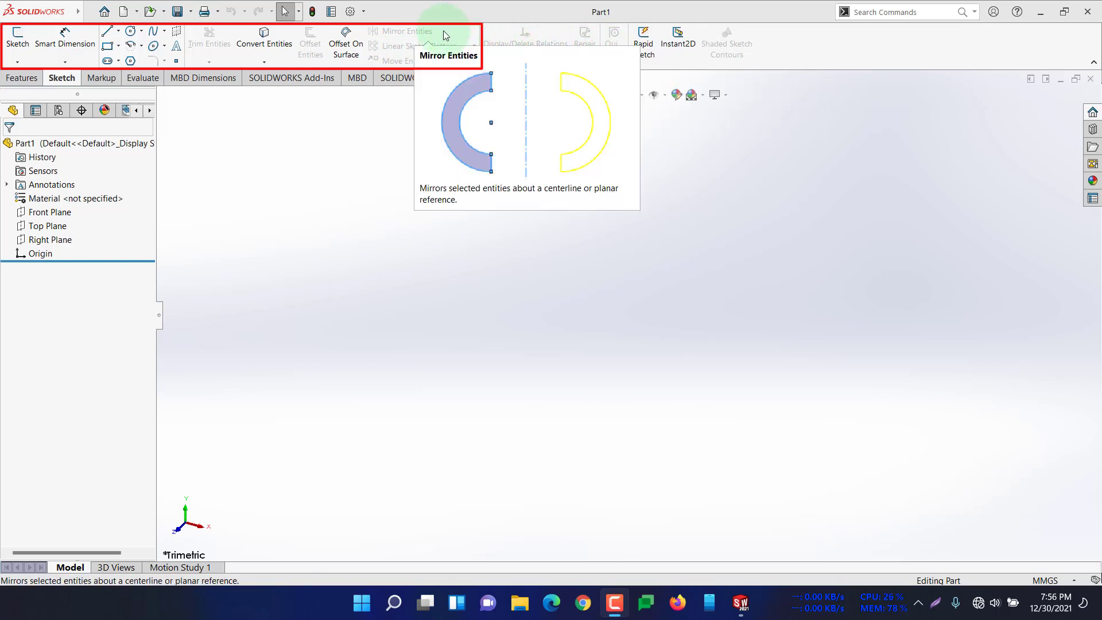
# - Start a new sketch on the Front Plane
pyautogui.click(20, 82)
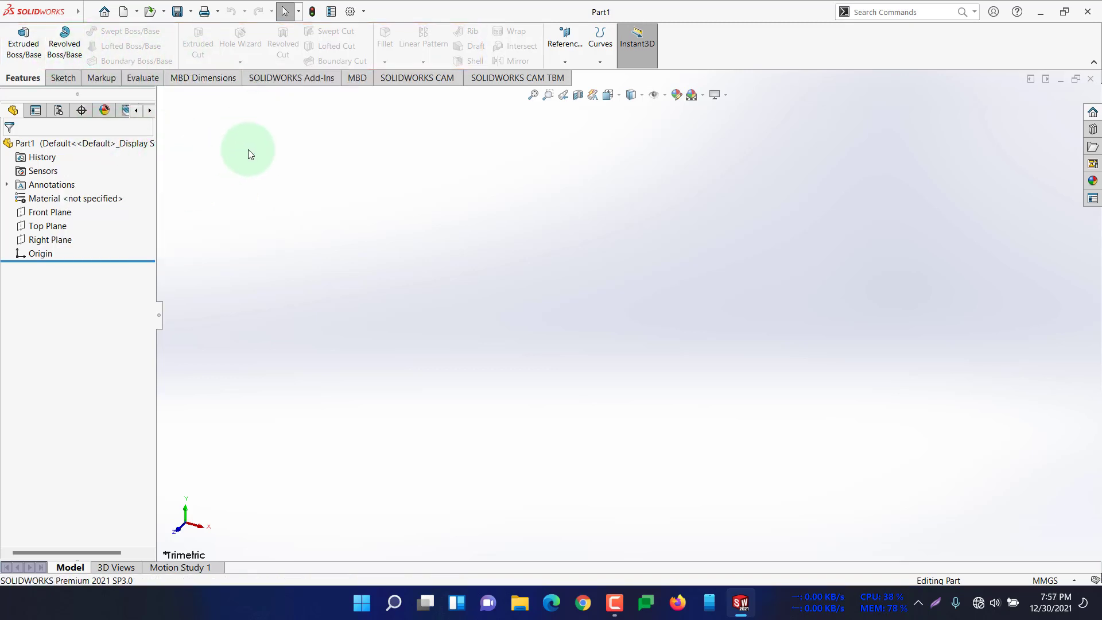
pyautogui.click(53, 80)
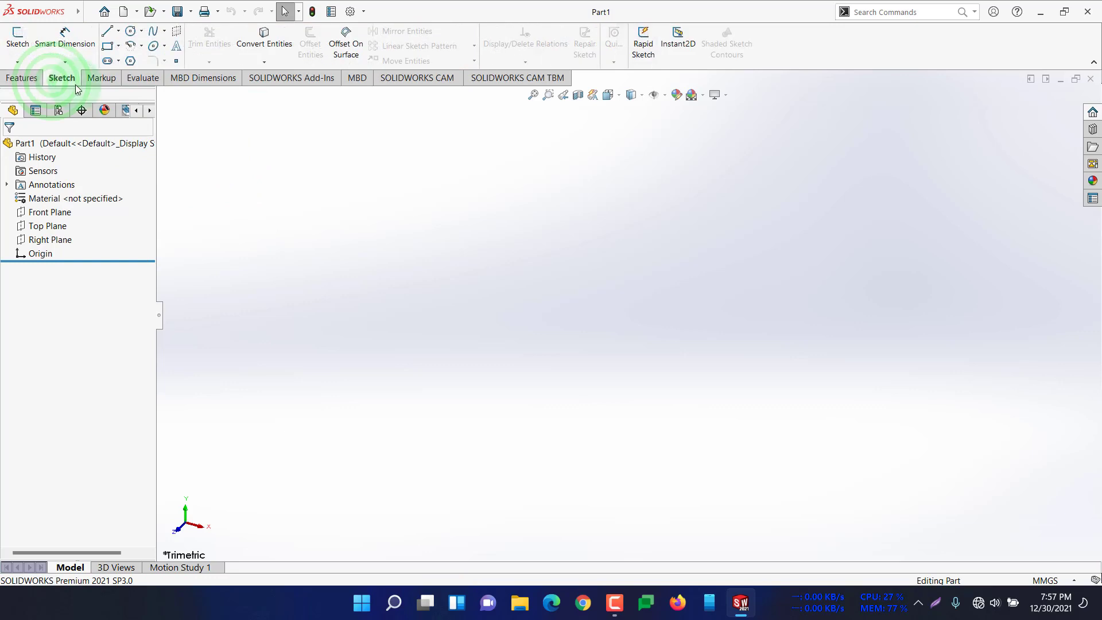
pyautogui.click(49, 215)
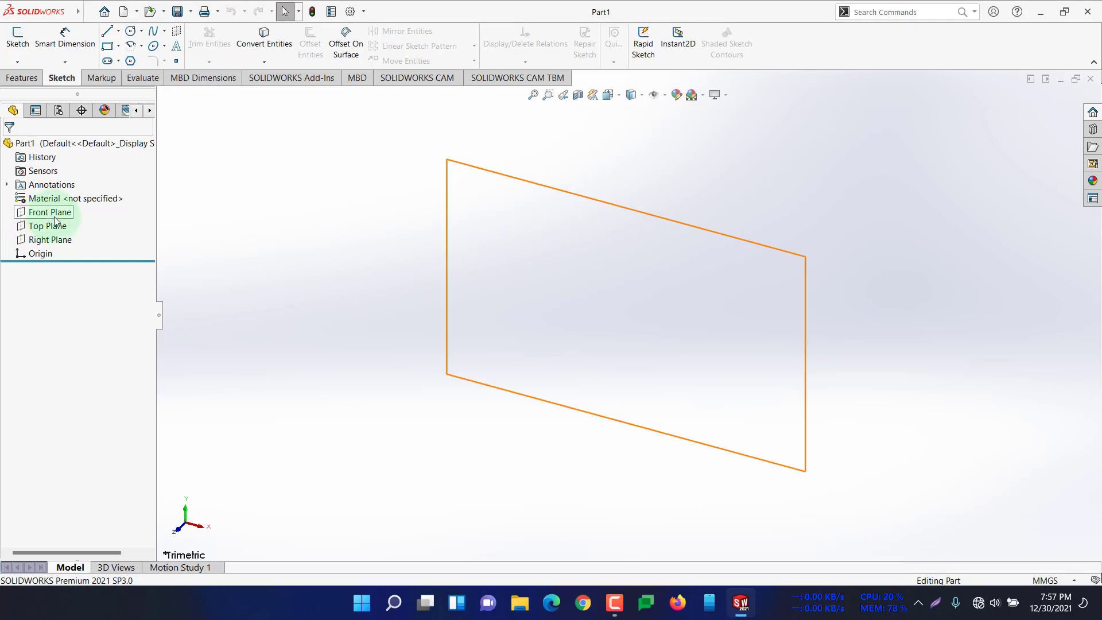
pyautogui.rightClick(55, 217)
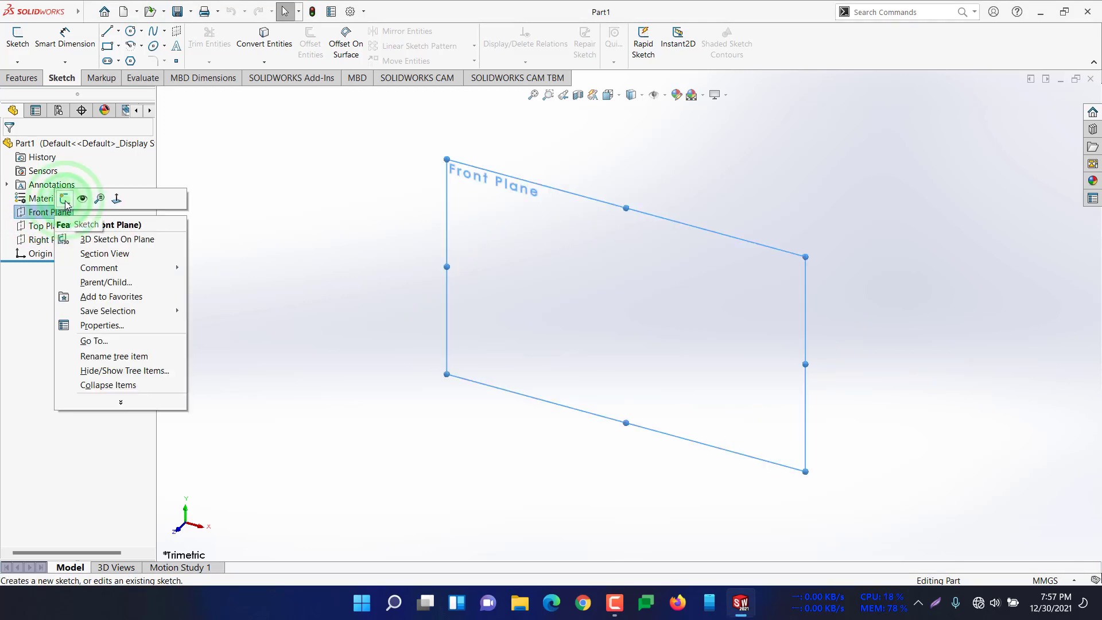
pyautogui.click(65, 200)
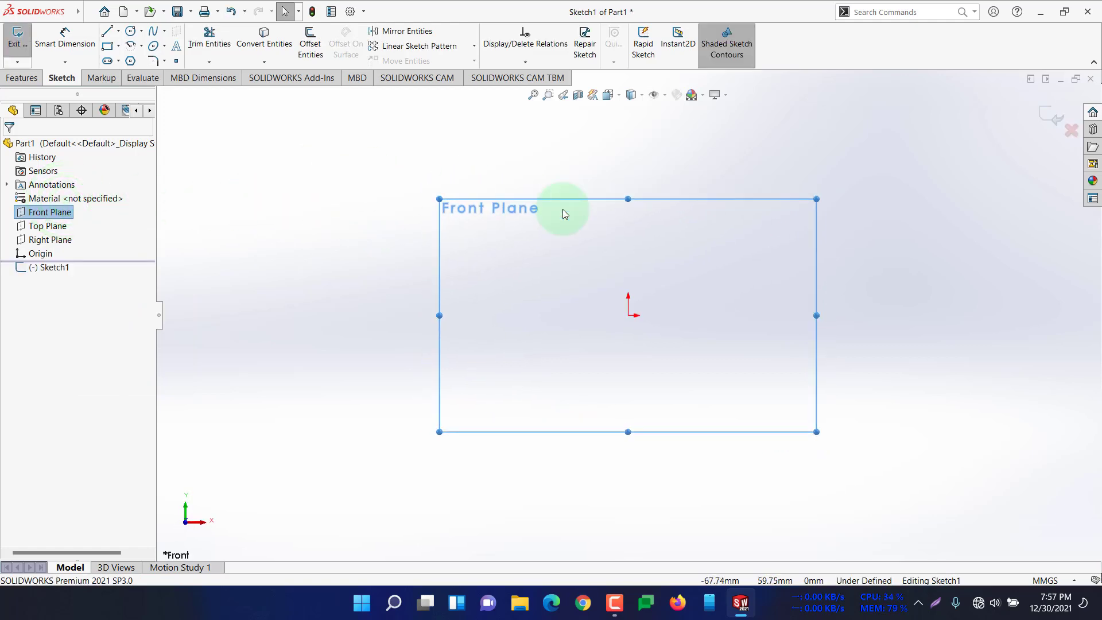
# - Sketch a center rectangle about 113 mm wide and 80 mm high, centered just above the origin
pyautogui.click(107, 49)
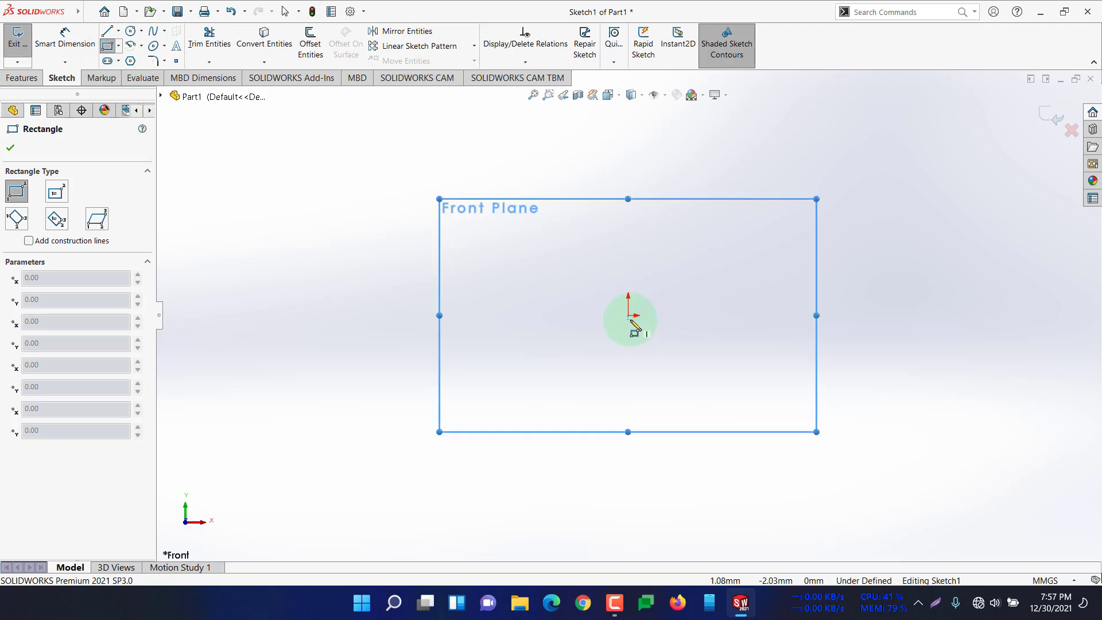
pyautogui.click(118, 46)
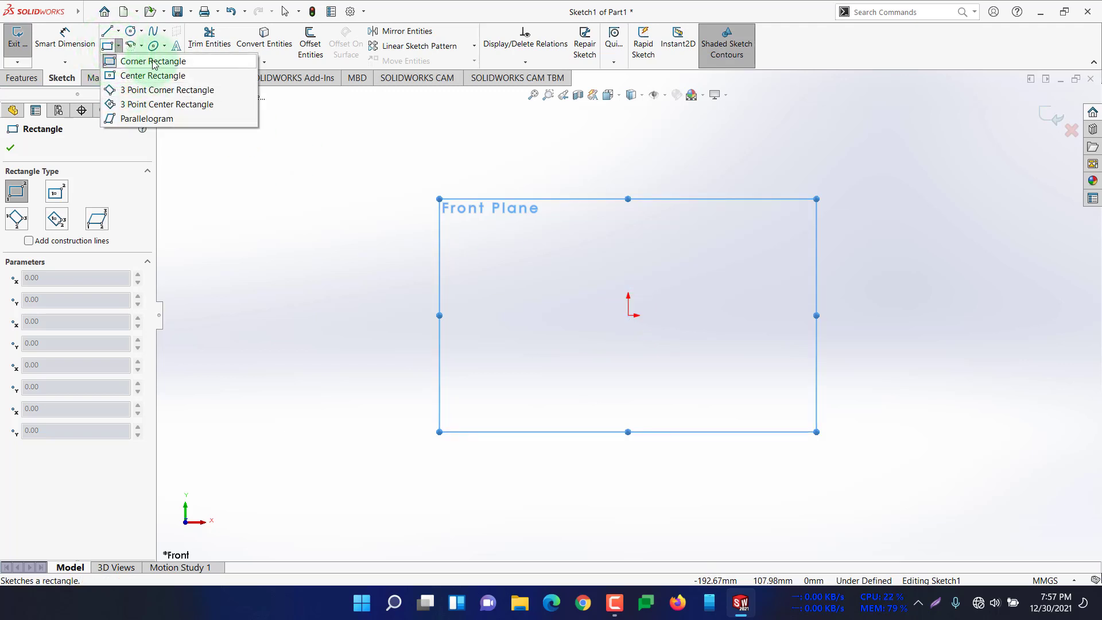
pyautogui.click(153, 75)
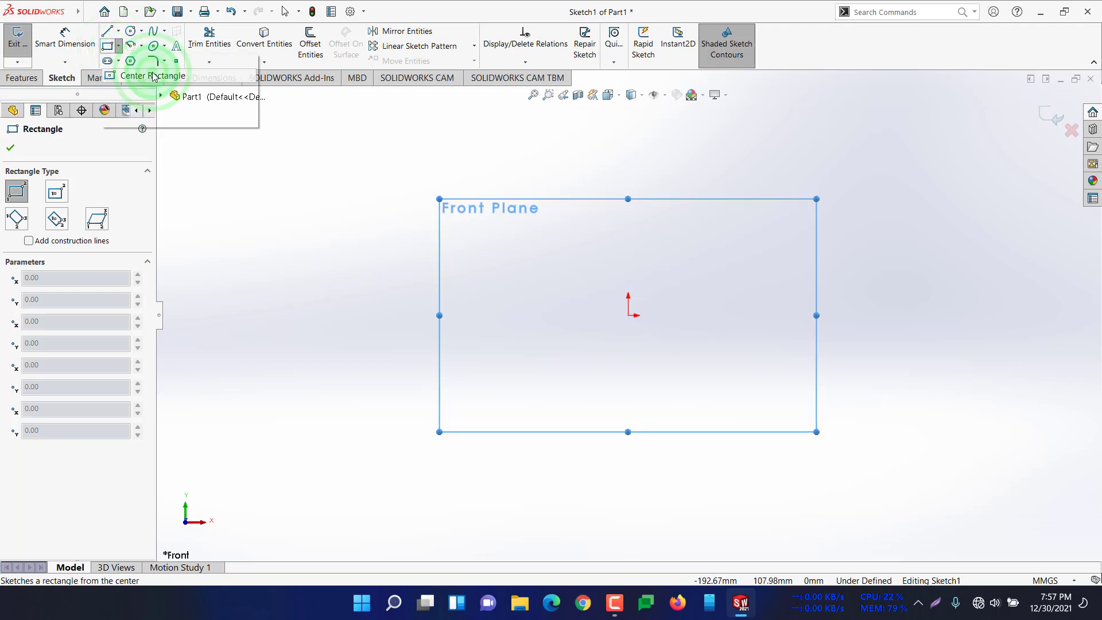
pyautogui.click(628, 314)
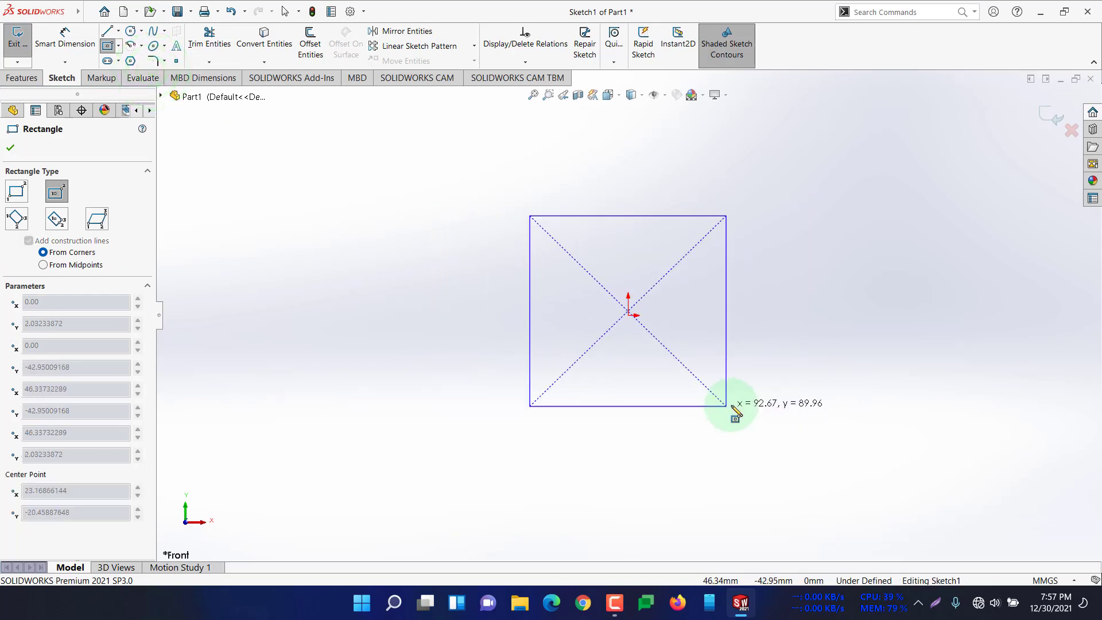
pyautogui.click(747, 395)
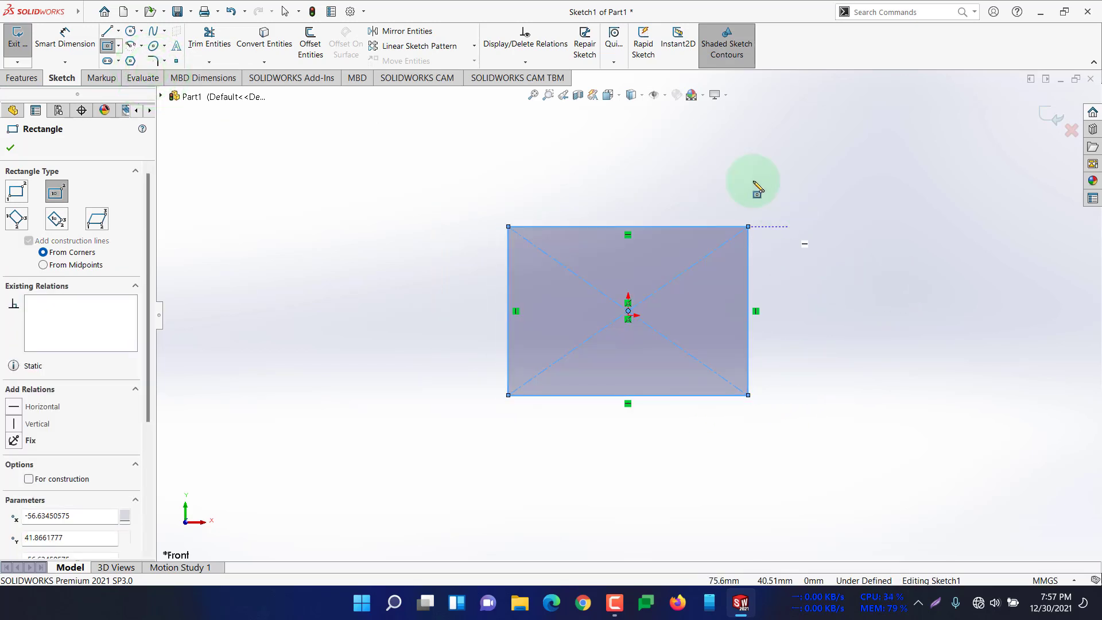
pyautogui.click(9, 155)
pyautogui.click(394, 184)
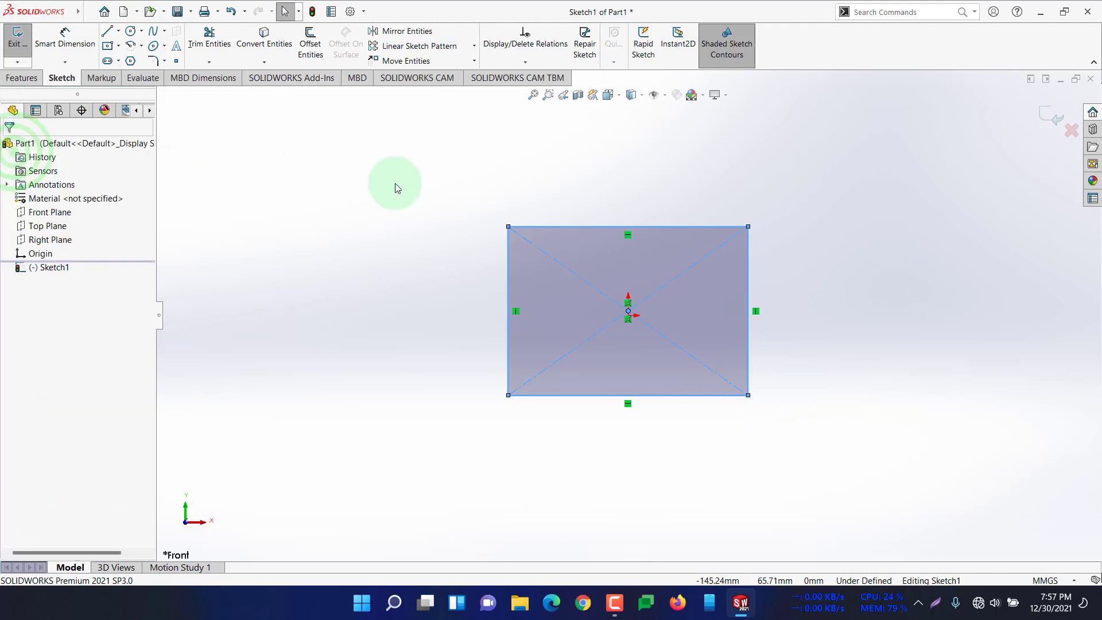
# - Extrude the rectangle sketch as a blind boss with a depth of 50 mm
pyautogui.moveTo(935, 277)
pyautogui.mouseDown(button='middle')
pyautogui.moveTo(787, 310)
pyautogui.moveTo(777, 354)
pyautogui.moveTo(854, 335)
pyautogui.moveTo(870, 300)
pyautogui.moveTo(725, 253)
pyautogui.moveTo(777, 195)
pyautogui.moveTo(860, 245)
pyautogui.moveTo(839, 292)
pyautogui.moveTo(804, 322)
pyautogui.moveTo(822, 323)
pyautogui.mouseUp(button='middle')
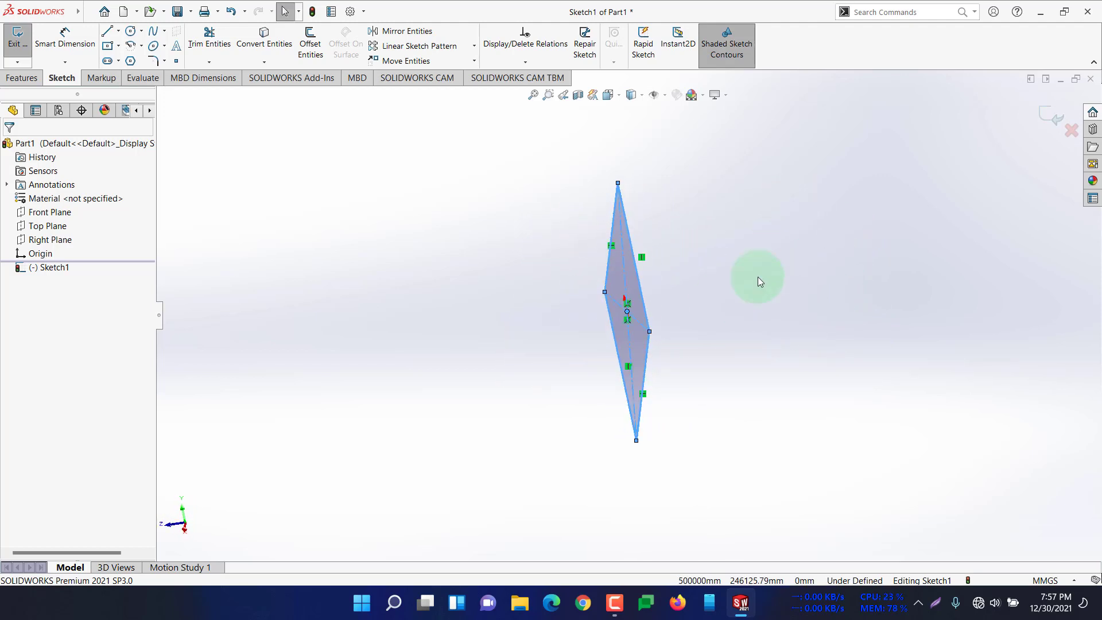
pyautogui.click(23, 77)
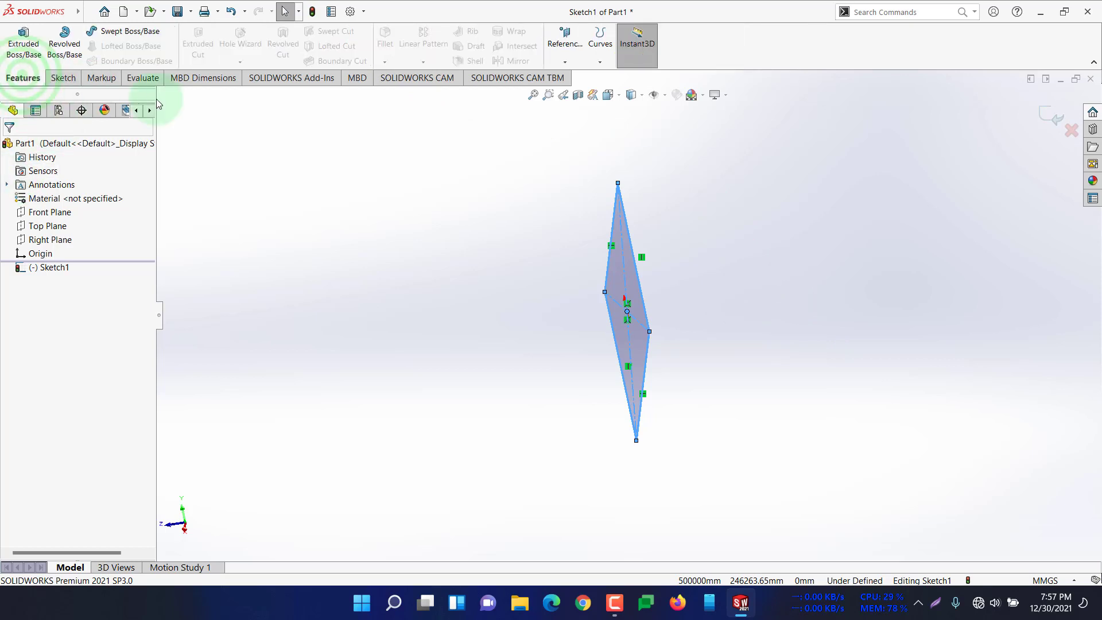
pyautogui.click(33, 60)
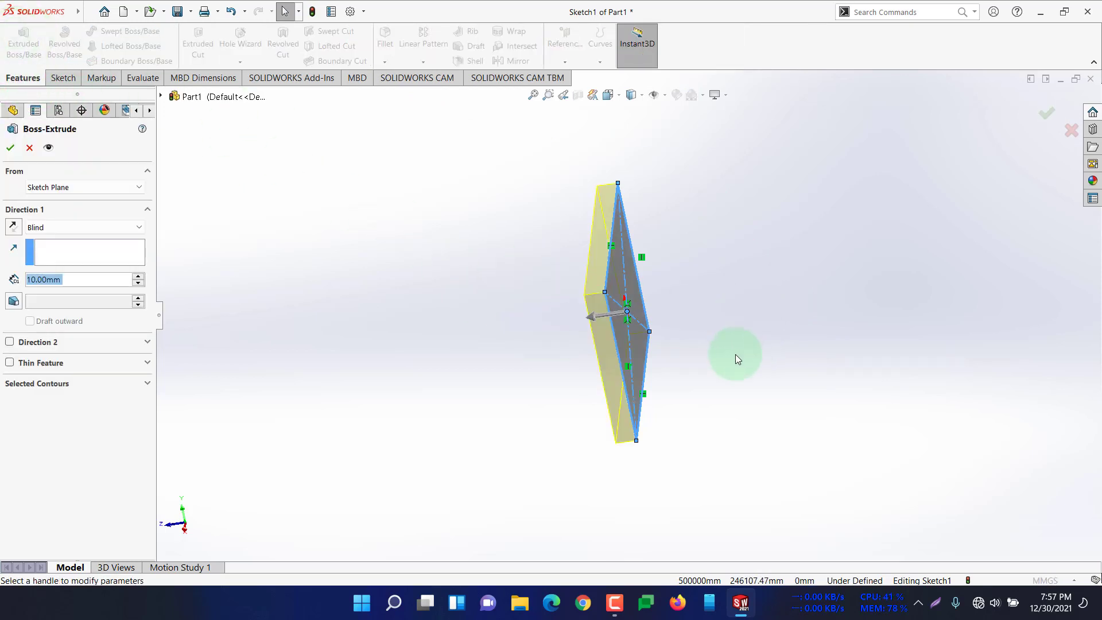
pyautogui.moveTo(726, 355); pyautogui.dragTo(715, 304, button='middle')
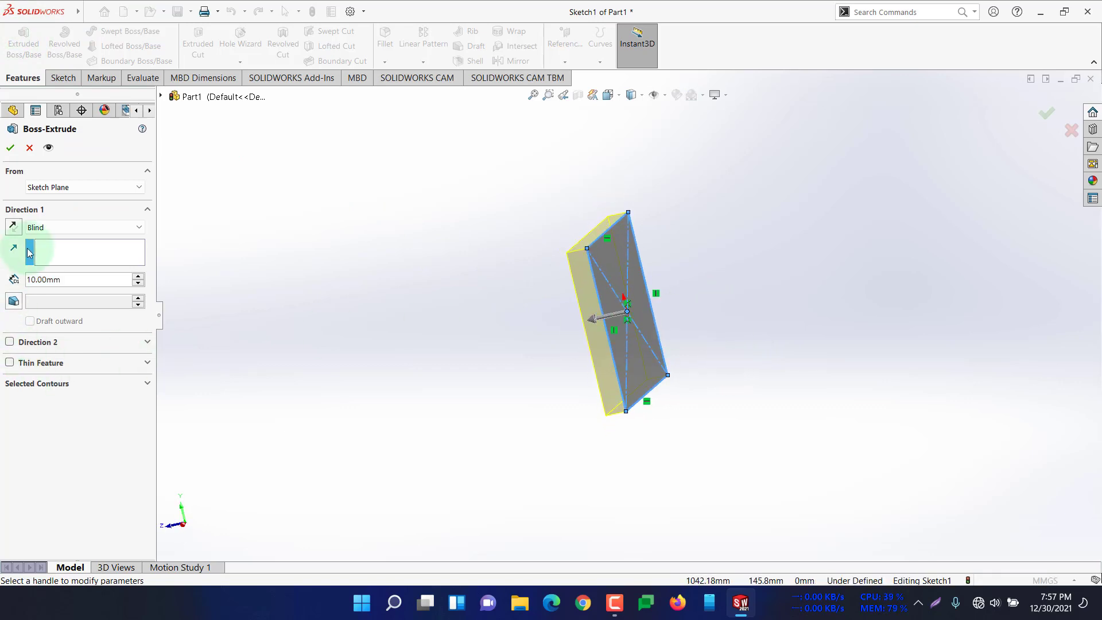
pyautogui.doubleClick(67, 279)
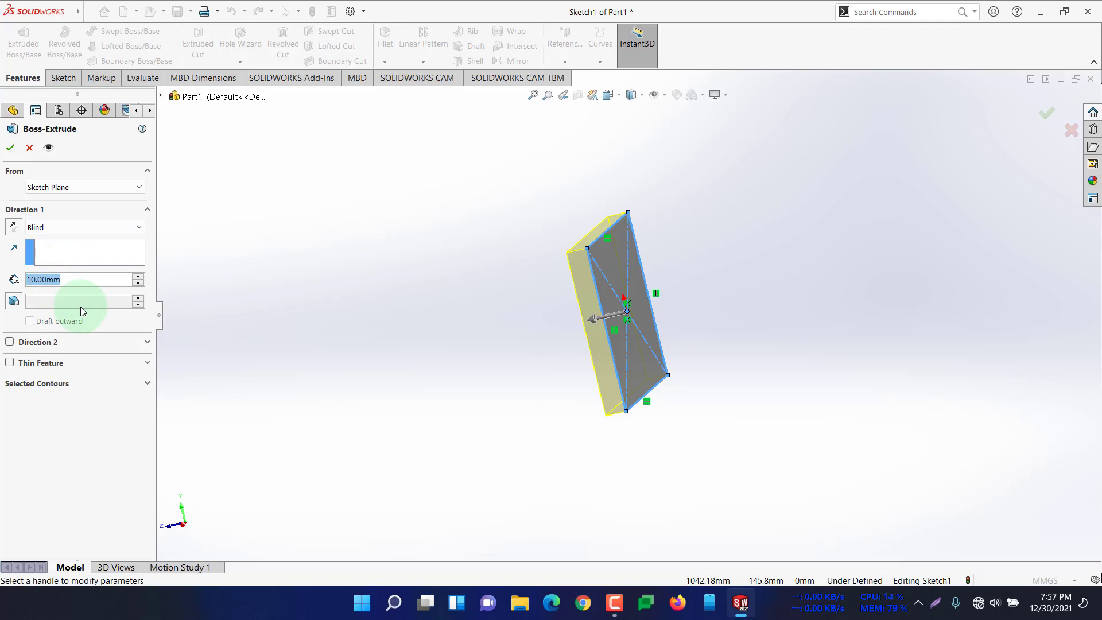
pyautogui.write('50')
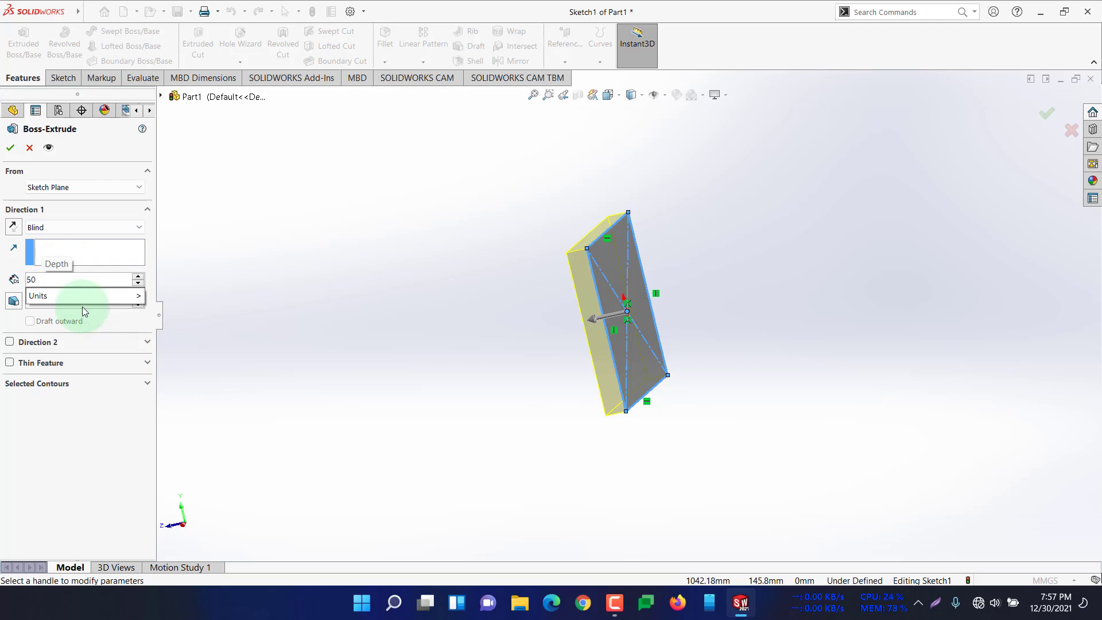
pyautogui.press('Return')
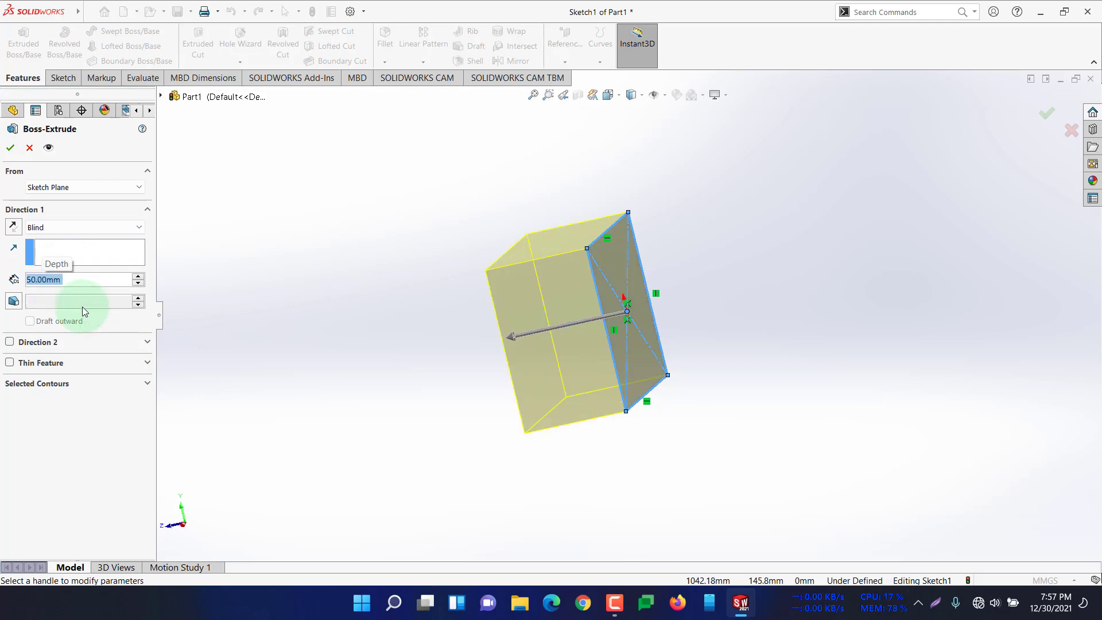
pyautogui.moveTo(761, 278); pyautogui.dragTo(775, 290, button='middle')
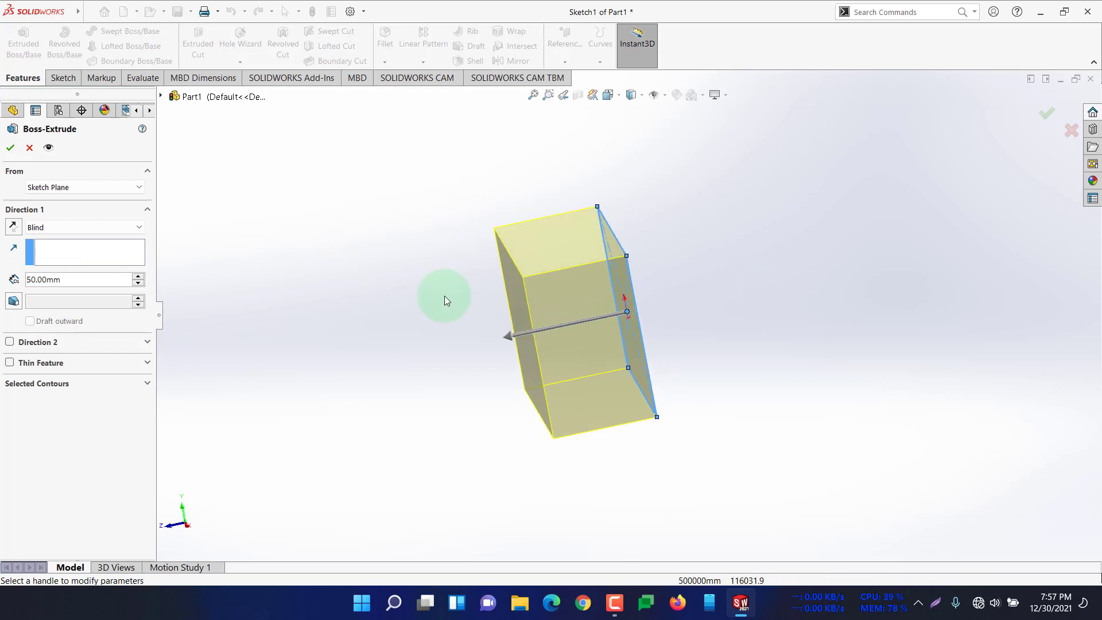
pyautogui.click(10, 148)
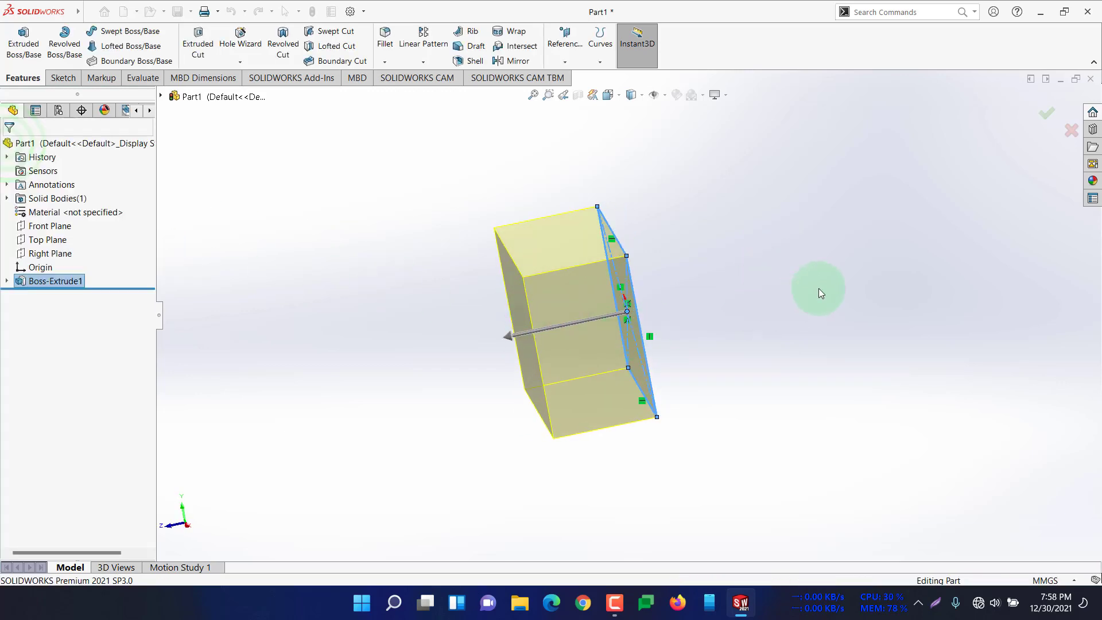
# - Create a reference plane offset 100 mm outward from the block's extruded front face
pyautogui.moveTo(811, 291); pyautogui.dragTo(904, 383, button='middle')
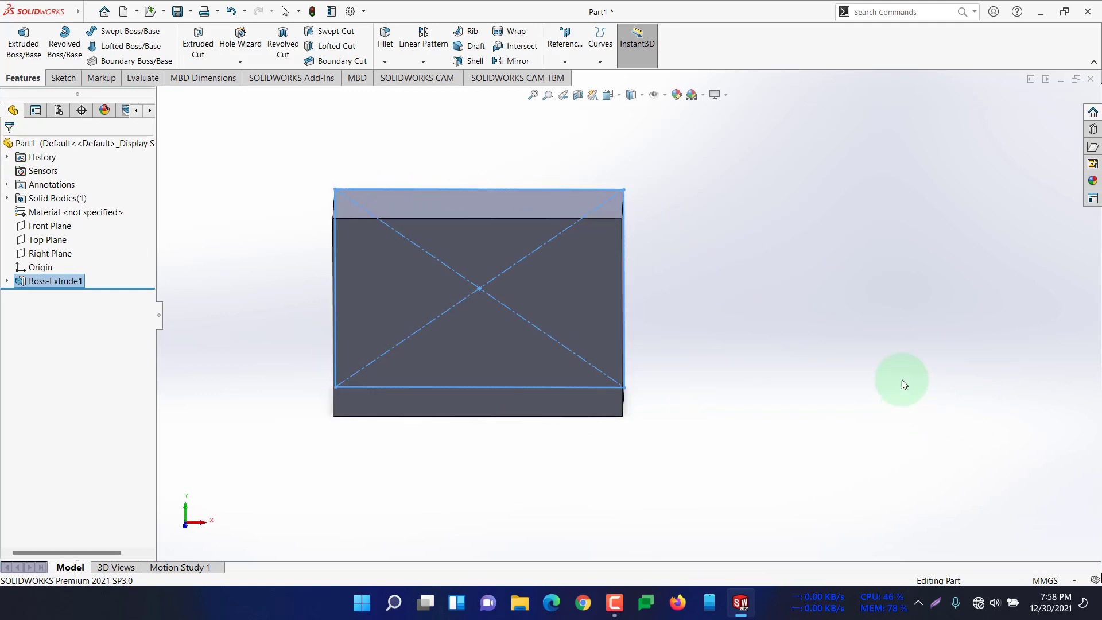
pyautogui.click(563, 59)
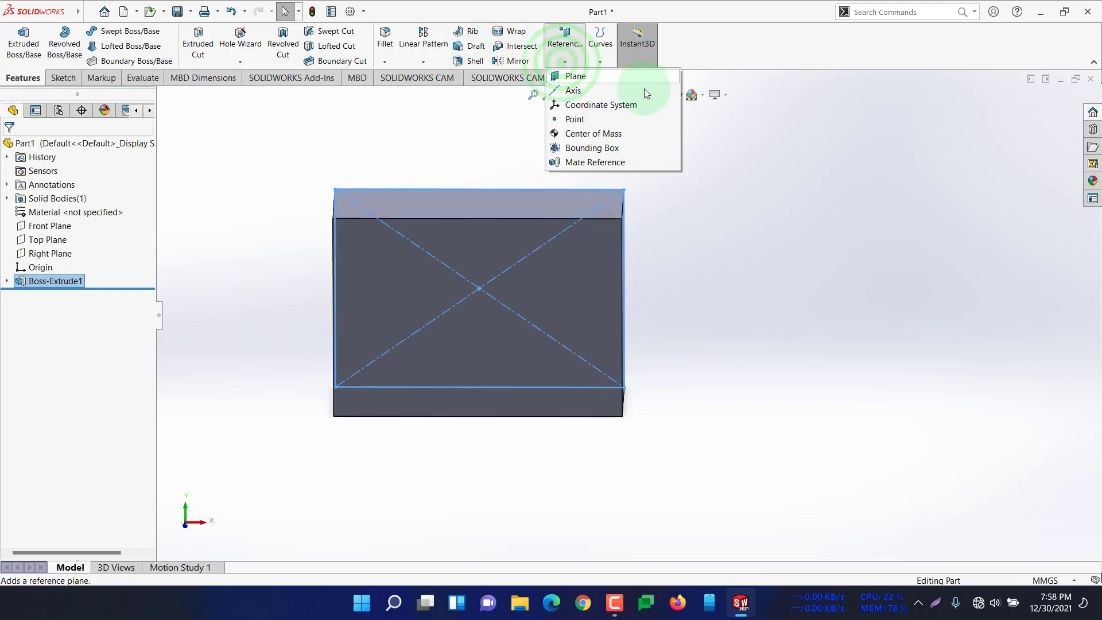
pyautogui.click(593, 77)
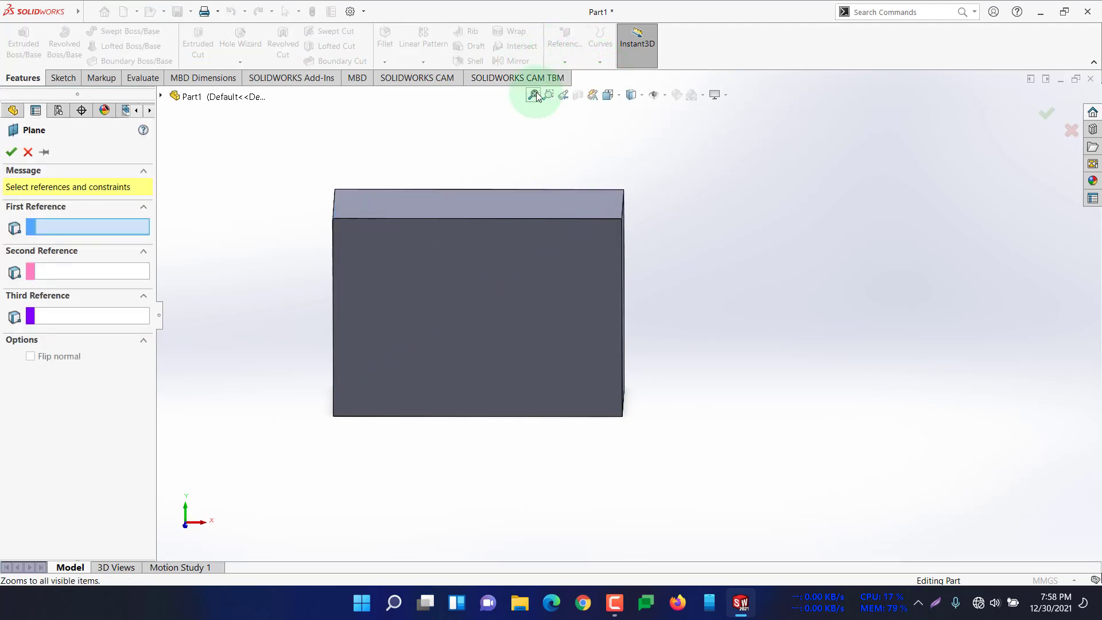
pyautogui.moveTo(645, 249); pyautogui.dragTo(717, 243, button='middle')
pyautogui.click(505, 304)
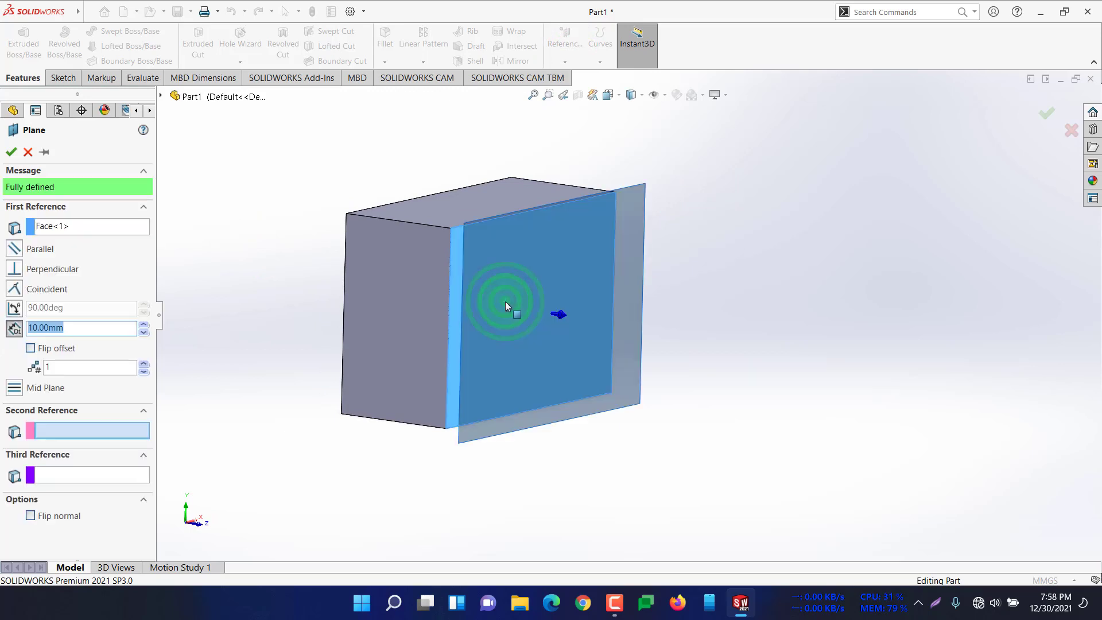
pyautogui.moveTo(755, 275)
pyautogui.mouseDown(button='middle')
pyautogui.moveTo(784, 259)
pyautogui.moveTo(745, 292)
pyautogui.mouseUp(button='middle')
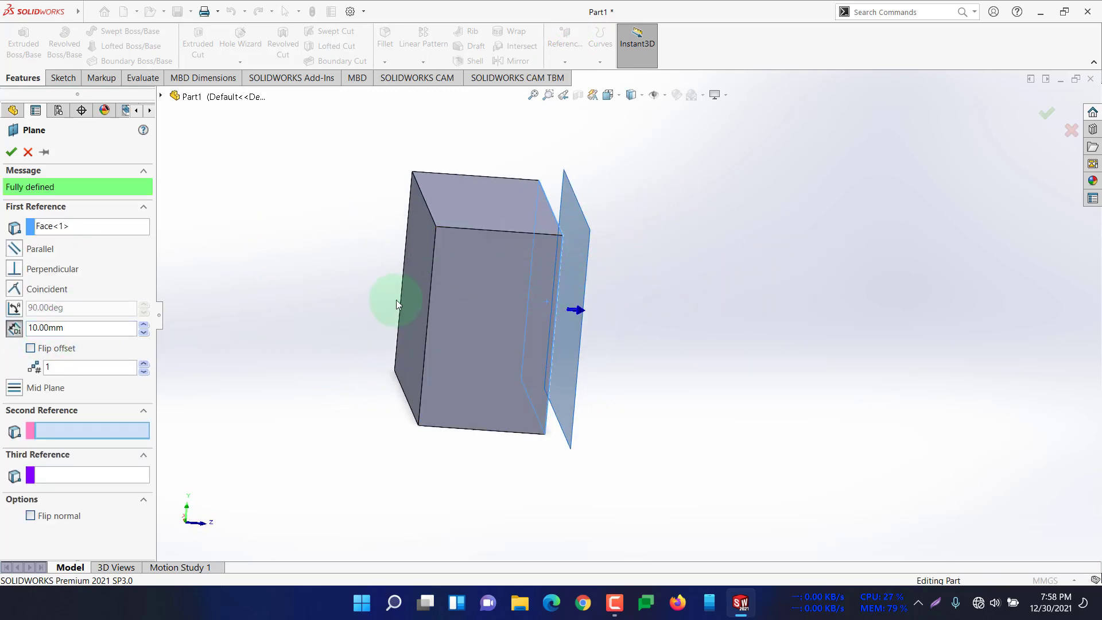
pyautogui.moveTo(669, 265); pyautogui.dragTo(635, 267, button='middle')
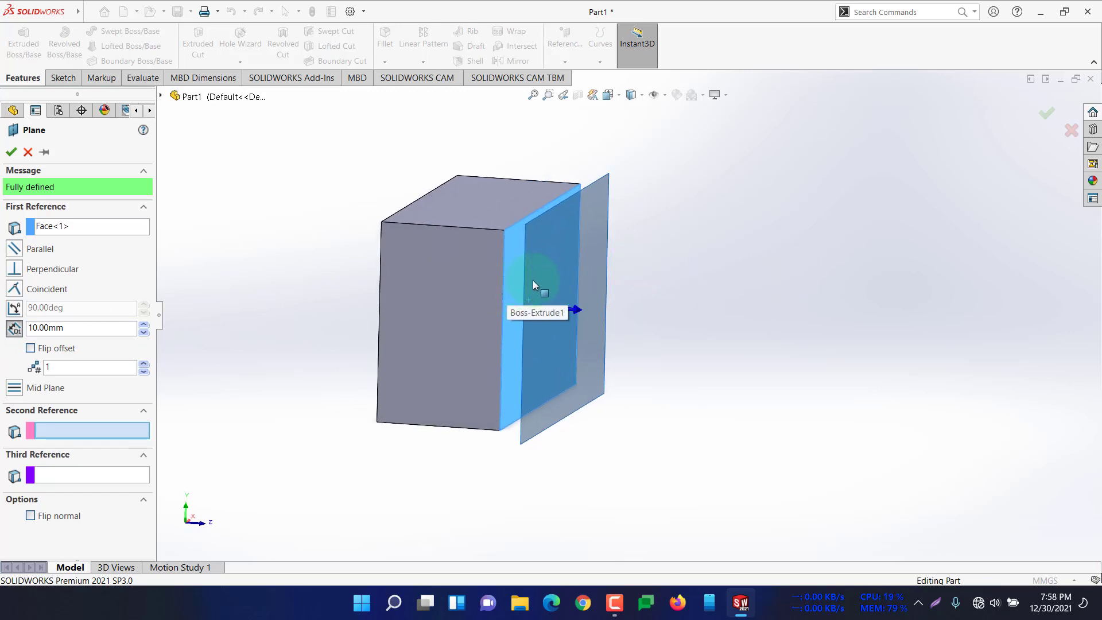
pyautogui.doubleClick(70, 327)
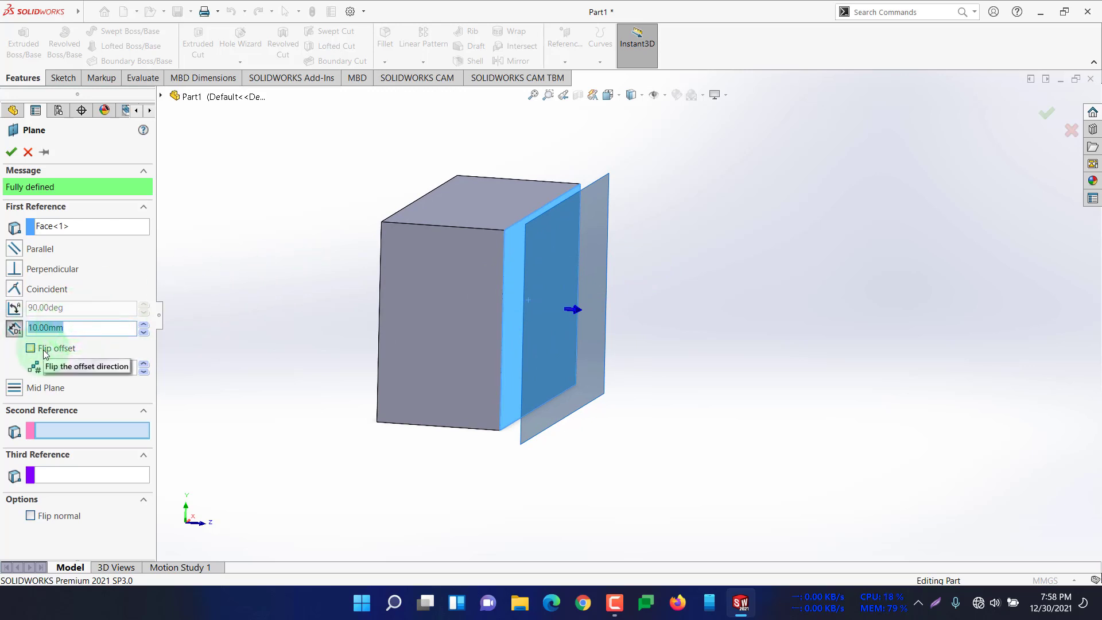
pyautogui.press('Return')
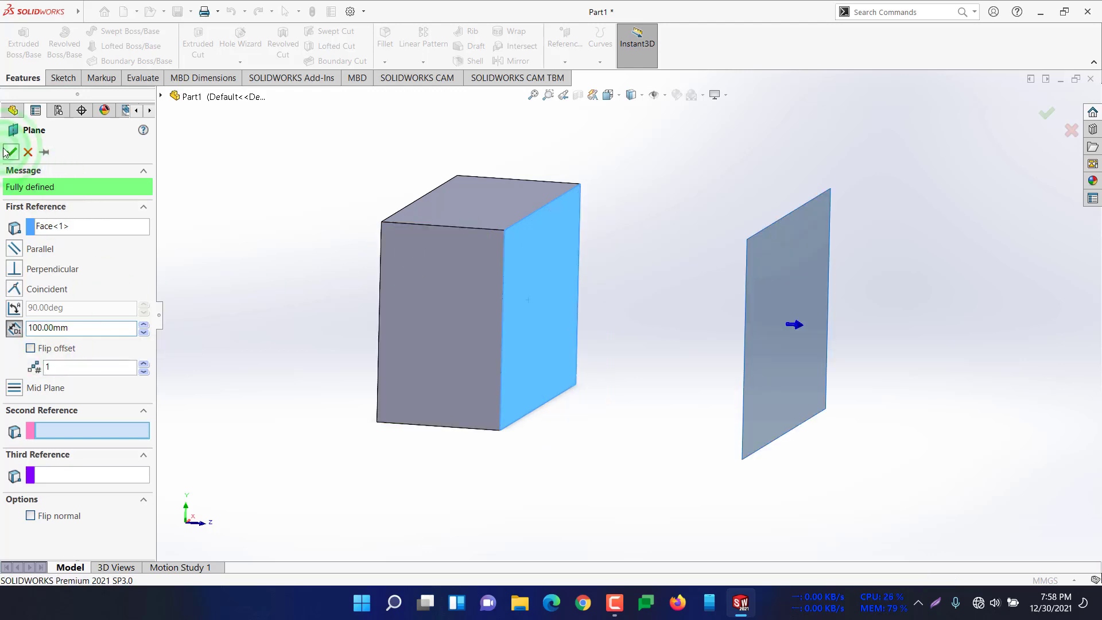
# - On the new offset plane, sketch a center rectangle about 84 mm wide and 58 mm high, centered on the block's face
pyautogui.click(777, 314)
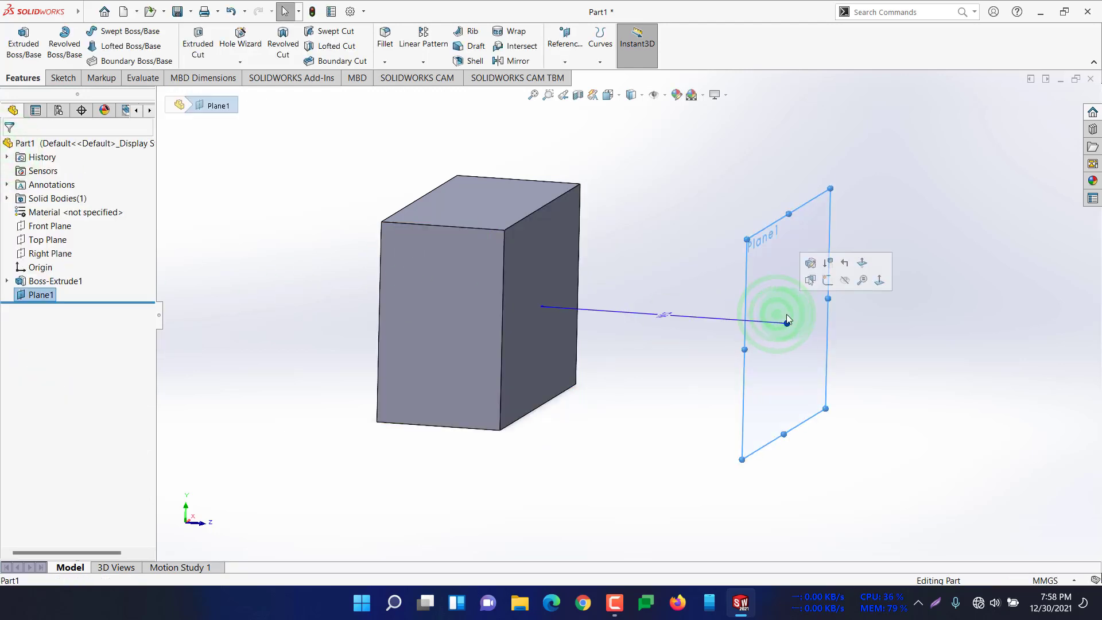
pyautogui.moveTo(902, 339); pyautogui.dragTo(889, 321, button='middle')
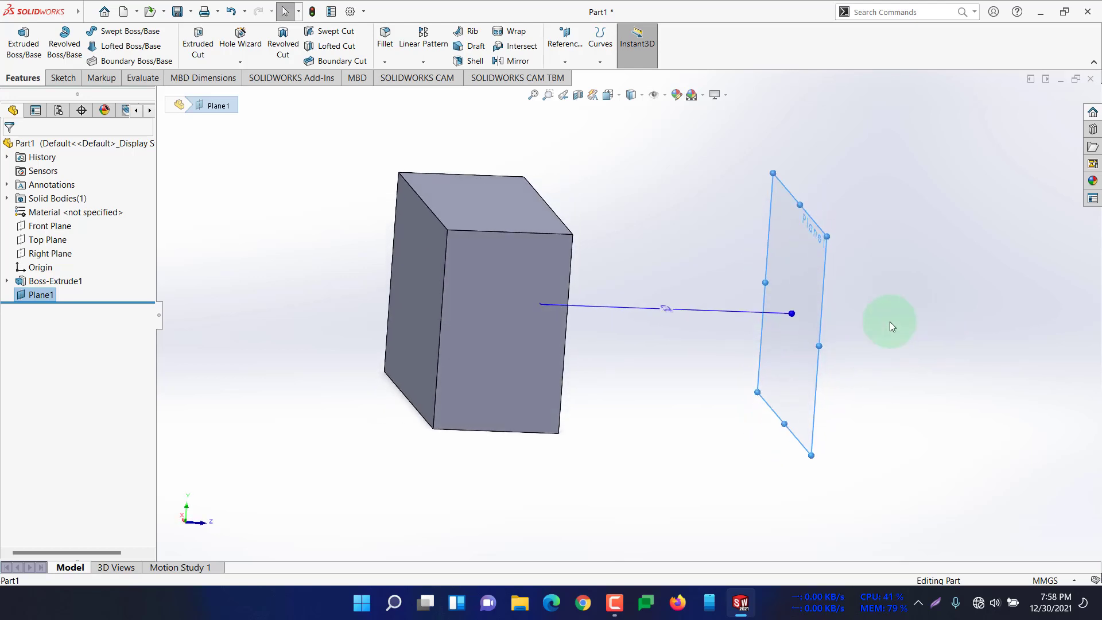
pyautogui.click(62, 77)
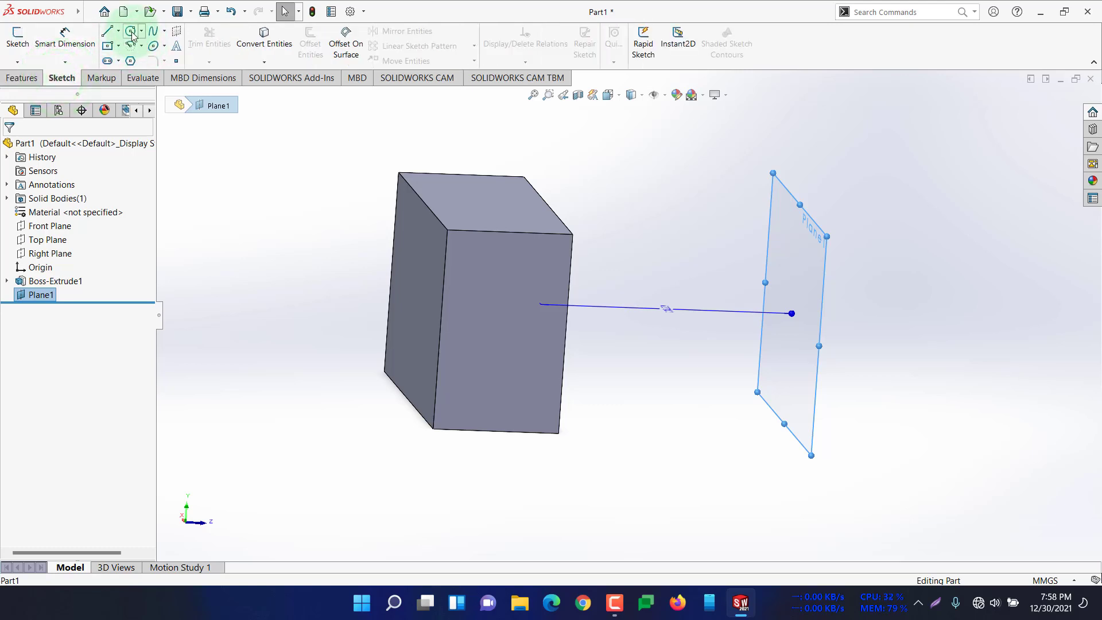
pyautogui.click(109, 46)
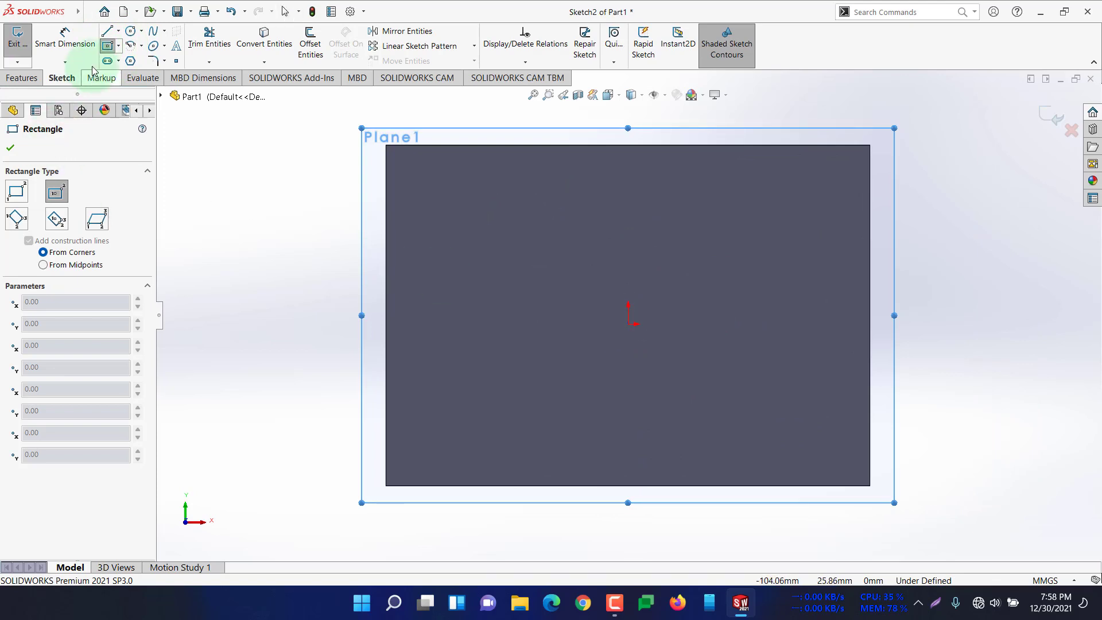
pyautogui.click(119, 45)
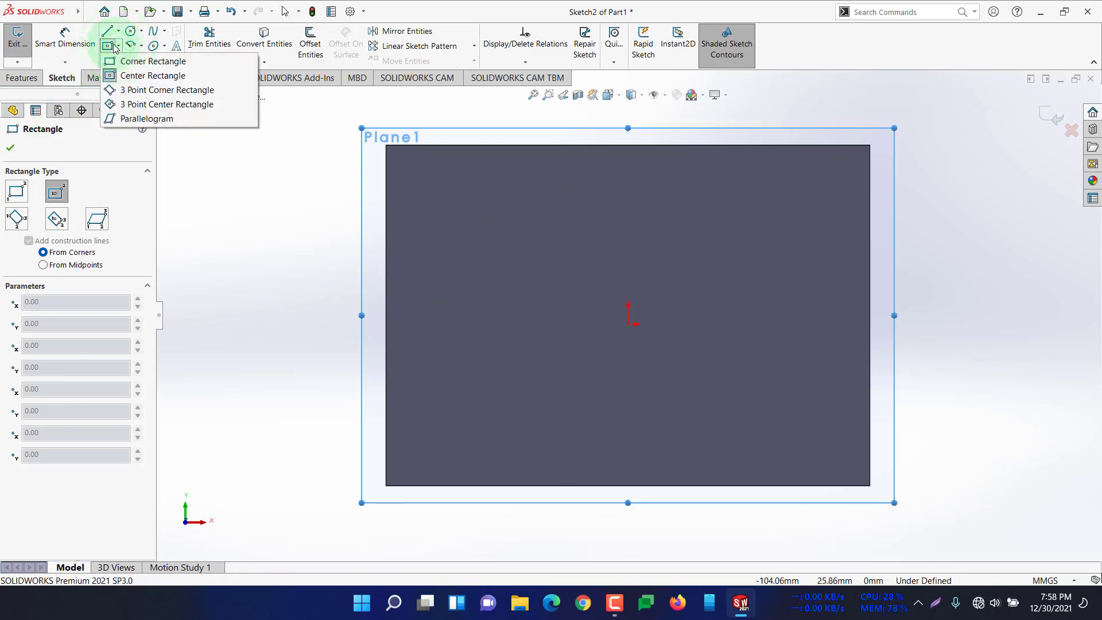
pyautogui.click(628, 323)
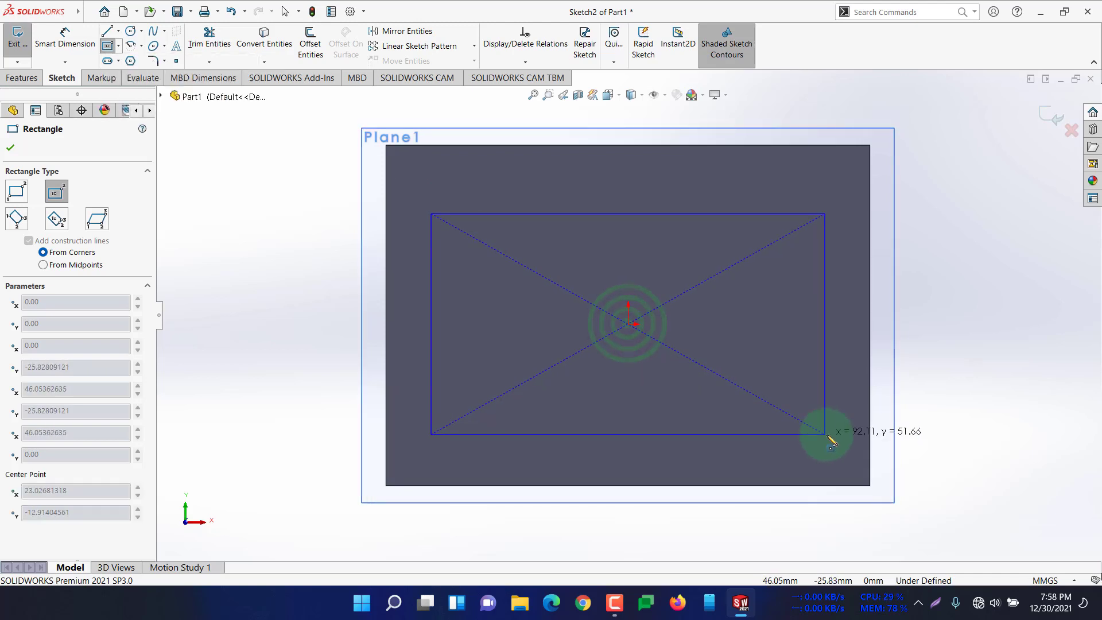
pyautogui.click(807, 447)
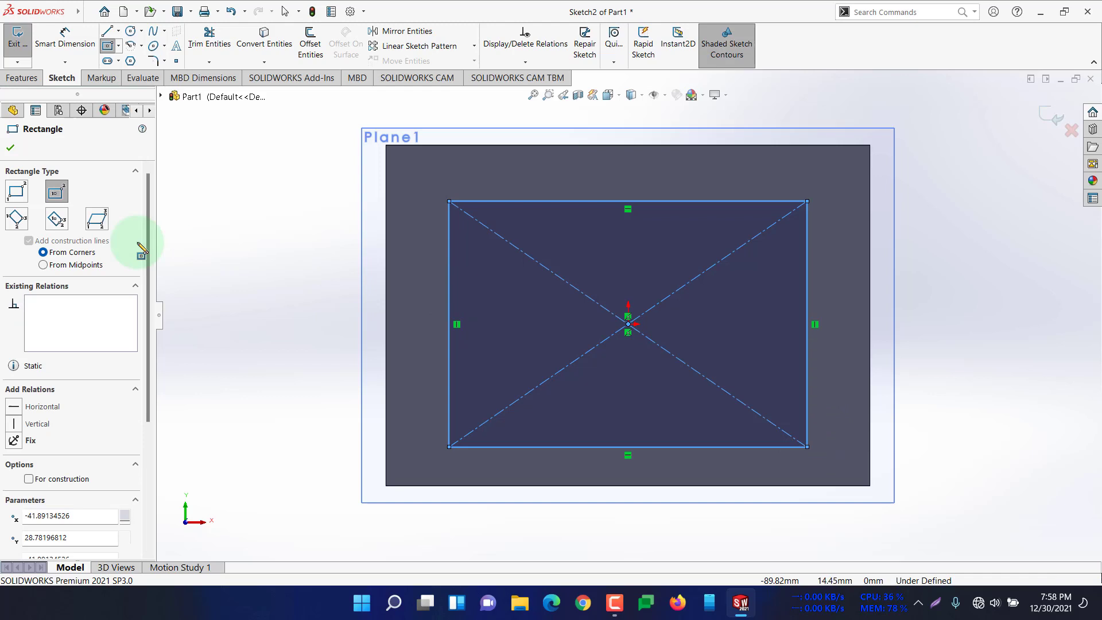
# - Finish the rectangle on the offset plane and start a blind 50 mm boss extrusion of it, directed away from the block
pyautogui.click(10, 150)
pyautogui.moveTo(319, 362)
pyautogui.mouseDown(button='middle')
pyautogui.moveTo(408, 325)
pyautogui.moveTo(434, 383)
pyautogui.moveTo(866, 319)
pyautogui.moveTo(997, 246)
pyautogui.moveTo(981, 263)
pyautogui.mouseUp(button='middle')
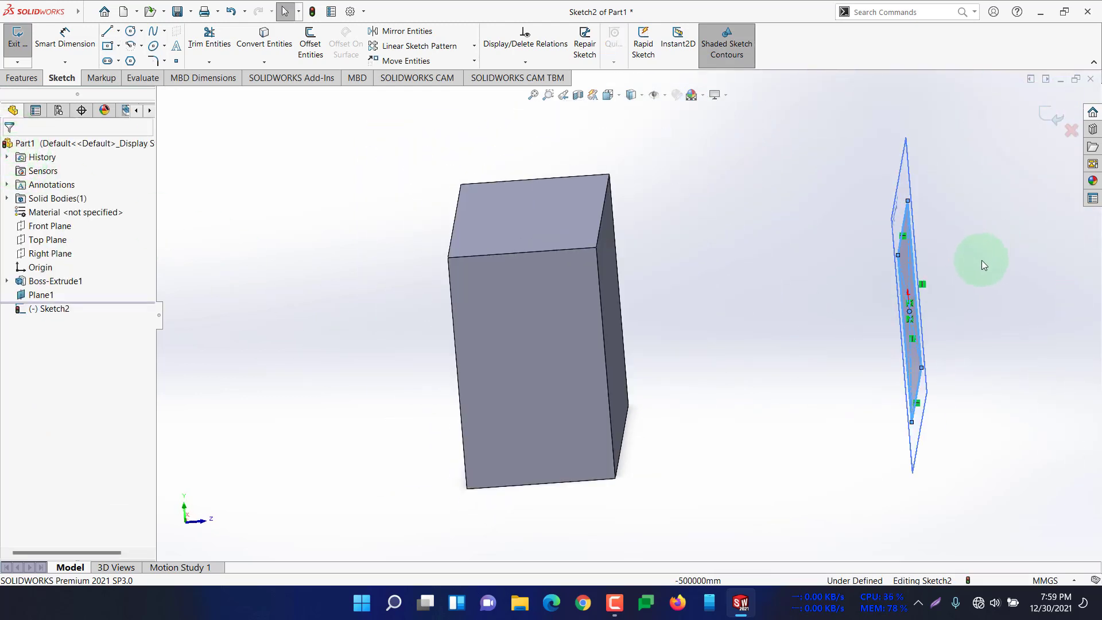
pyautogui.click(25, 78)
pyautogui.click(23, 41)
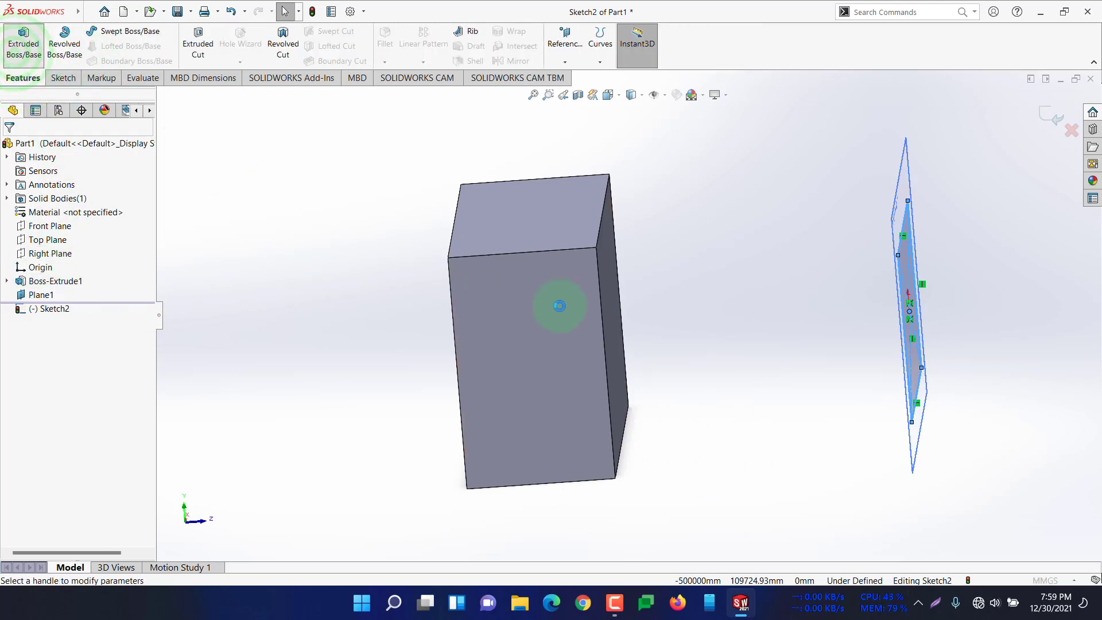
pyautogui.scroll(1, 789, 347)
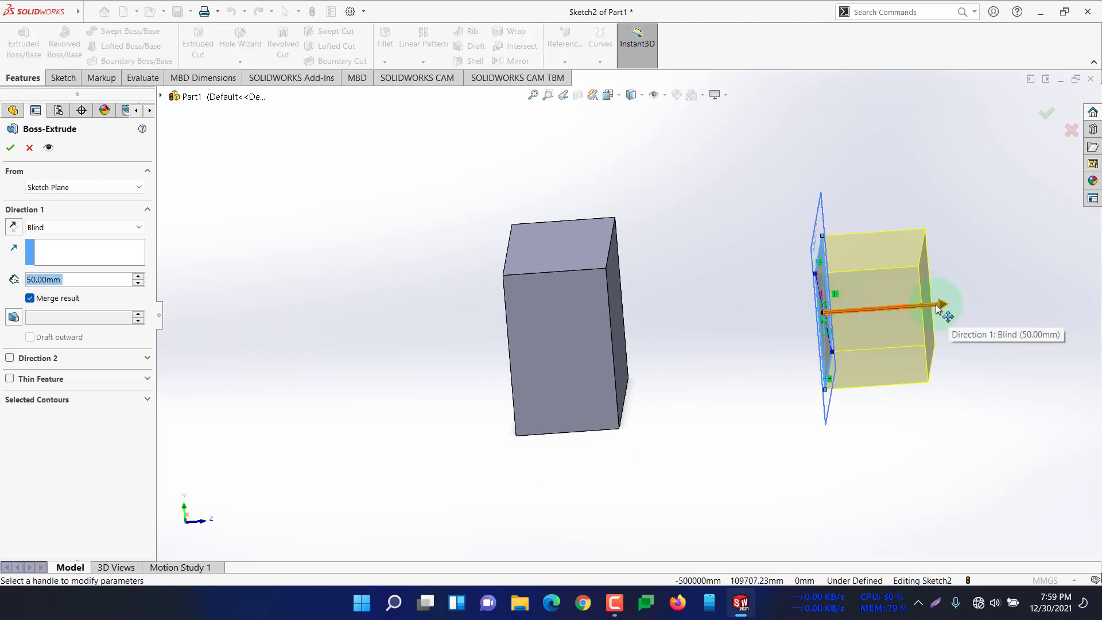
pyautogui.moveTo(958, 400)
pyautogui.mouseDown(button='middle')
pyautogui.moveTo(964, 367)
pyautogui.moveTo(966, 389)
pyautogui.mouseUp(button='middle')
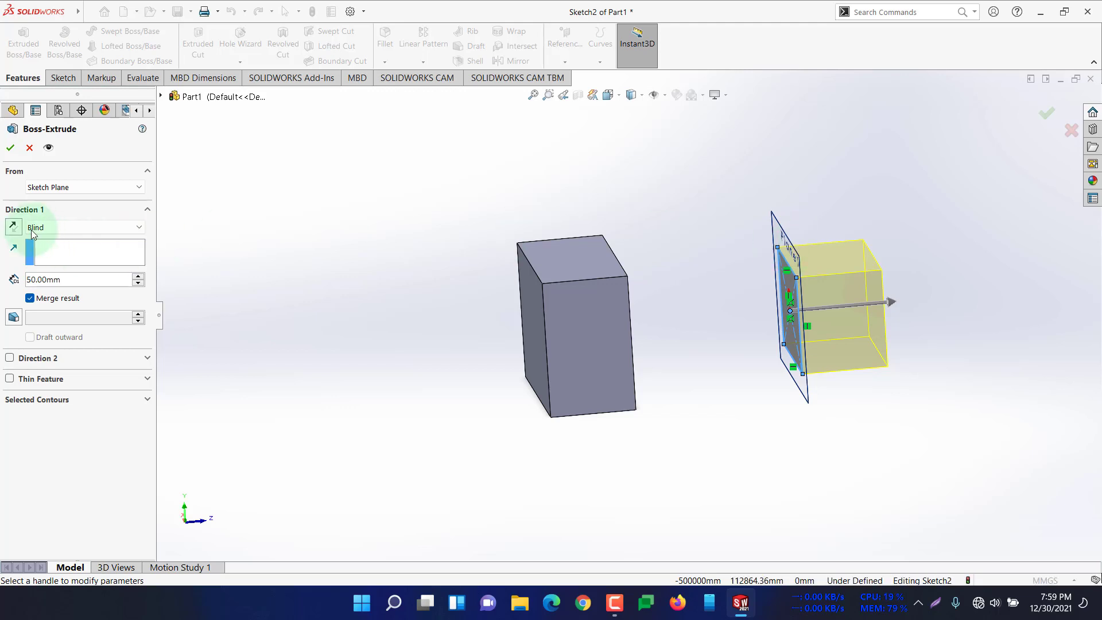
# - Start the extrusion from a Surface/Face/Plane, using the block's face nearest the offset plane
pyautogui.click(63, 188)
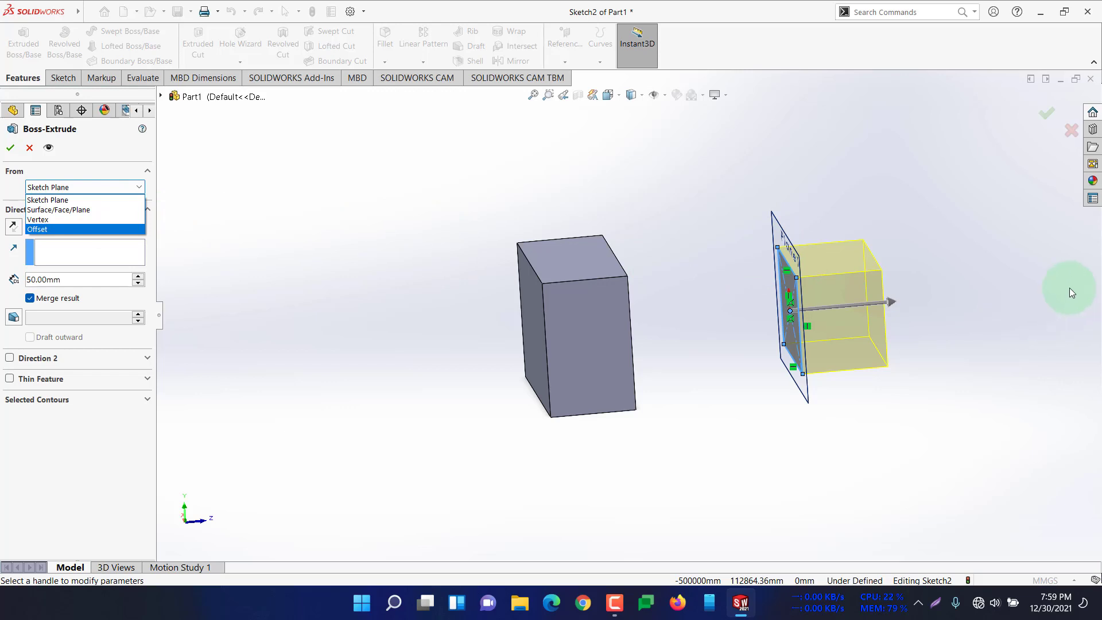
pyautogui.scroll(1, 971, 306)
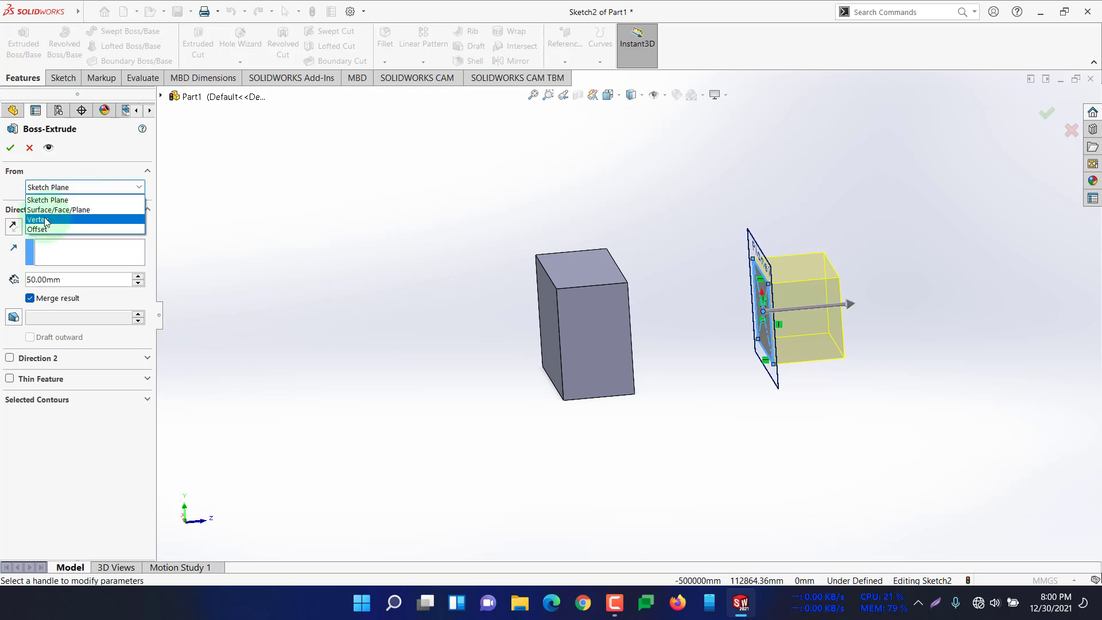
pyautogui.click(88, 210)
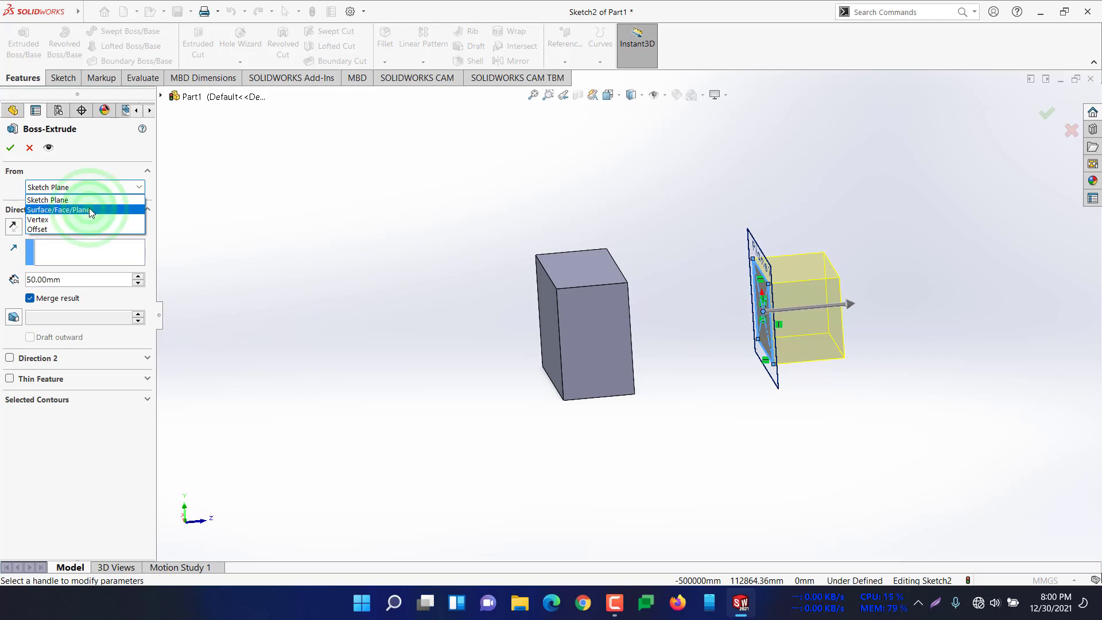
pyautogui.moveTo(720, 315); pyautogui.dragTo(614, 320, button='middle')
pyautogui.click(613, 313)
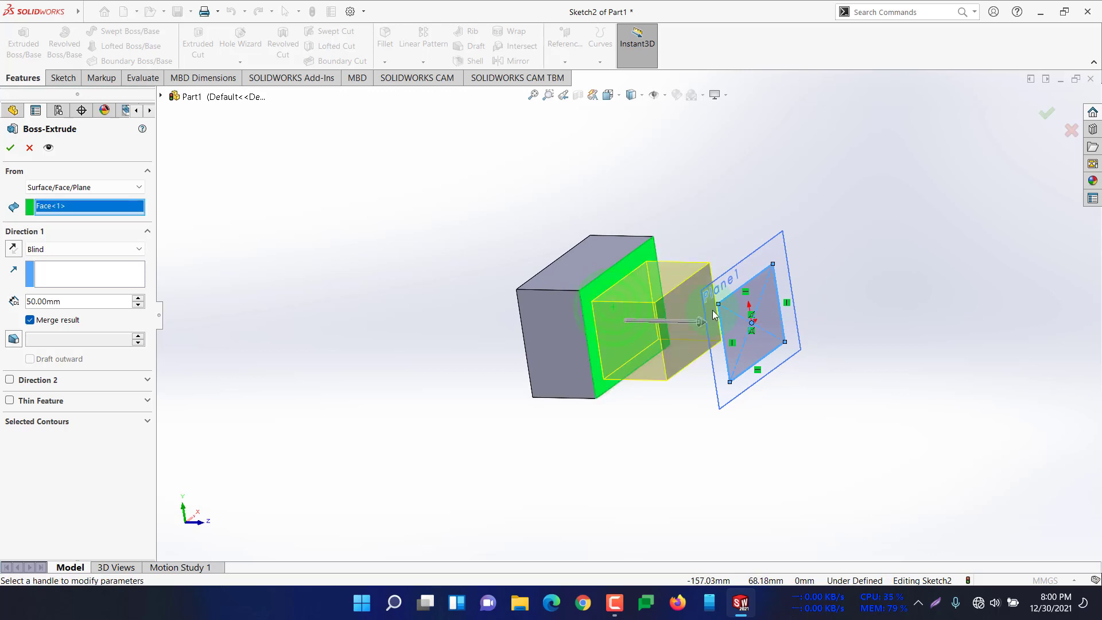
pyautogui.moveTo(842, 266); pyautogui.dragTo(863, 281, button='middle')
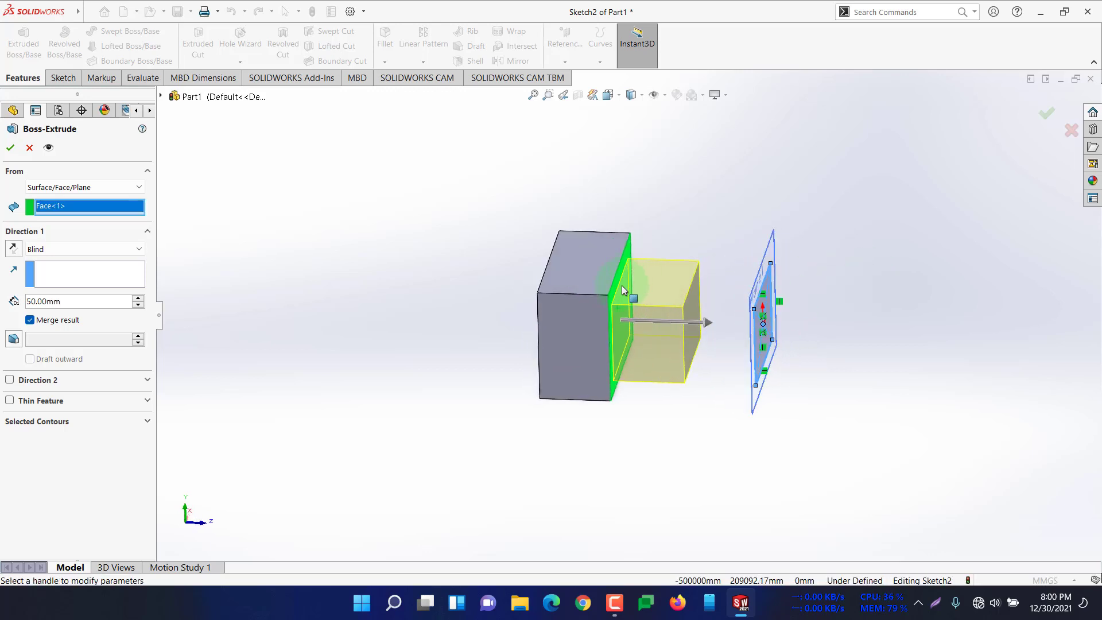
pyautogui.moveTo(681, 224); pyautogui.dragTo(666, 205, button='middle')
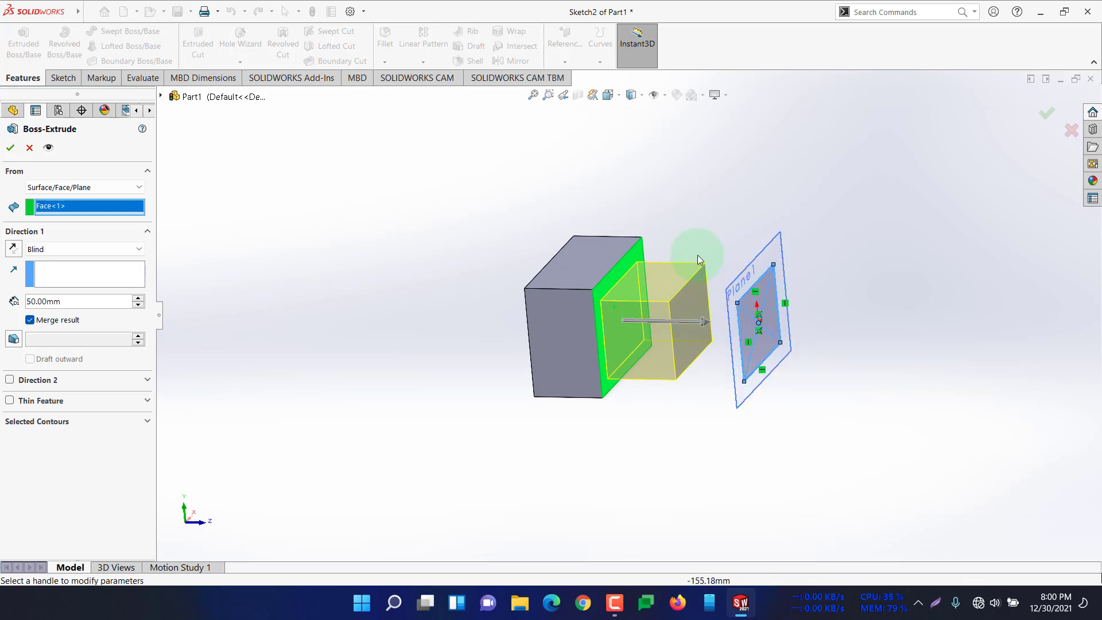
pyautogui.moveTo(706, 239); pyautogui.dragTo(726, 255, button='middle')
pyautogui.scroll(-3, 633, 274)
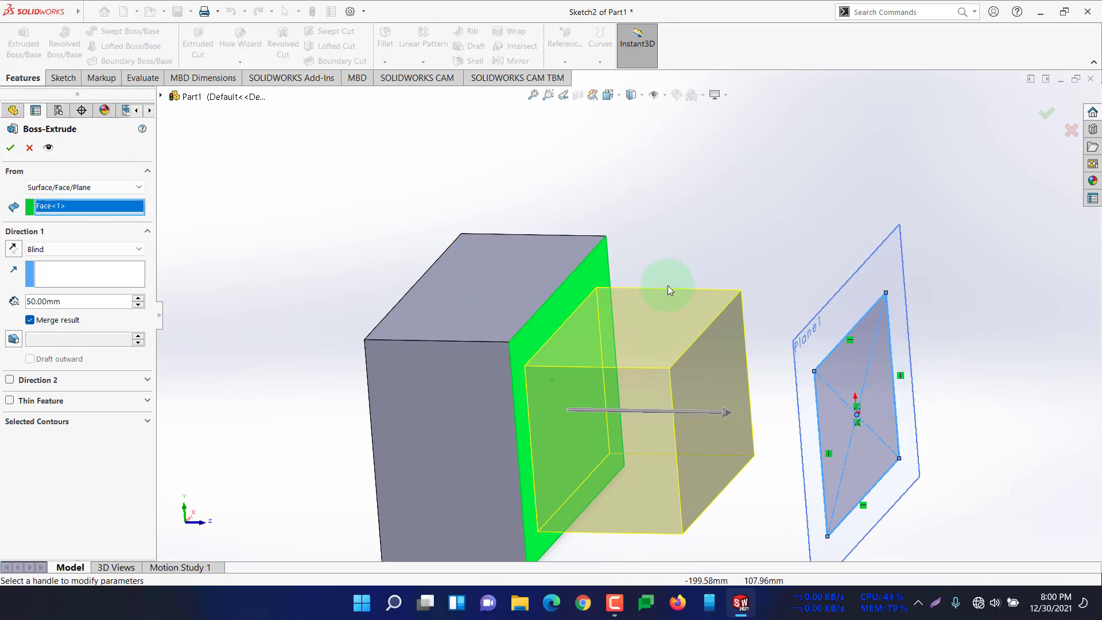
pyautogui.moveTo(749, 218); pyautogui.dragTo(782, 219, button='middle')
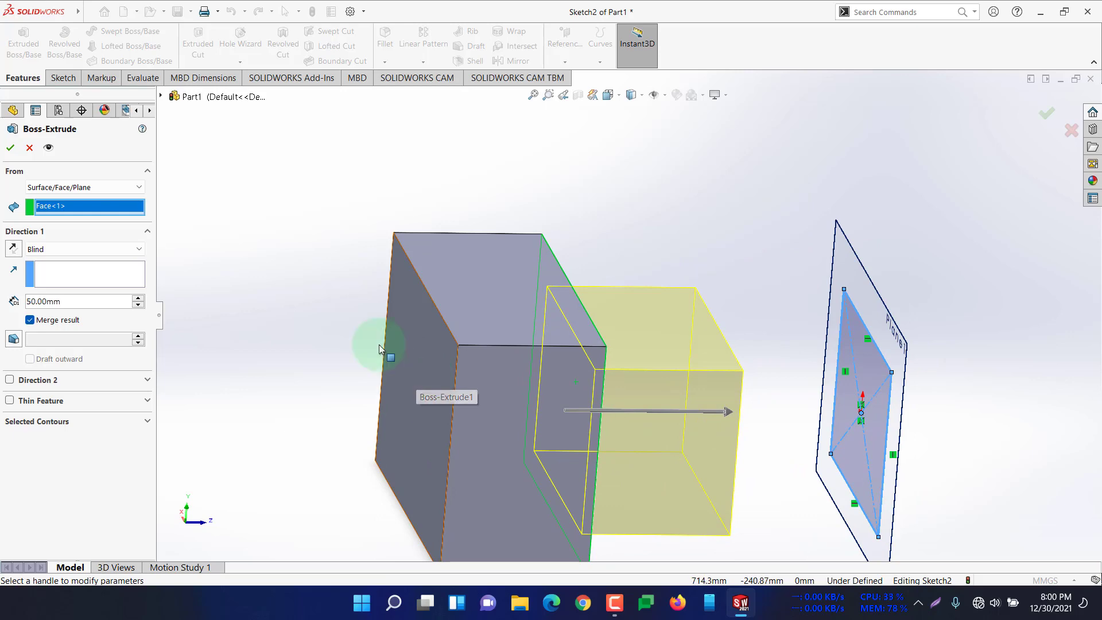
# - Change the extrusion's start face to the block's opposite face, farthest from the offset plane
pyautogui.moveTo(218, 260); pyautogui.dragTo(456, 345, button='middle')
pyautogui.click(455, 344)
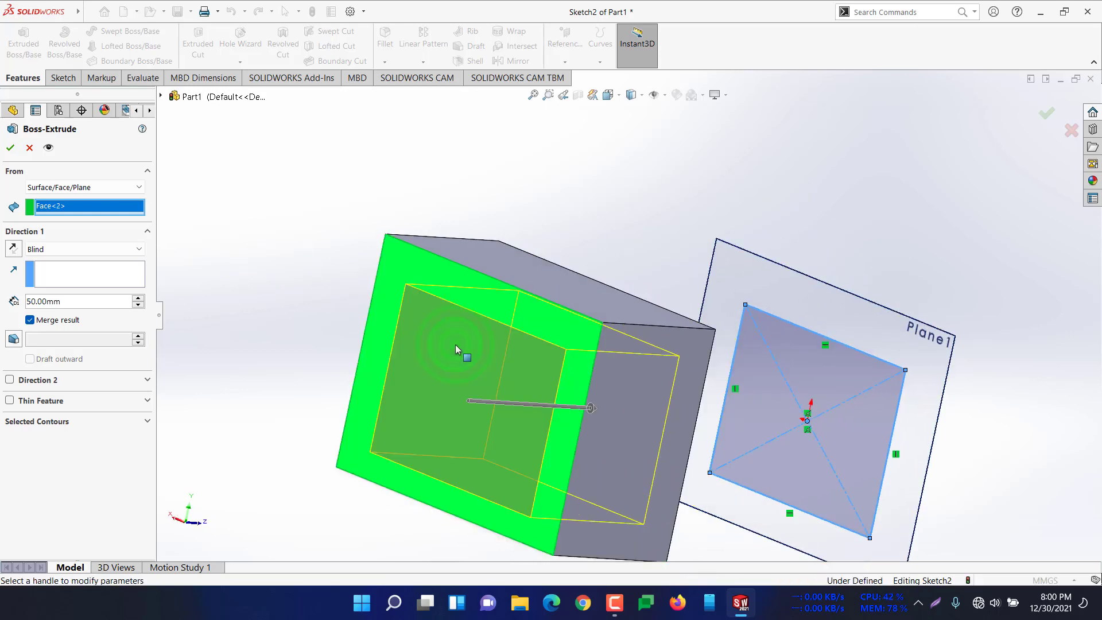
pyautogui.moveTo(667, 167); pyautogui.dragTo(426, 324, button='middle')
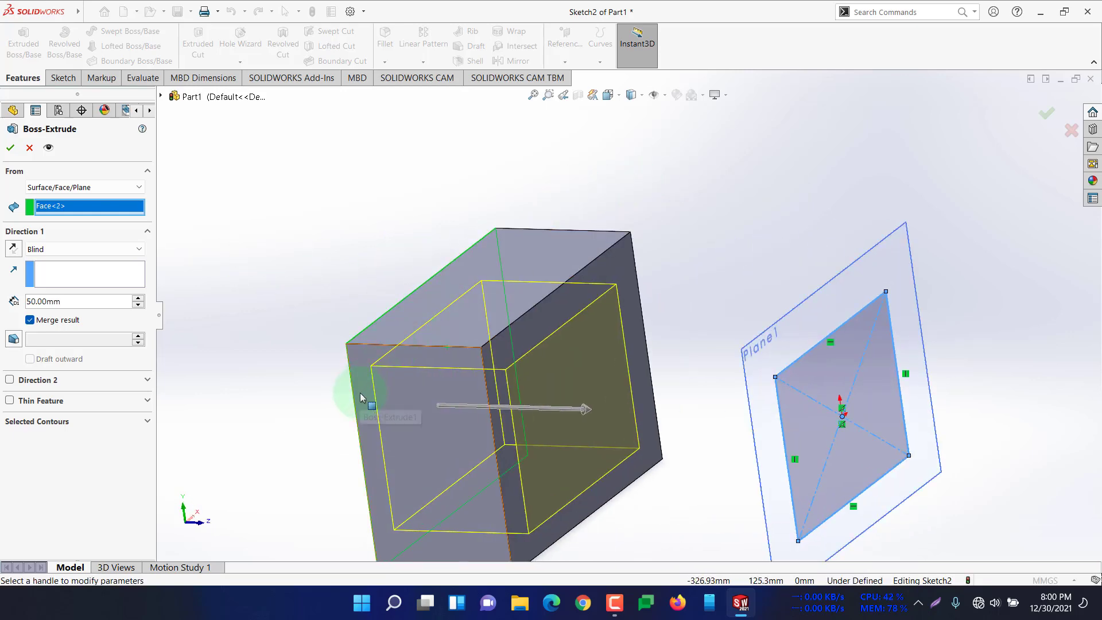
pyautogui.moveTo(691, 291)
pyautogui.mouseDown(button='middle')
pyautogui.moveTo(721, 265)
pyautogui.moveTo(745, 313)
pyautogui.moveTo(617, 343)
pyautogui.moveTo(664, 295)
pyautogui.moveTo(647, 287)
pyautogui.moveTo(631, 310)
pyautogui.moveTo(682, 271)
pyautogui.mouseUp(button='middle')
pyautogui.moveTo(748, 284); pyautogui.dragTo(676, 335, button='middle')
pyautogui.scroll(2, 676, 335)
pyautogui.scroll(-2, 661, 377)
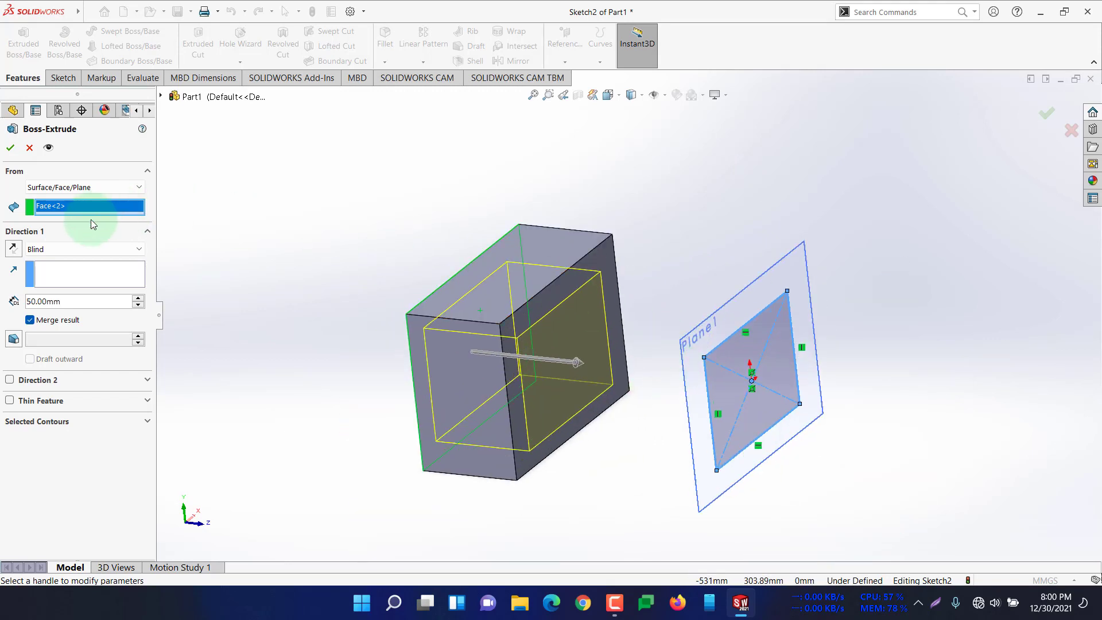
# - Start the extrusion from a Vertex, trying an upper corner of the block's face nearest the plane, then the farther corner along the same edge
pyautogui.click(105, 188)
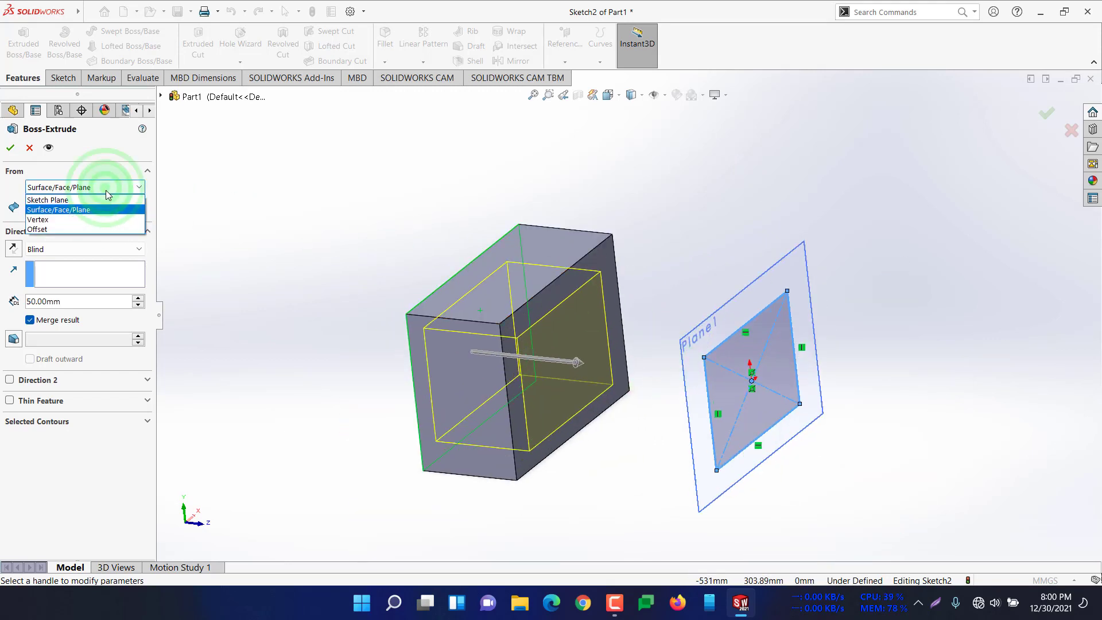
pyautogui.click(62, 218)
pyautogui.moveTo(285, 256); pyautogui.dragTo(335, 251, button='middle')
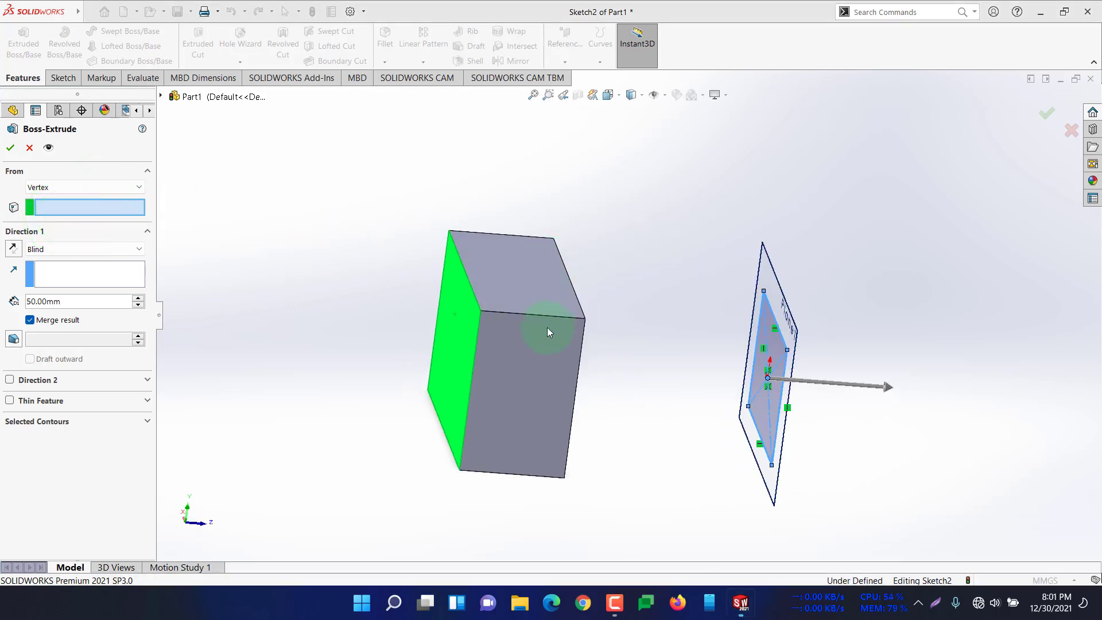
pyautogui.click(586, 318)
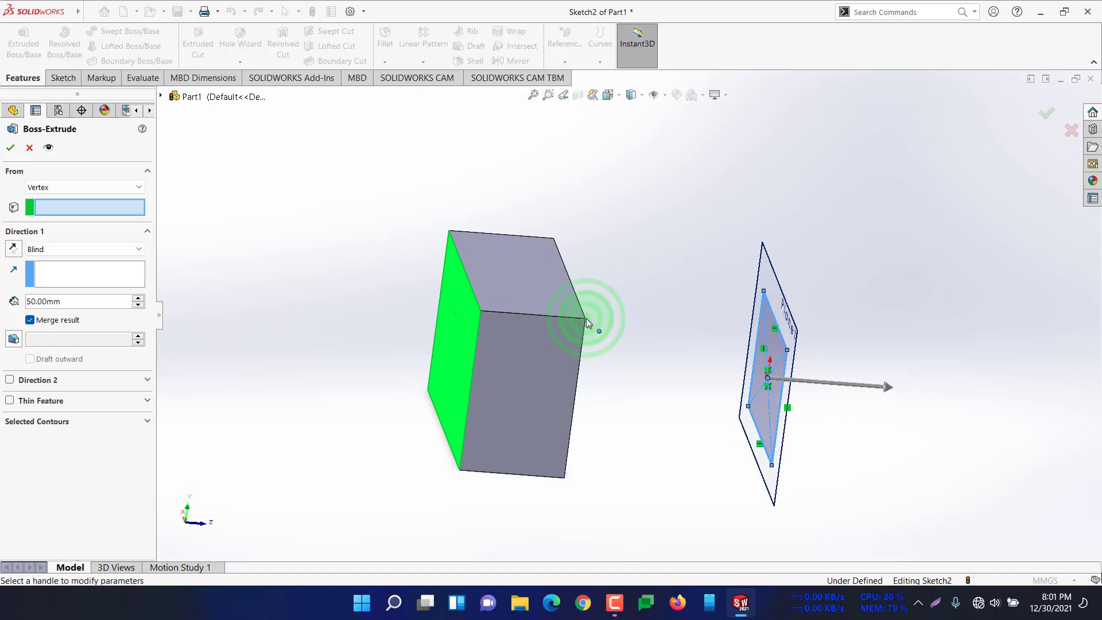
pyautogui.moveTo(677, 256); pyautogui.dragTo(597, 277, button='middle')
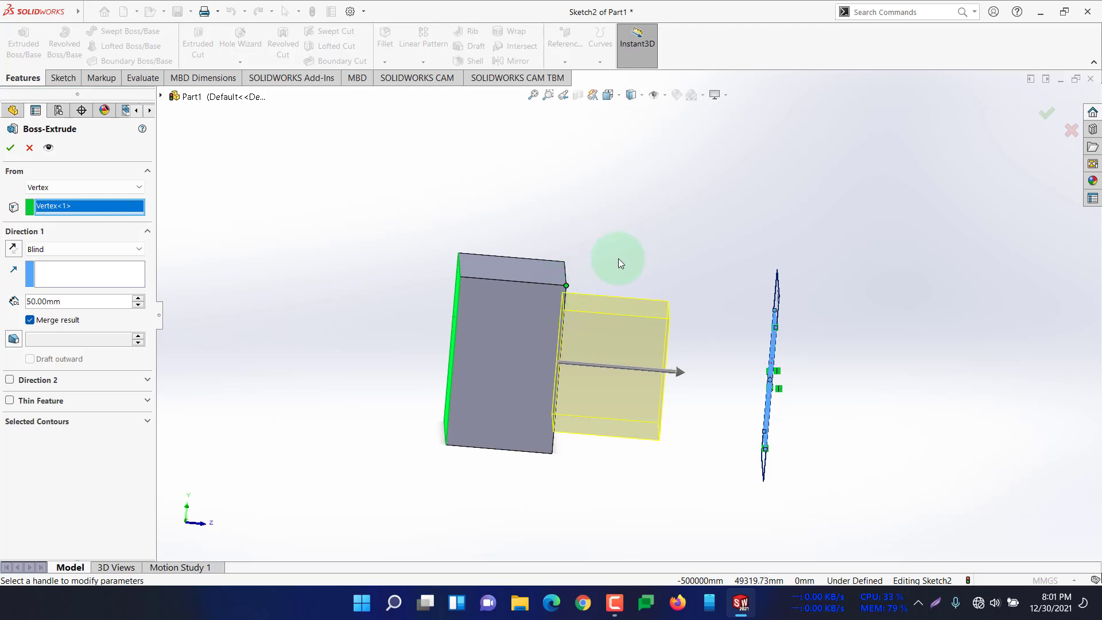
pyautogui.moveTo(618, 258)
pyautogui.mouseDown(button='middle')
pyautogui.moveTo(603, 239)
pyautogui.moveTo(620, 224)
pyautogui.moveTo(595, 301)
pyautogui.mouseUp(button='middle')
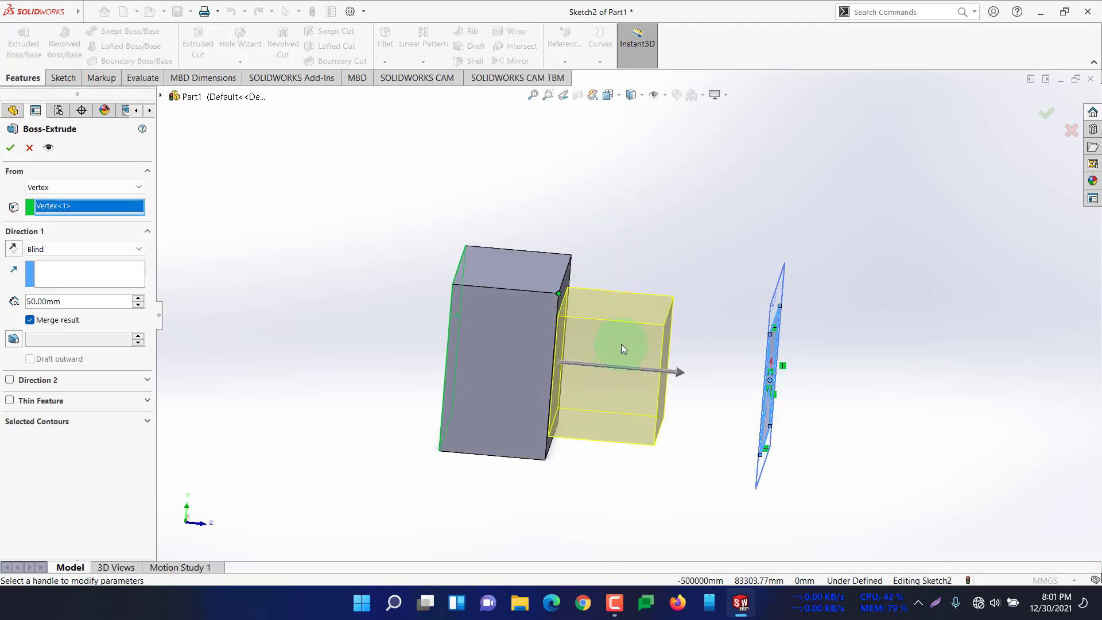
pyautogui.click(452, 285)
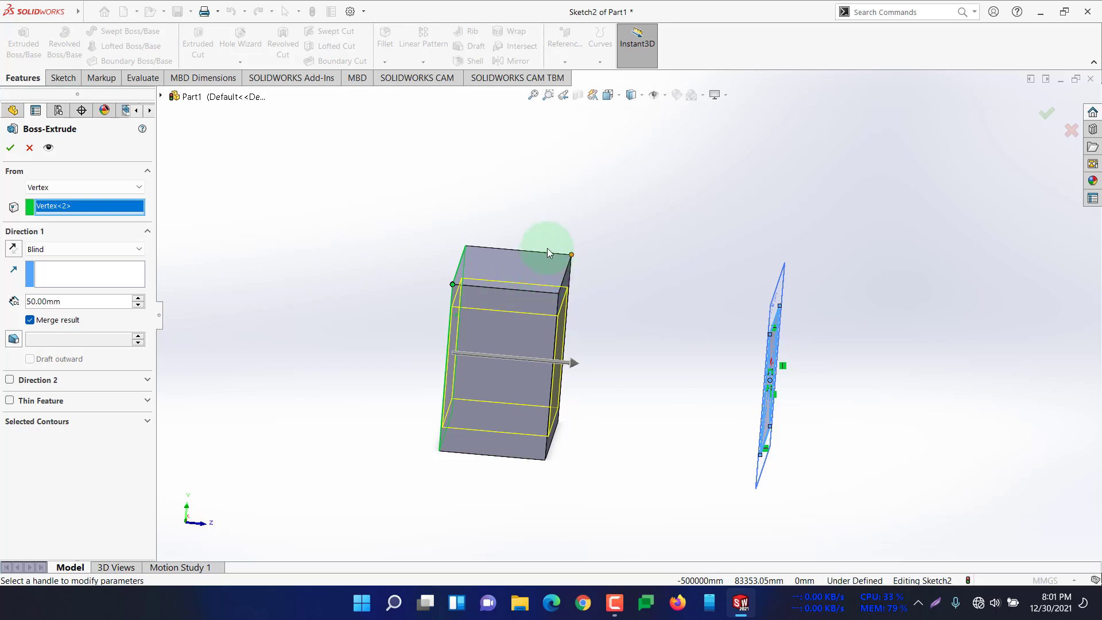
# - Change the extrusion's start condition to Offset
pyautogui.click(117, 221)
pyautogui.click(101, 190)
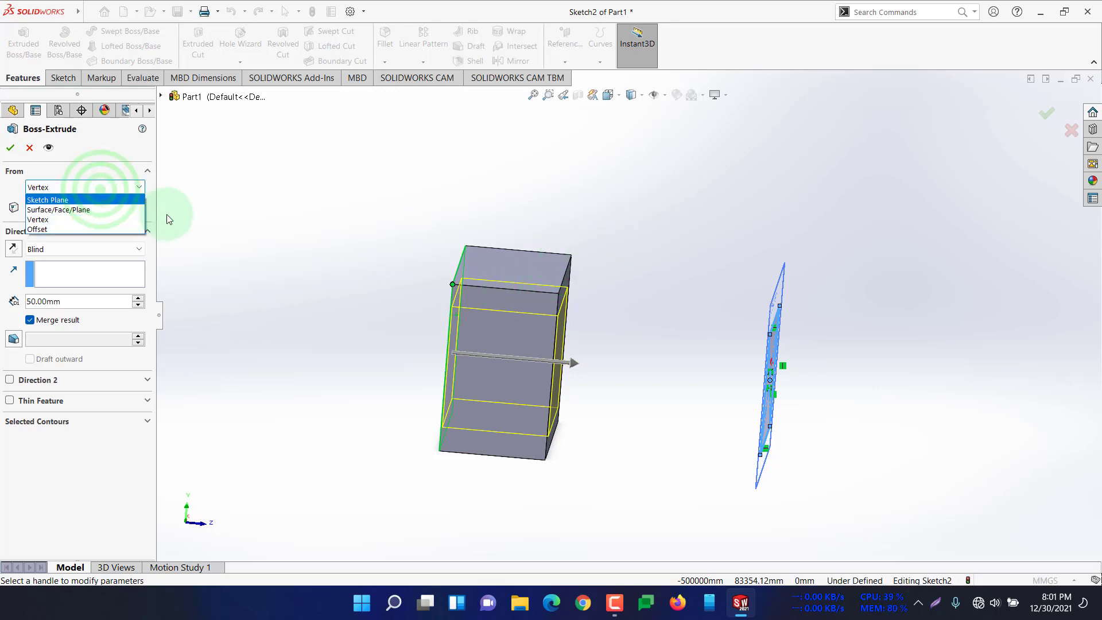
pyautogui.click(56, 229)
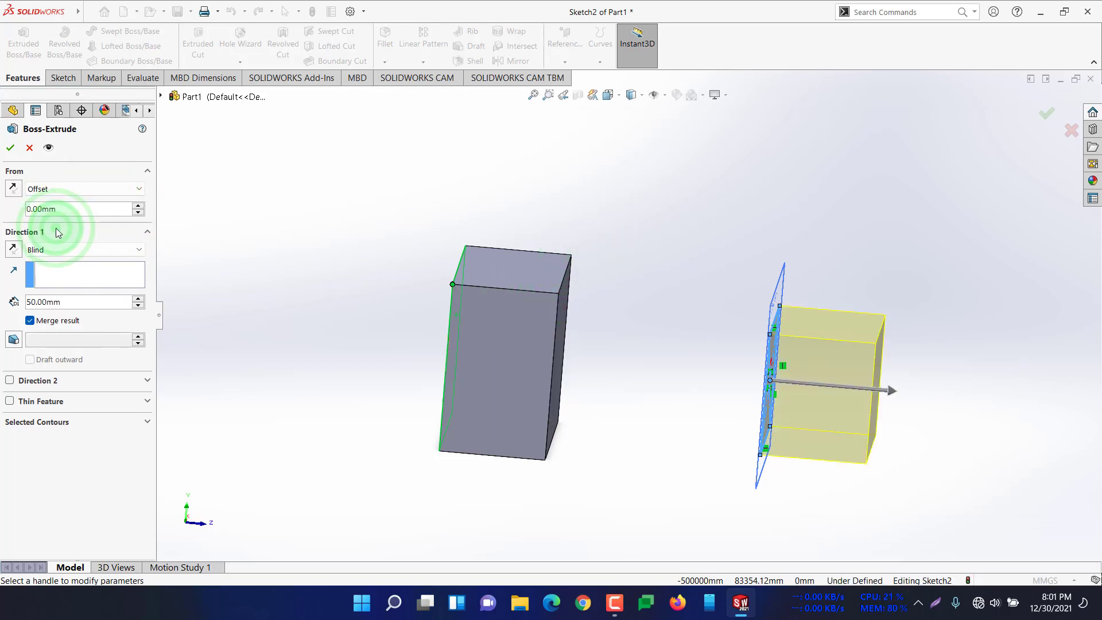
# - Examine the extrusion preview from several angles, comparing its start with the sketch plane and the block
pyautogui.scroll(-2, 734, 307)
pyautogui.scroll(2, 970, 352)
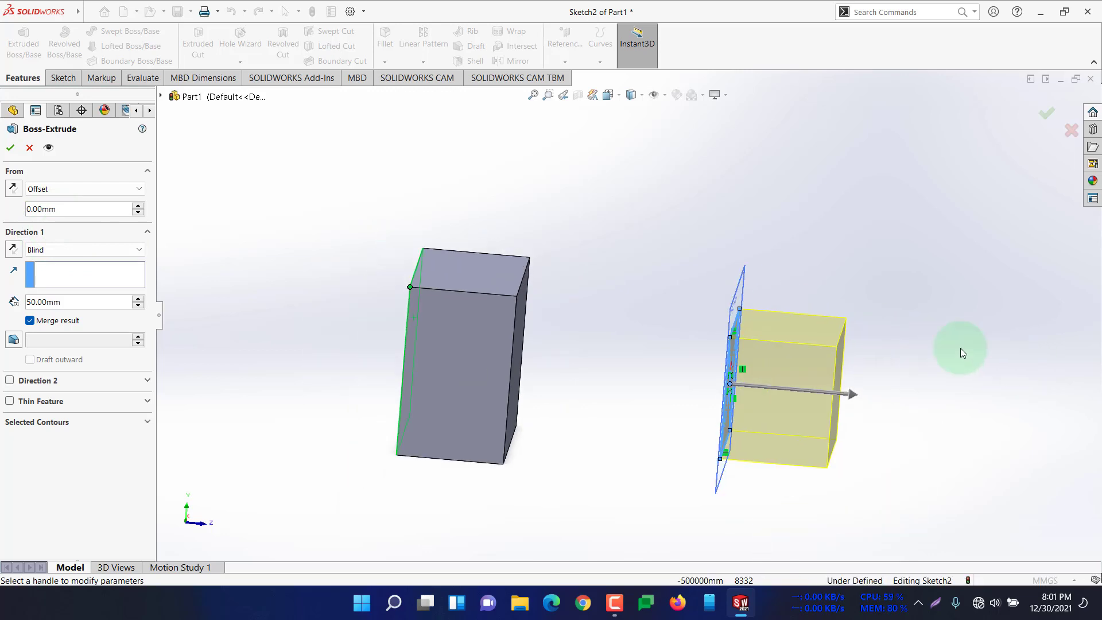
pyautogui.moveTo(853, 383); pyautogui.dragTo(887, 388, button='middle')
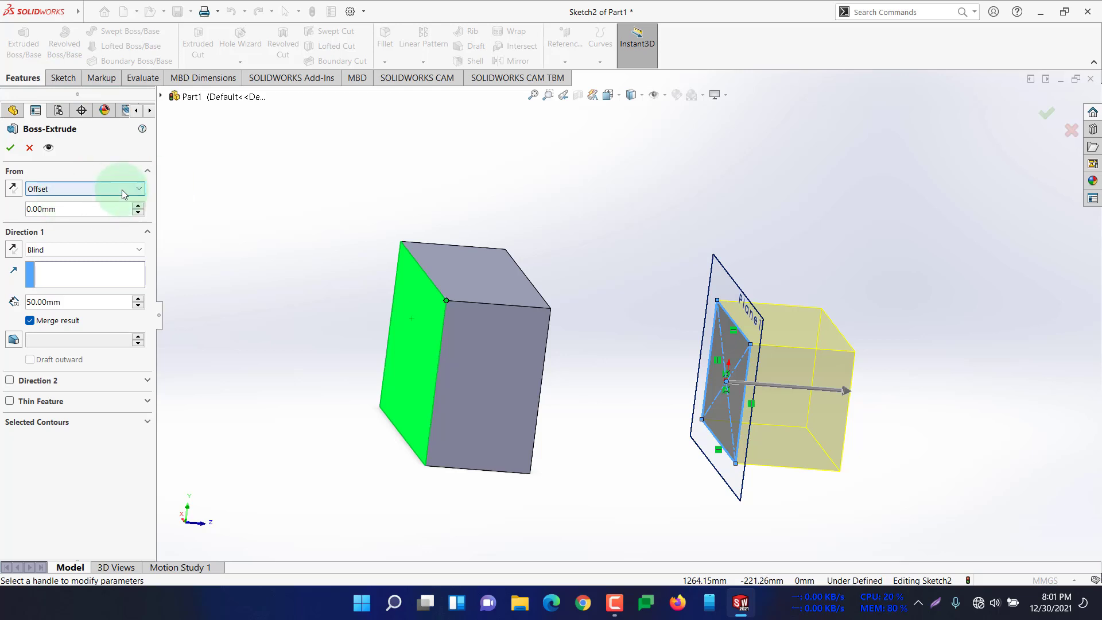
pyautogui.click(729, 308)
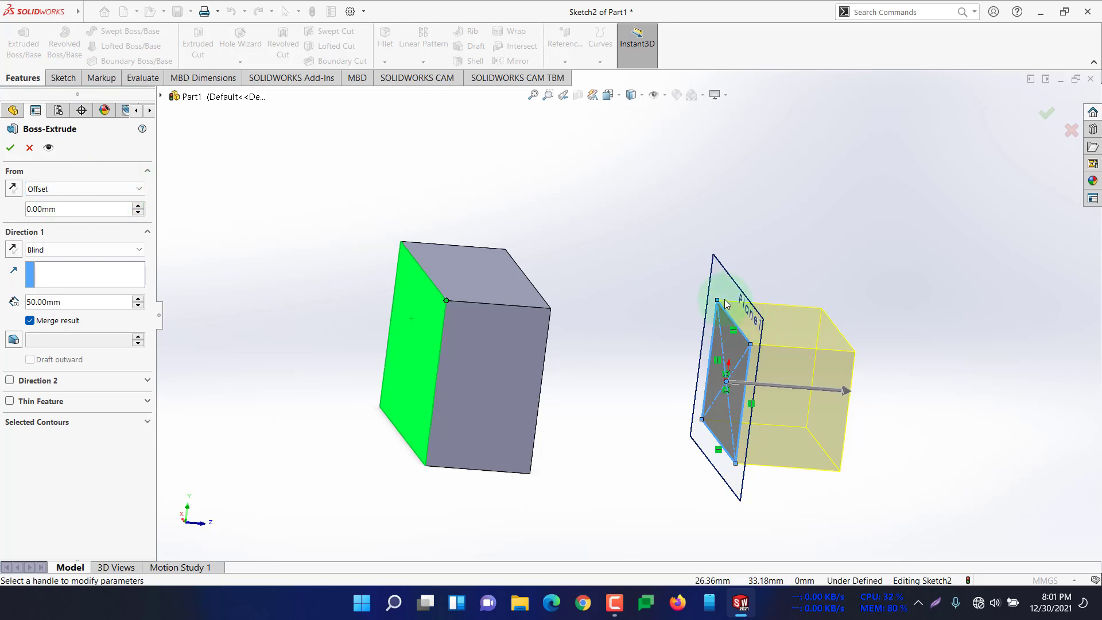
pyautogui.click(722, 462)
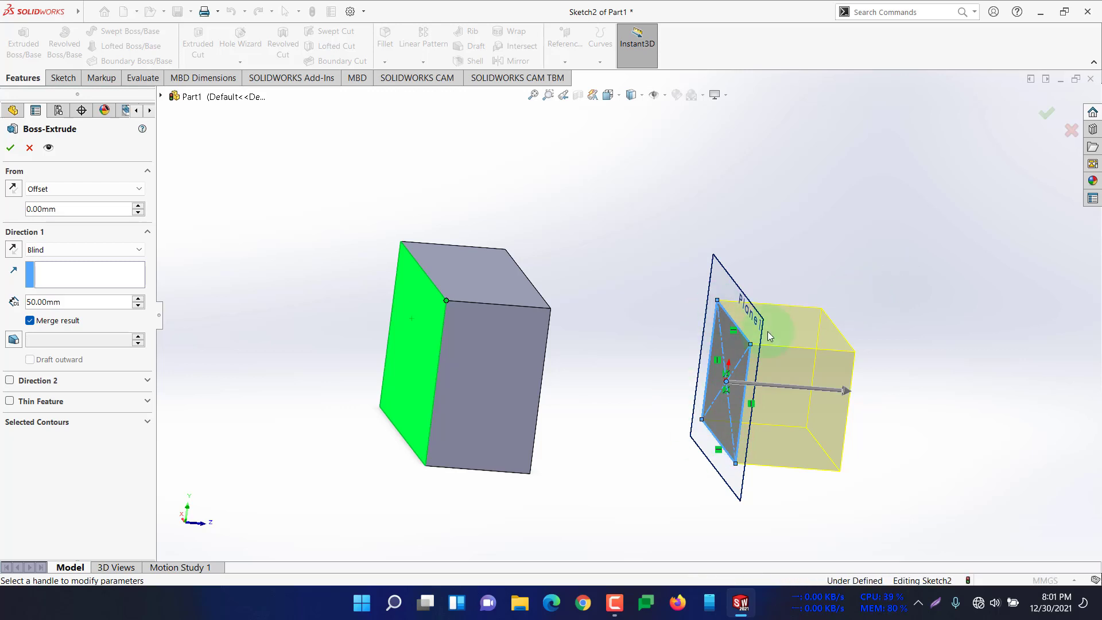
pyautogui.moveTo(639, 296)
pyautogui.mouseDown(button='middle')
pyautogui.moveTo(566, 265)
pyautogui.moveTo(574, 284)
pyautogui.moveTo(510, 346)
pyautogui.mouseUp(button='middle')
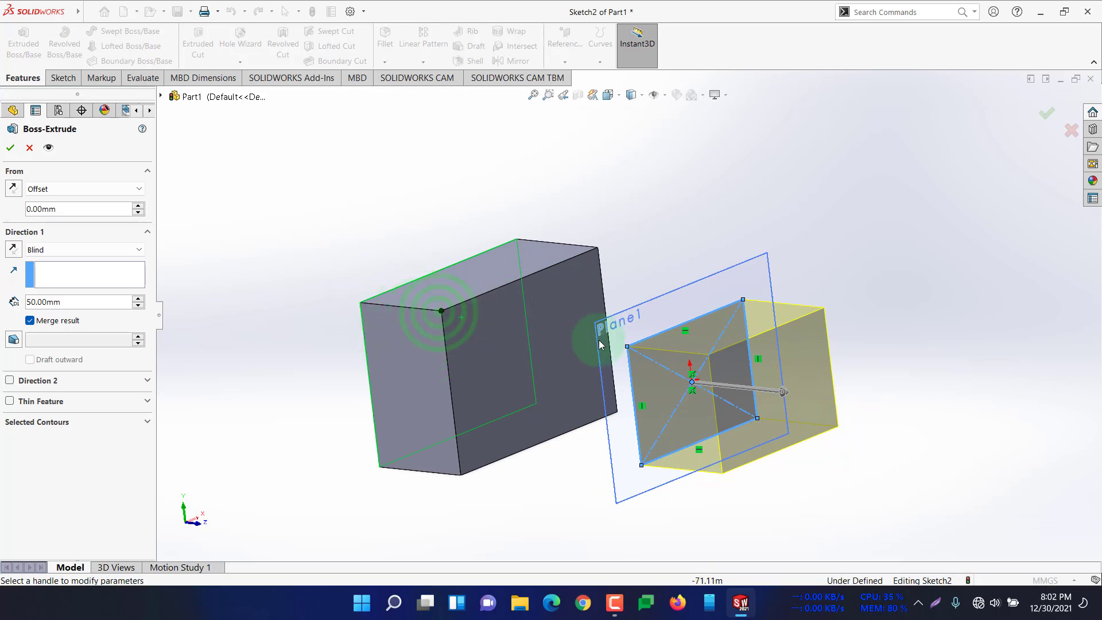
pyautogui.moveTo(807, 193)
pyautogui.mouseDown(button='middle')
pyautogui.moveTo(835, 190)
pyautogui.moveTo(827, 192)
pyautogui.mouseUp(button='middle')
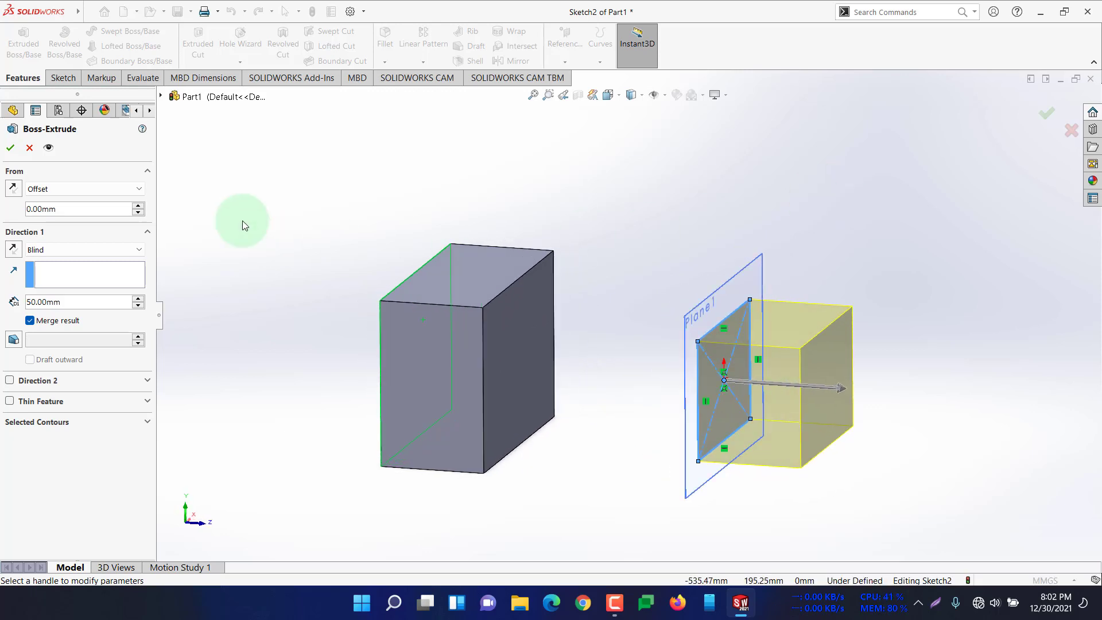
pyautogui.click(84, 188)
pyautogui.click(121, 162)
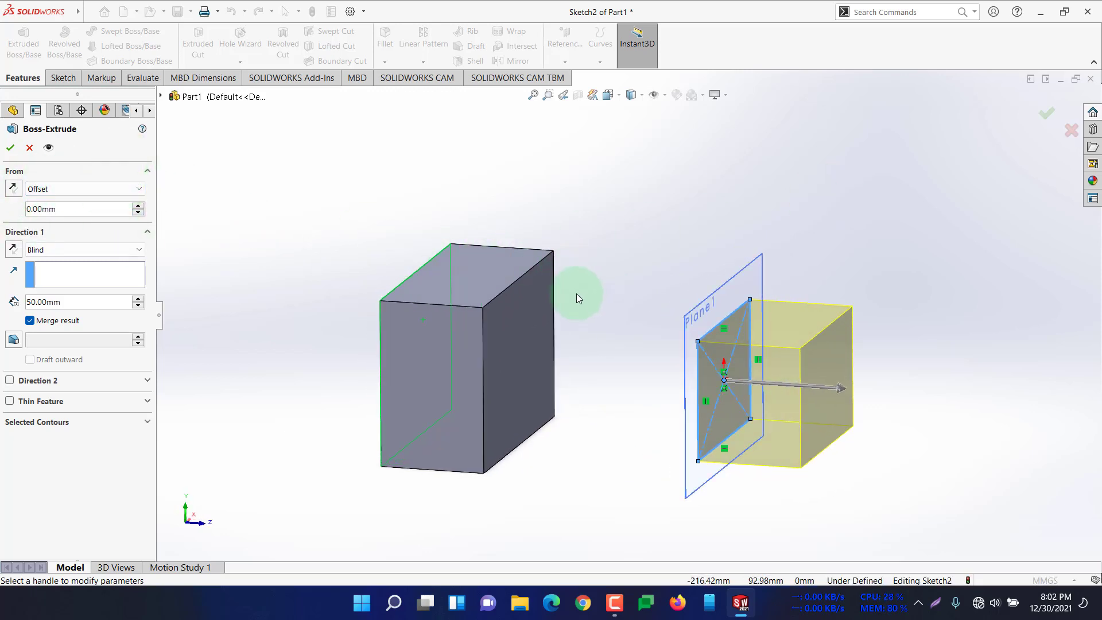
pyautogui.moveTo(576, 294)
pyautogui.mouseDown(button='middle')
pyautogui.moveTo(612, 322)
pyautogui.moveTo(696, 327)
pyautogui.mouseUp(button='middle')
pyautogui.scroll(-3, 737, 335)
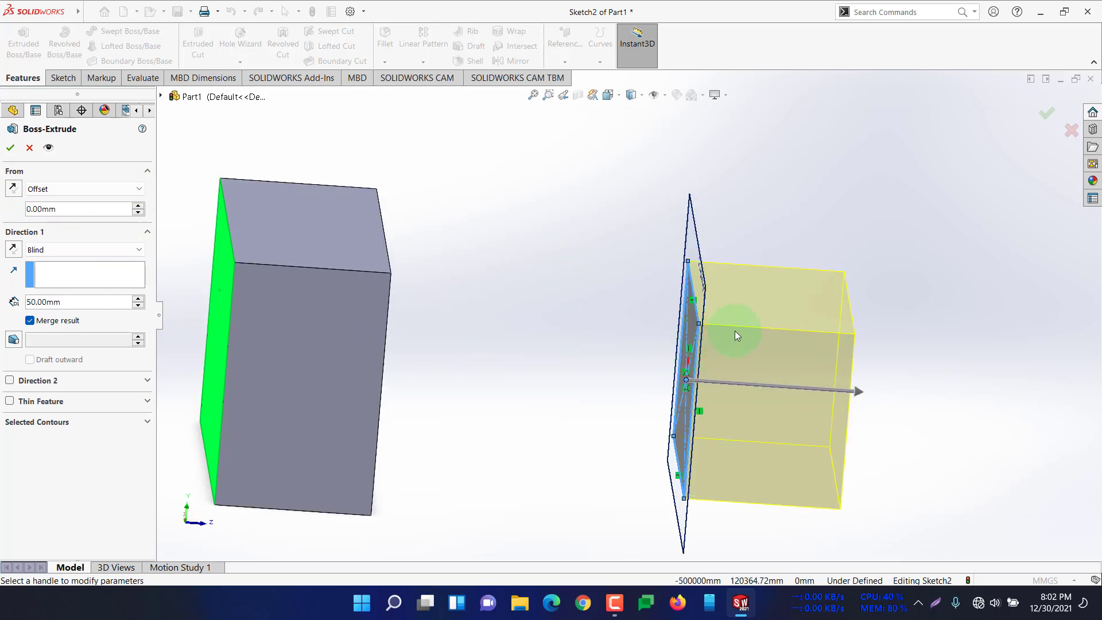
pyautogui.moveTo(900, 308); pyautogui.dragTo(873, 315, button='middle')
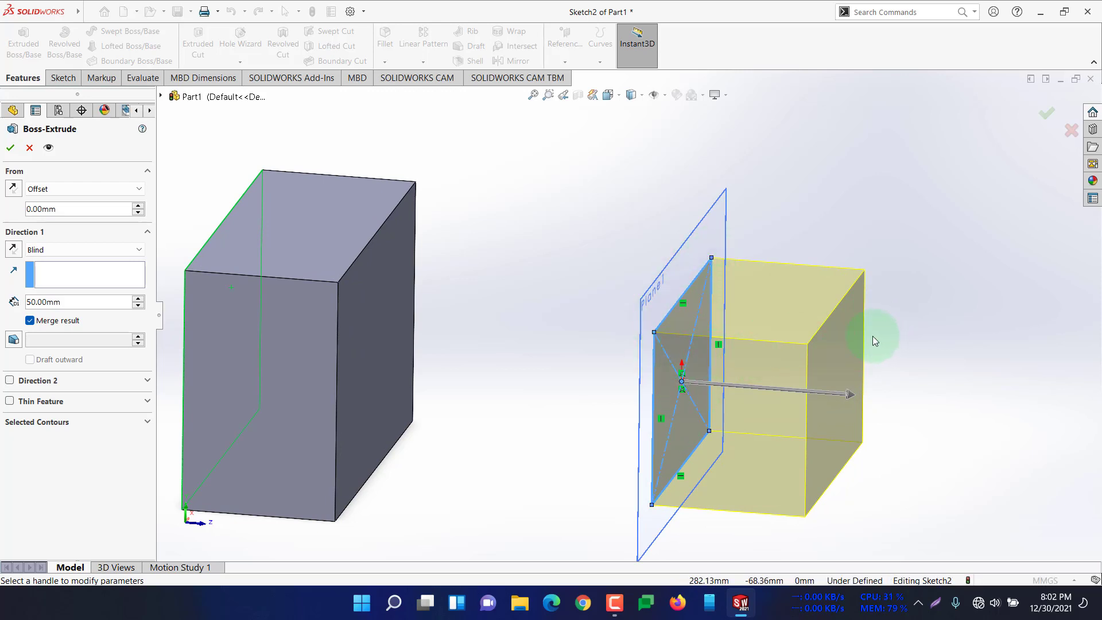
# - Set the extrusion's start offset from the sketch plane to 5 mm
pyautogui.click(63, 211)
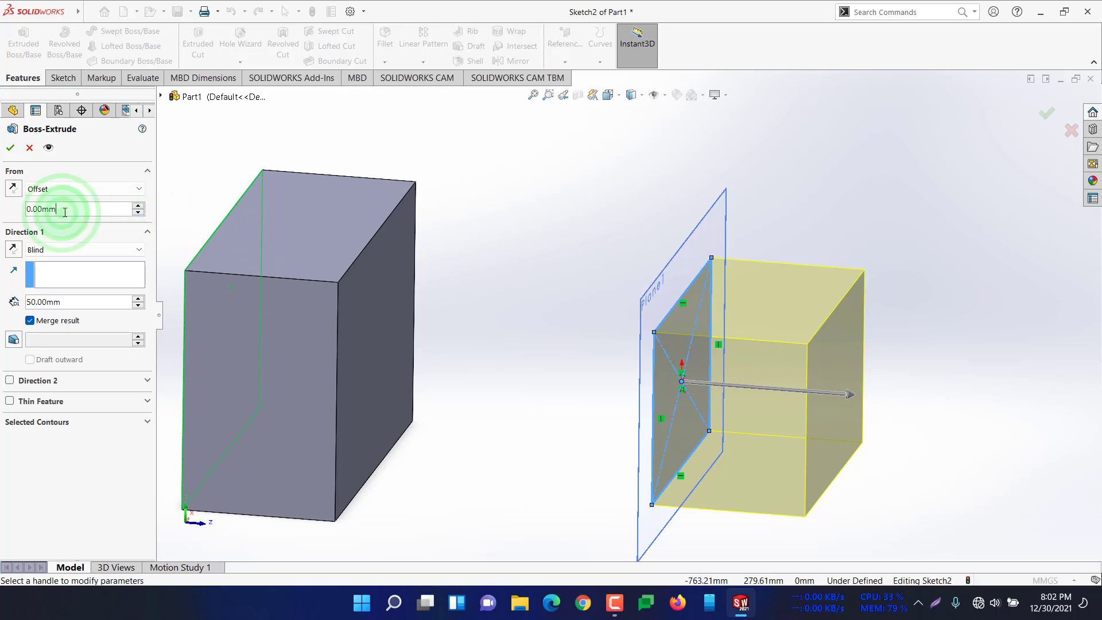
pyautogui.moveTo(63, 211); pyautogui.dragTo(2, 214)
pyautogui.write('5')
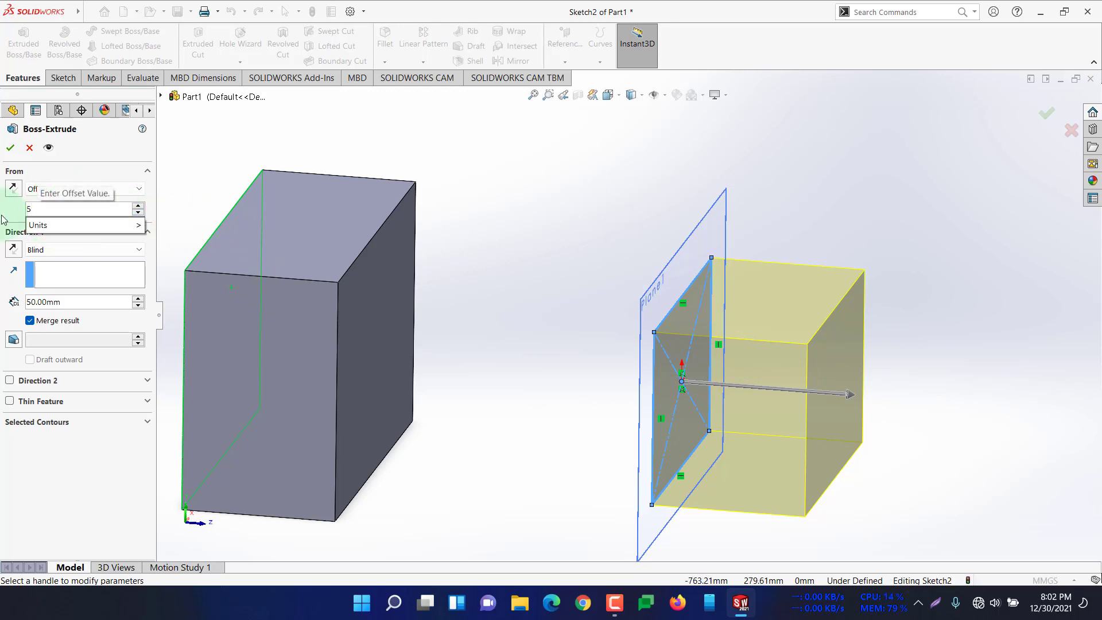
pyautogui.press('Return')
pyautogui.scroll(-3, 703, 327)
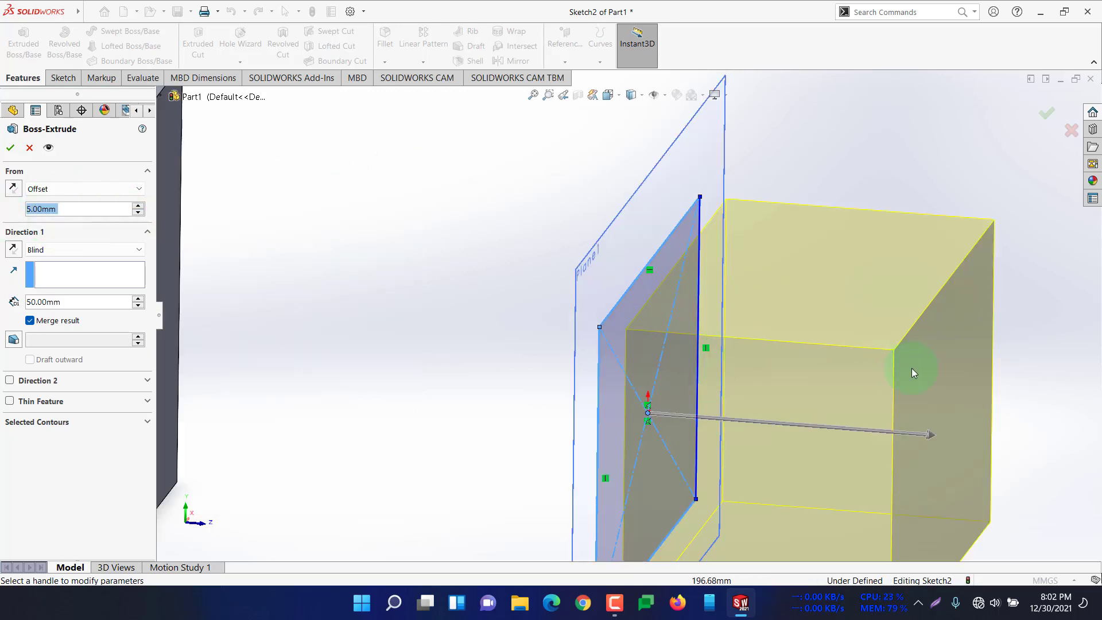
# - Set the extrusion's start offset from the sketch plane to 50 mm
pyautogui.moveTo(1021, 369)
pyautogui.mouseDown(button='middle')
pyautogui.moveTo(1056, 349)
pyautogui.moveTo(1039, 362)
pyautogui.mouseUp(button='middle')
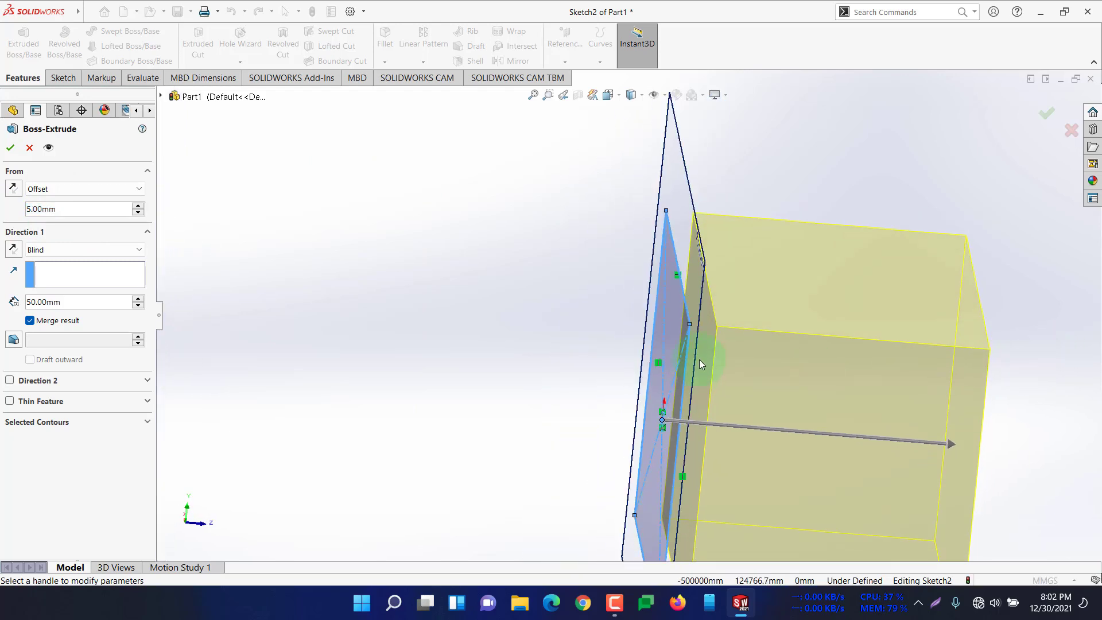
pyautogui.scroll(3, 763, 241)
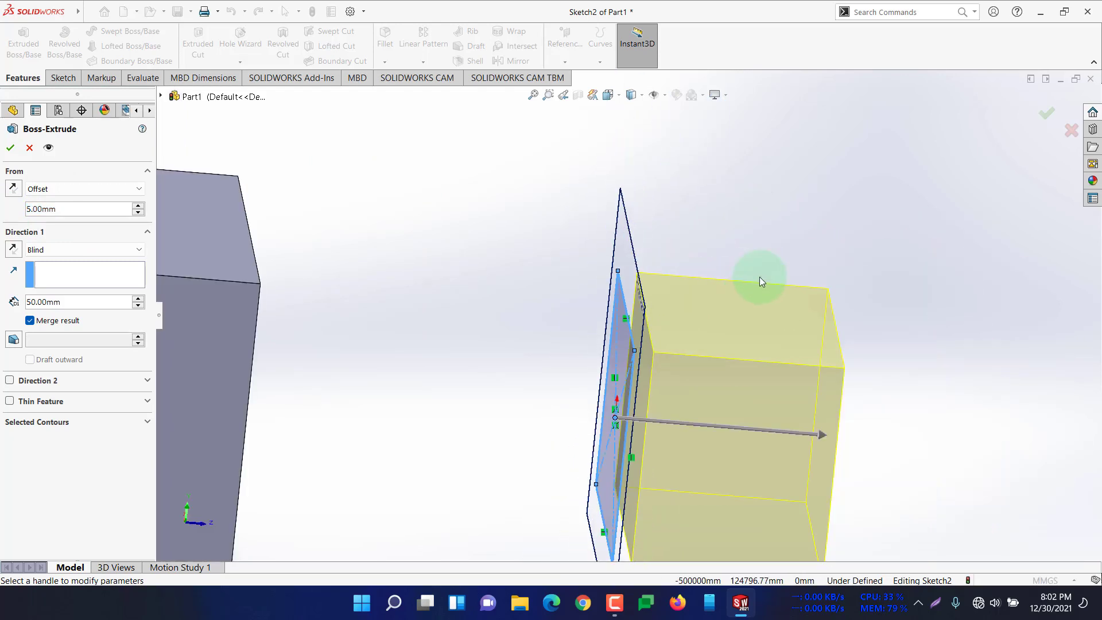
pyautogui.click(71, 213)
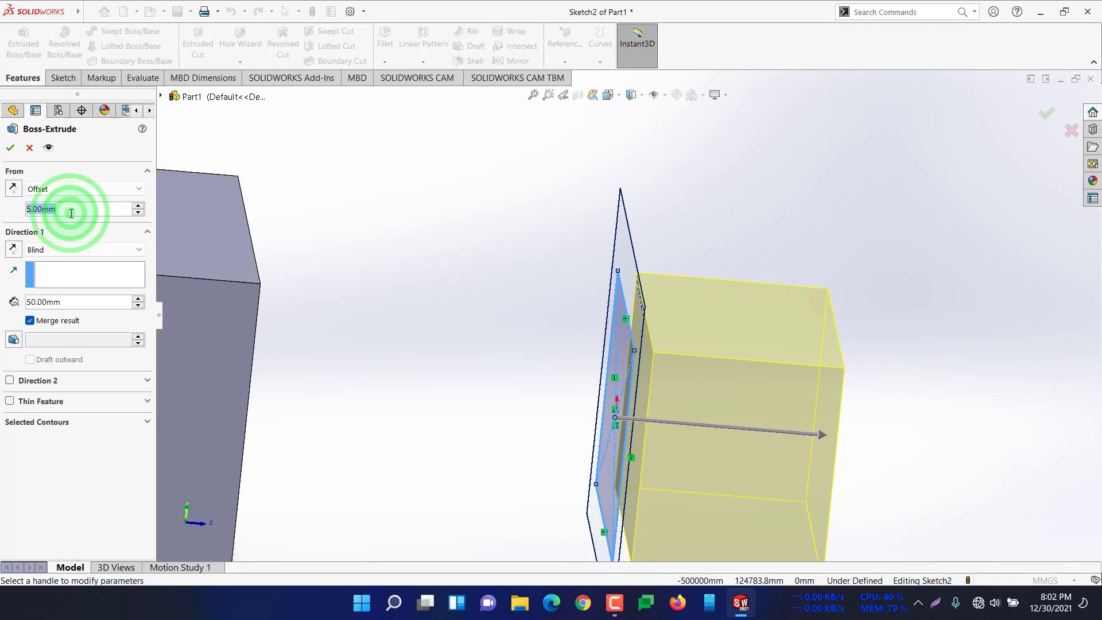
pyautogui.write('5')
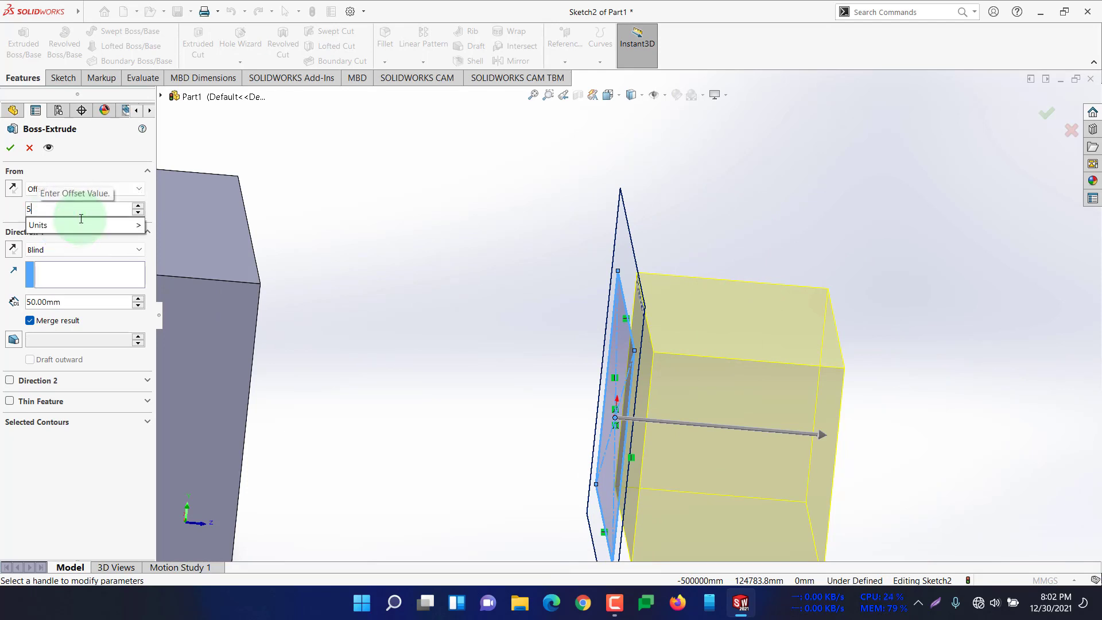
pyautogui.write('0')
pyautogui.press('Return')
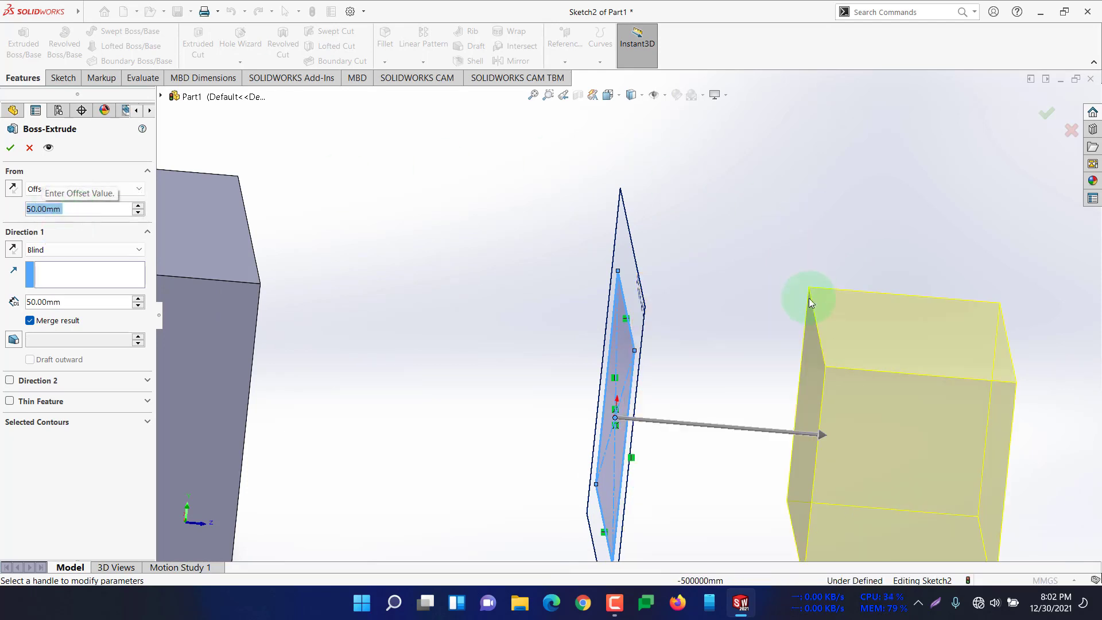
pyautogui.scroll(3, 1041, 284)
pyautogui.moveTo(1041, 284); pyautogui.dragTo(924, 301, button='middle')
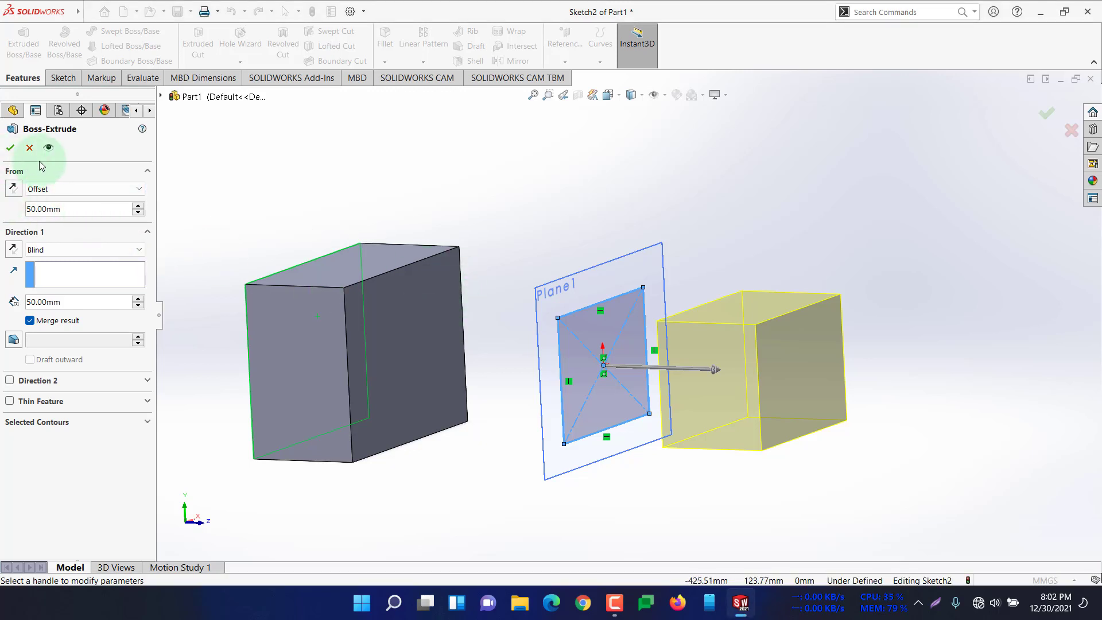
# - Reverse the start offset toward the block and stretch the extrusion depth away from the block to 138 mm
pyautogui.click(13, 189)
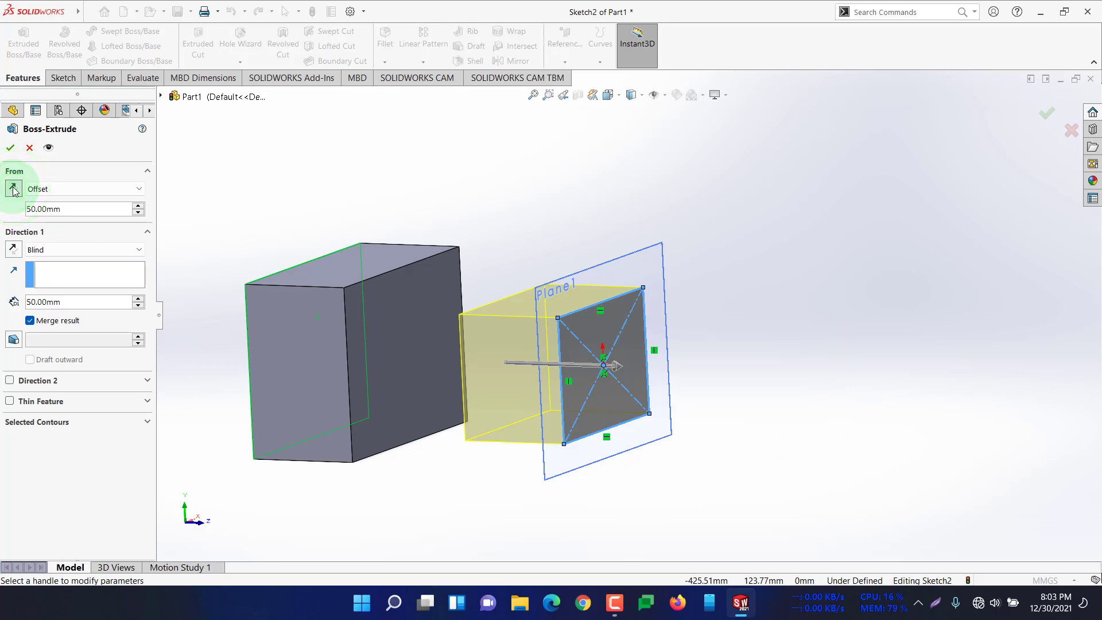
pyautogui.moveTo(749, 355); pyautogui.dragTo(767, 345, button='middle')
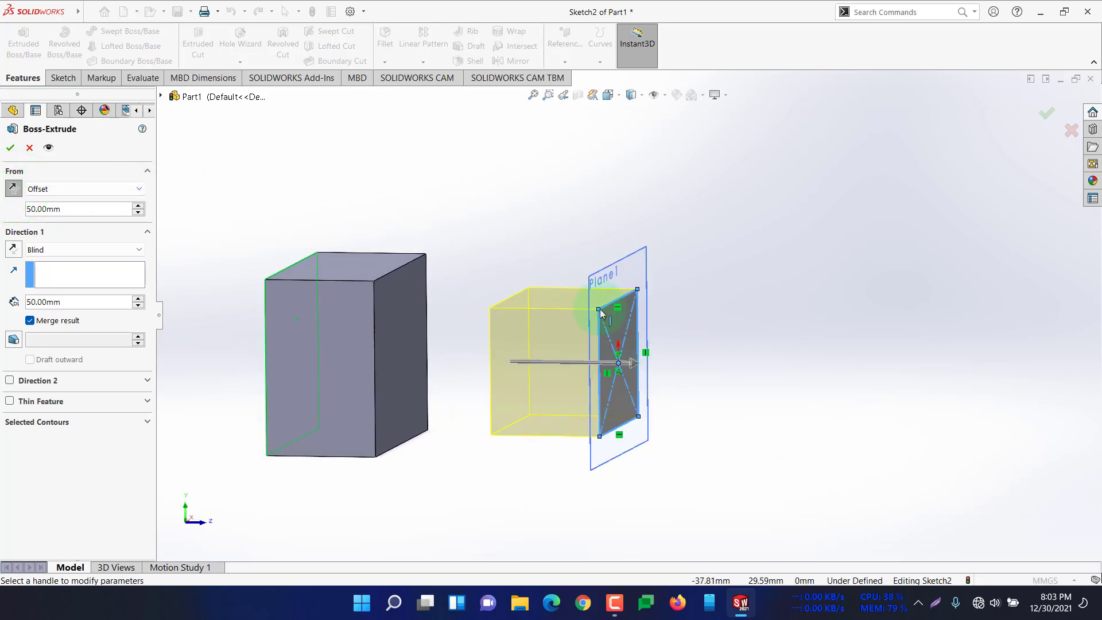
pyautogui.moveTo(630, 362); pyautogui.dragTo(817, 346)
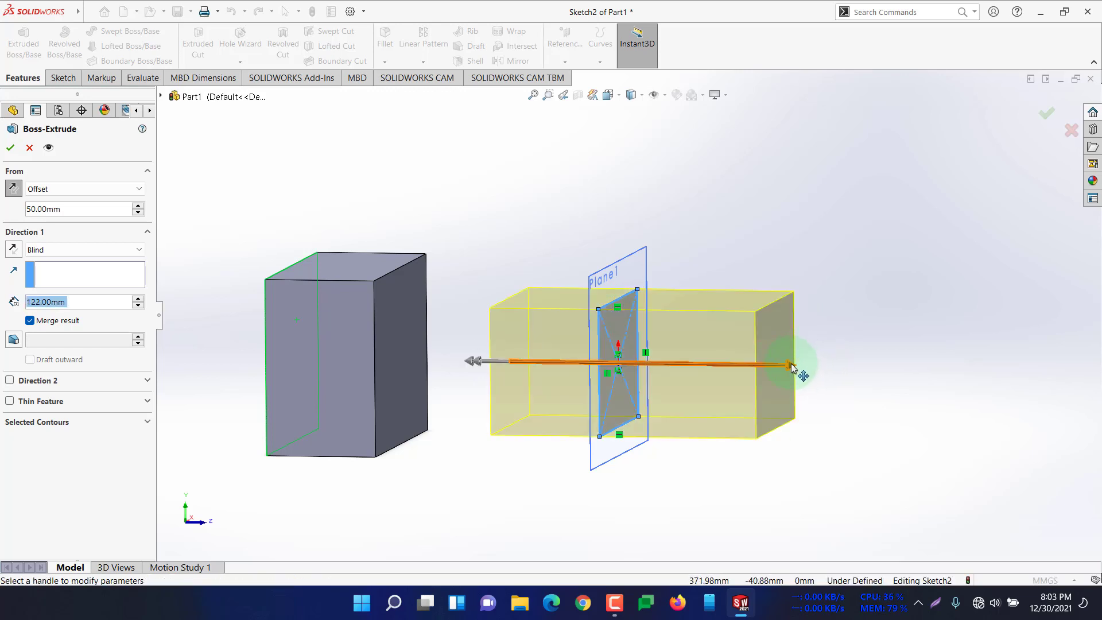
pyautogui.moveTo(792, 368); pyautogui.dragTo(825, 366)
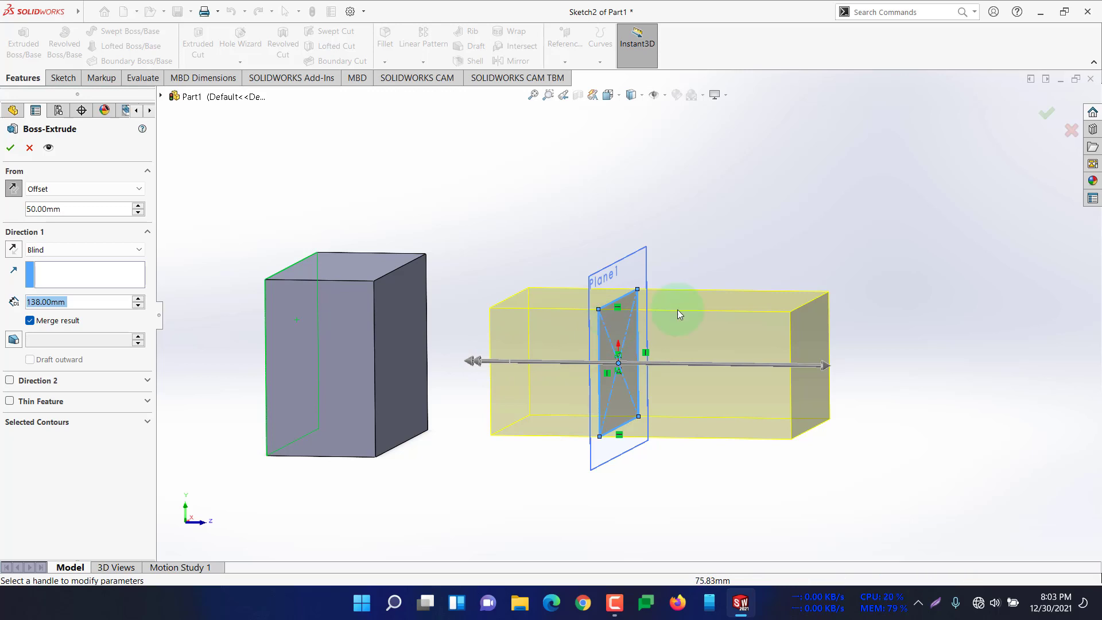
pyautogui.moveTo(769, 234); pyautogui.dragTo(788, 232, button='middle')
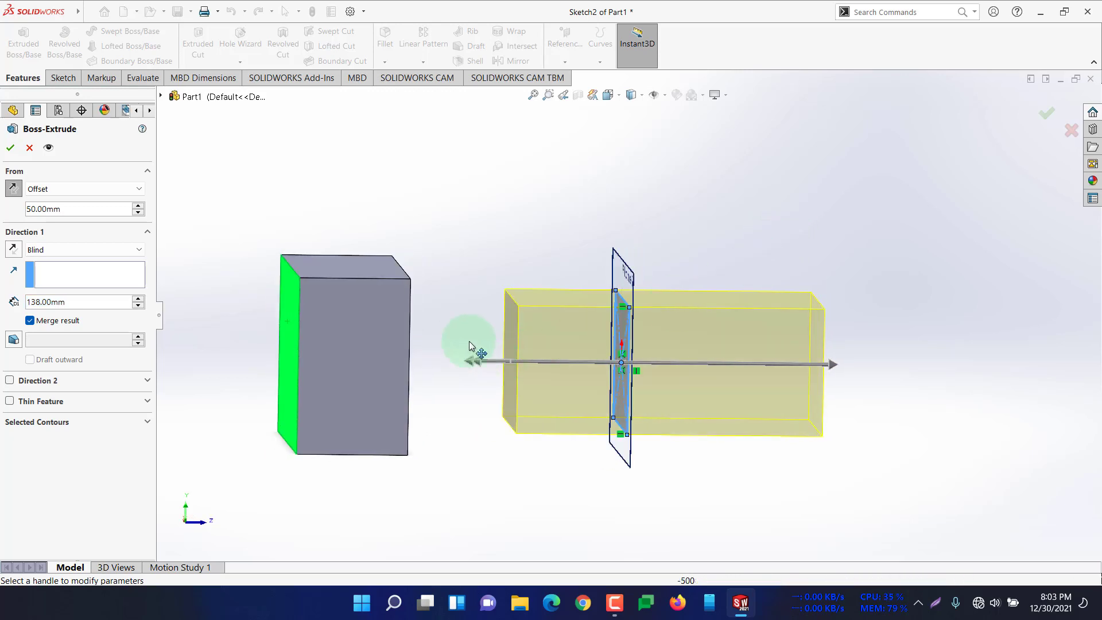
pyautogui.click(517, 344)
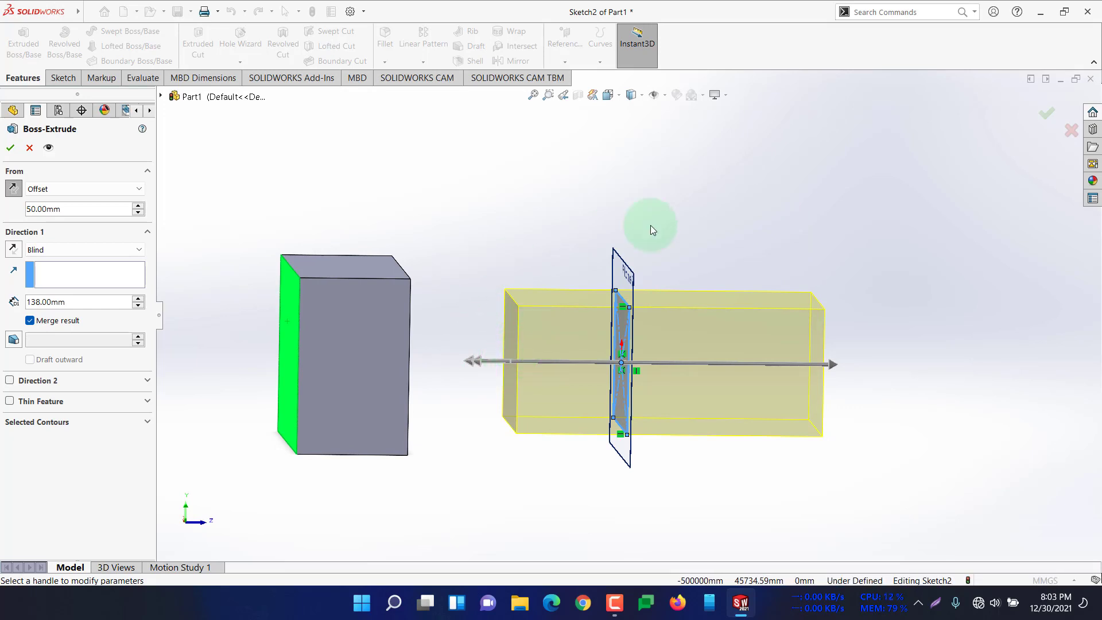
pyautogui.moveTo(714, 242); pyautogui.dragTo(692, 247, button='middle')
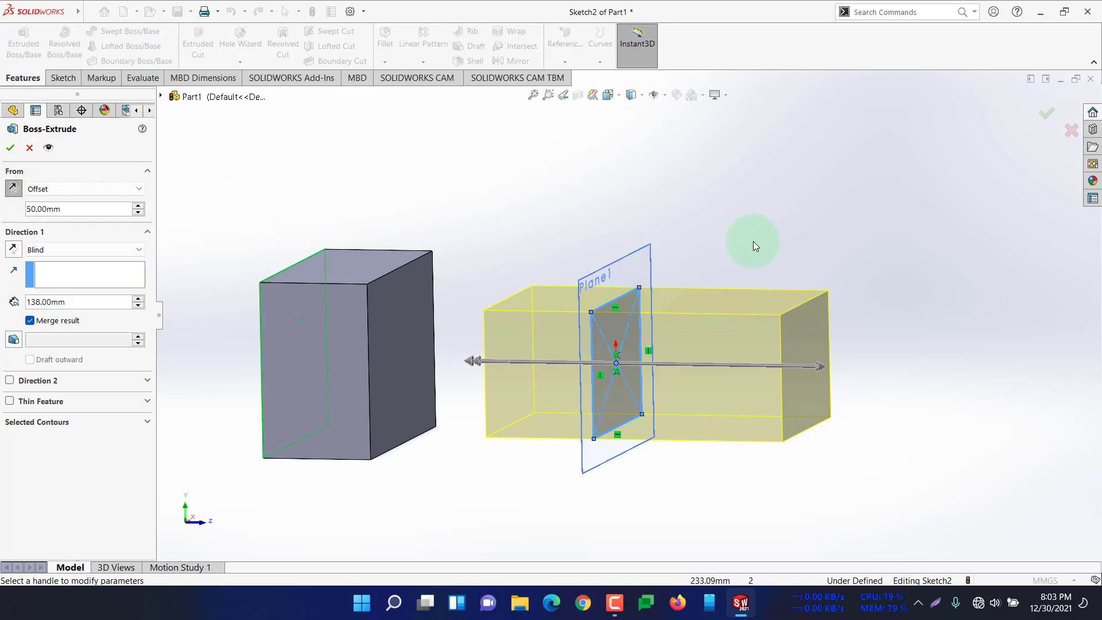
pyautogui.moveTo(753, 241); pyautogui.dragTo(657, 336, button='middle')
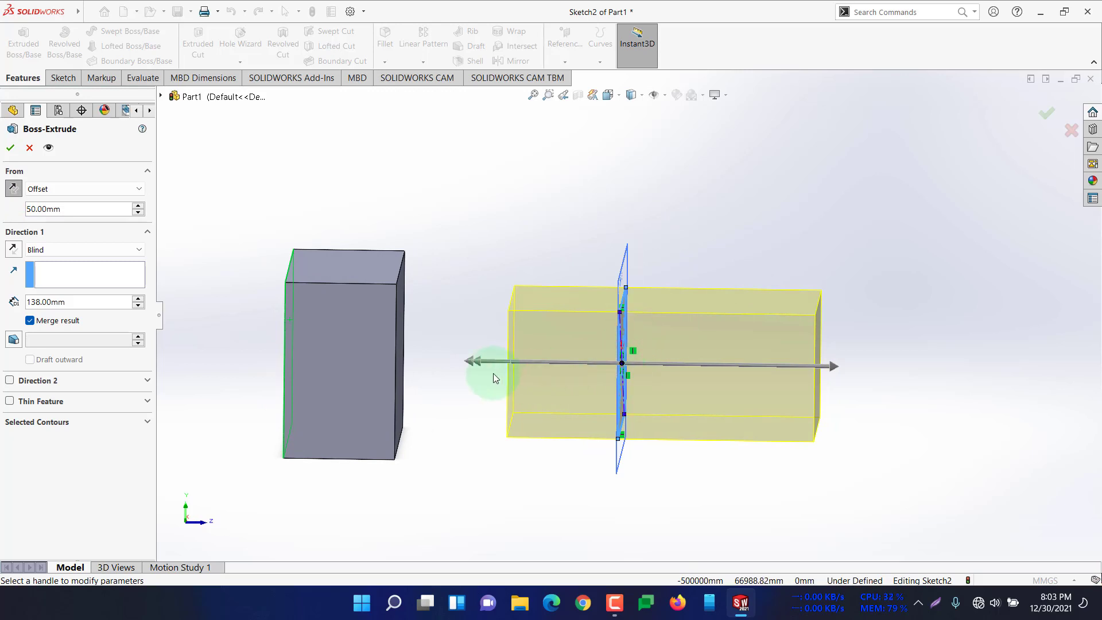
# - Set the start condition back to Sketch Plane and reverse the extrusion direction toward the block
pyautogui.click(13, 188)
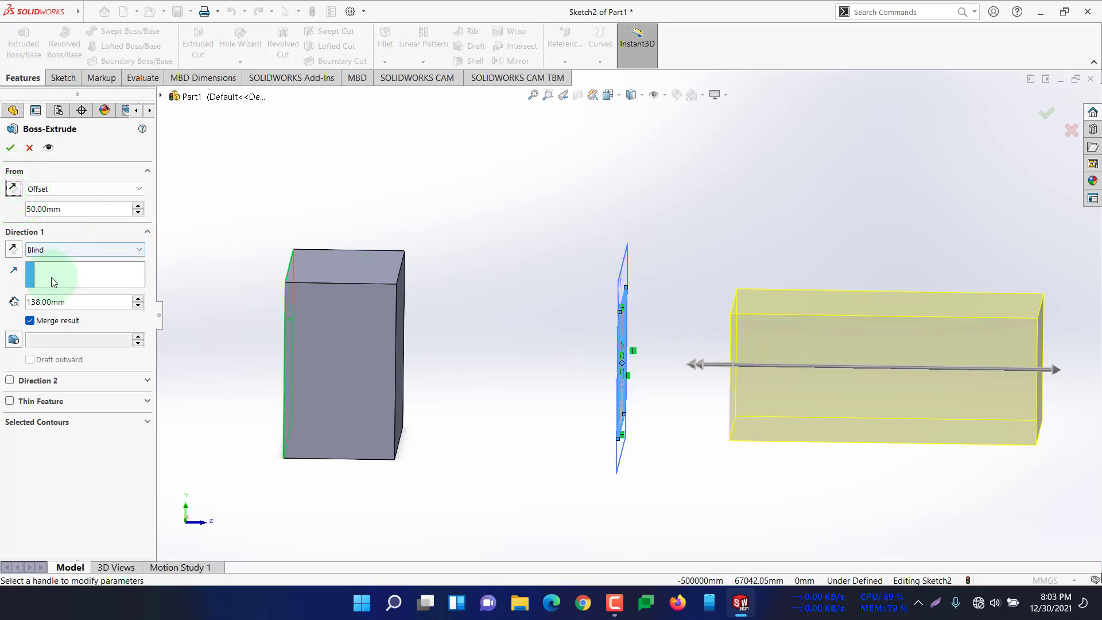
pyautogui.click(35, 189)
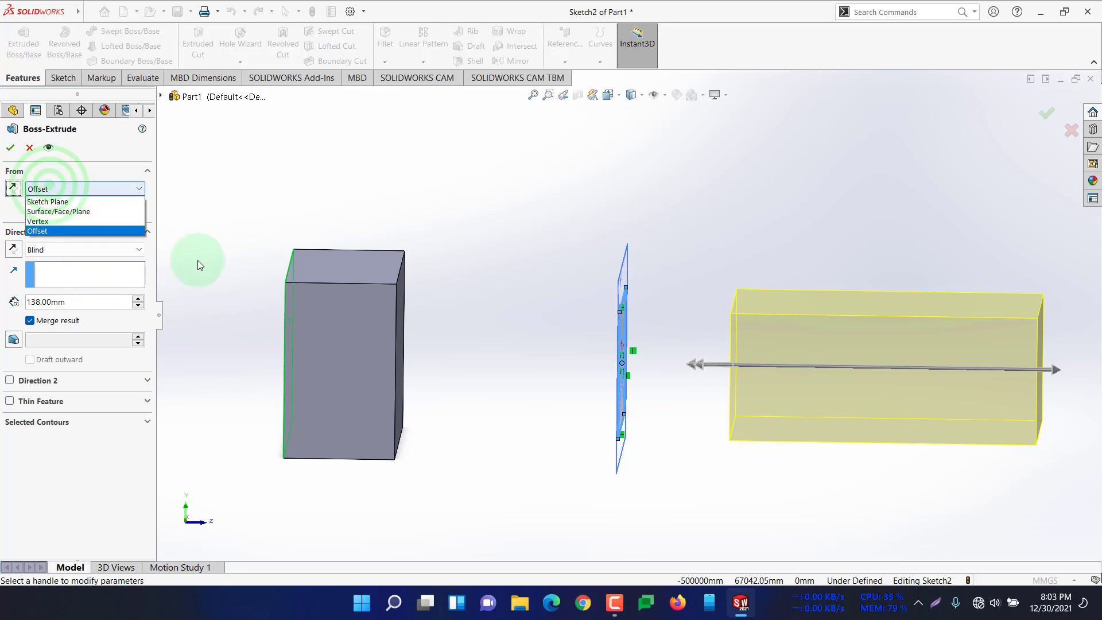
pyautogui.click(47, 202)
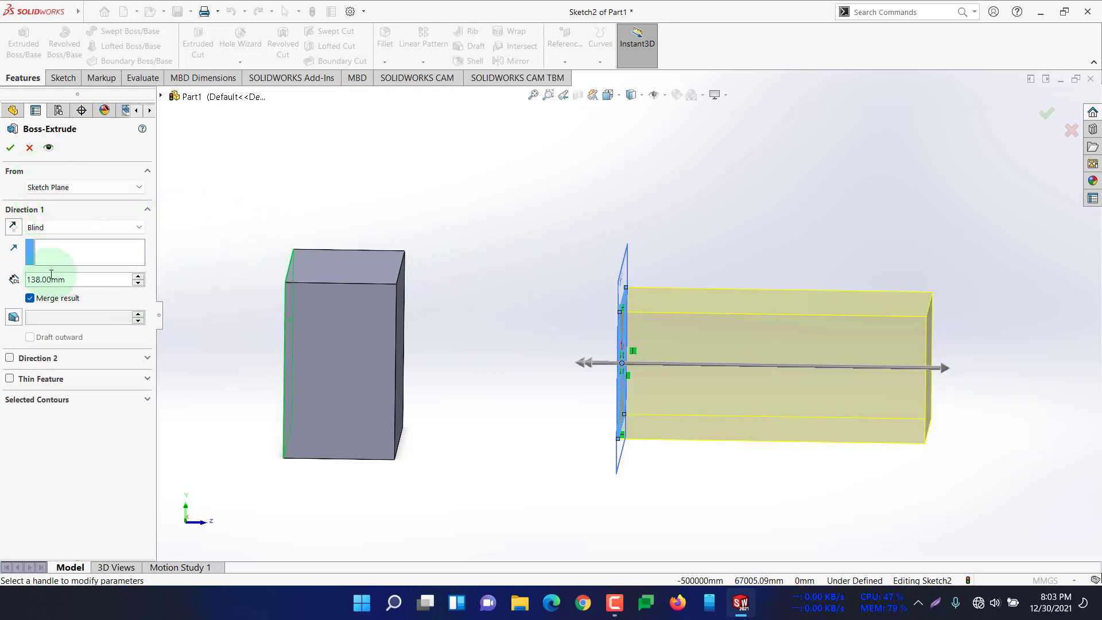
pyautogui.click(12, 226)
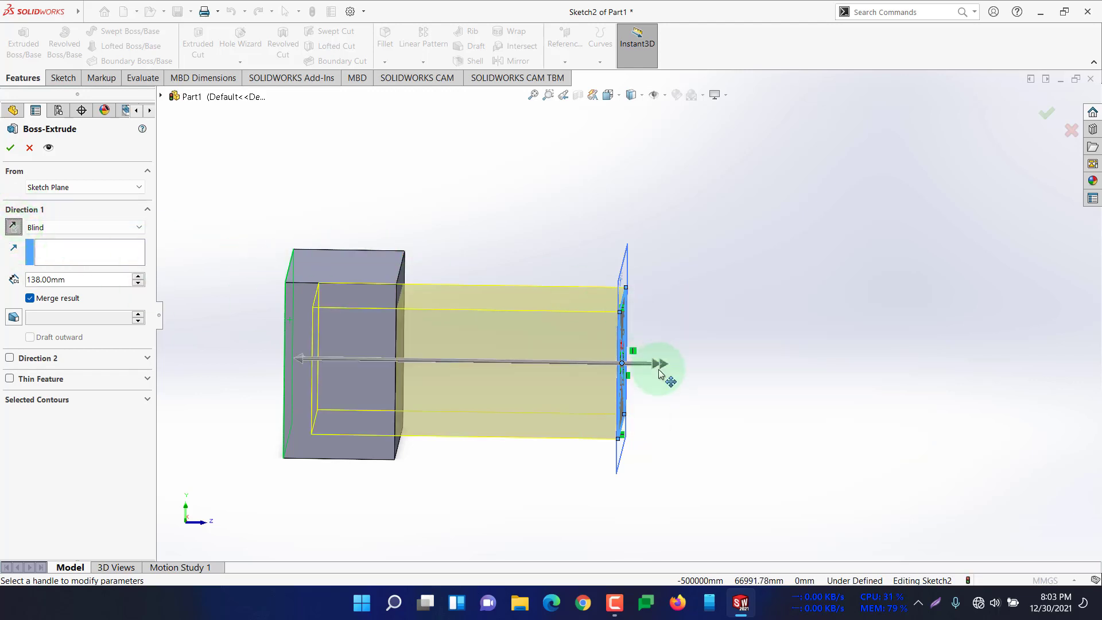
pyautogui.moveTo(736, 315); pyautogui.dragTo(739, 316, button='middle')
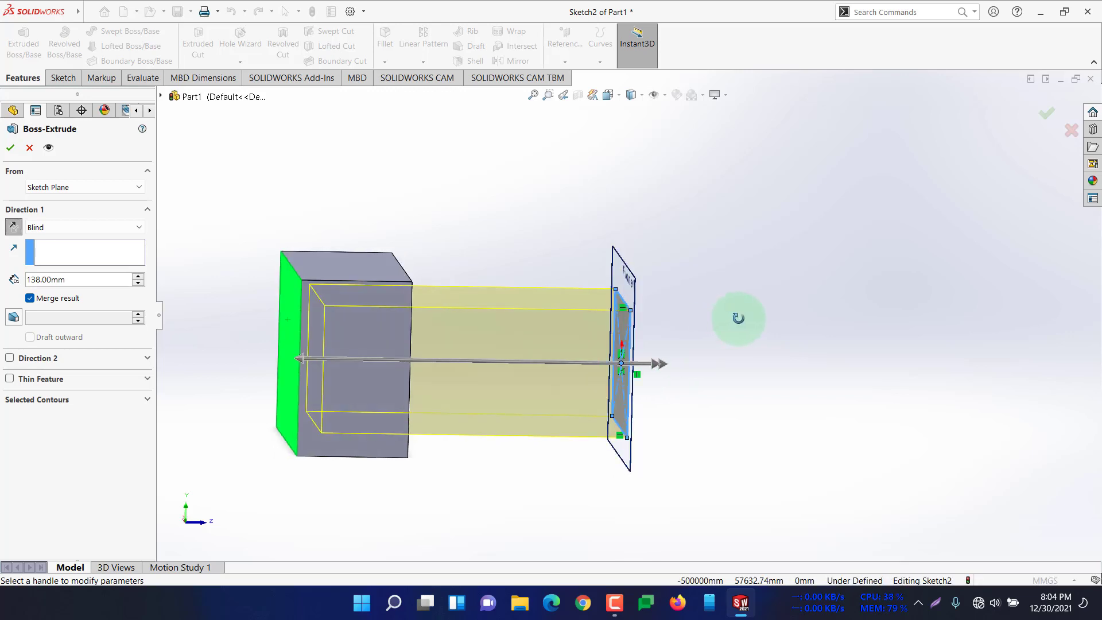
# - Change the extrusion's end condition to Through All and examine where it ends on the block's far face
pyautogui.click(95, 188)
pyautogui.click(26, 230)
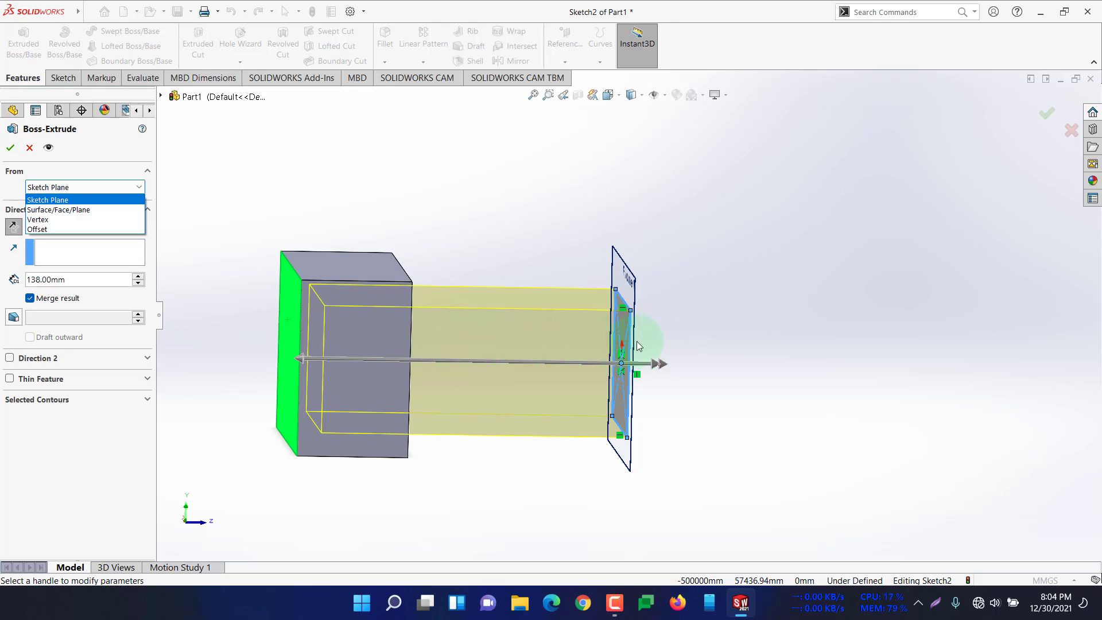
pyautogui.click(58, 239)
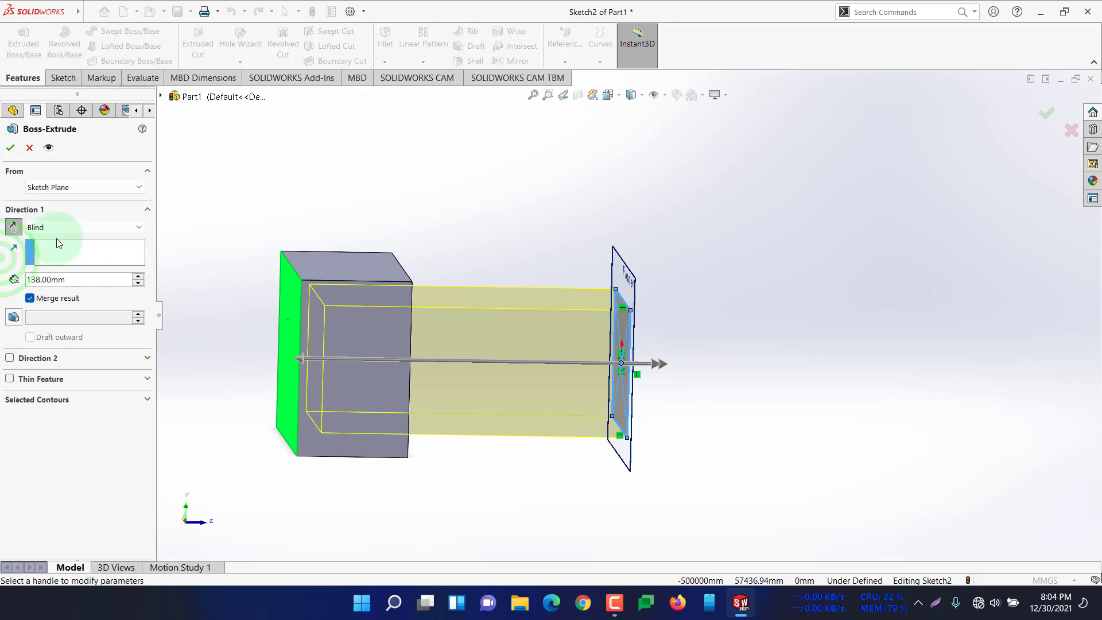
pyautogui.click(68, 227)
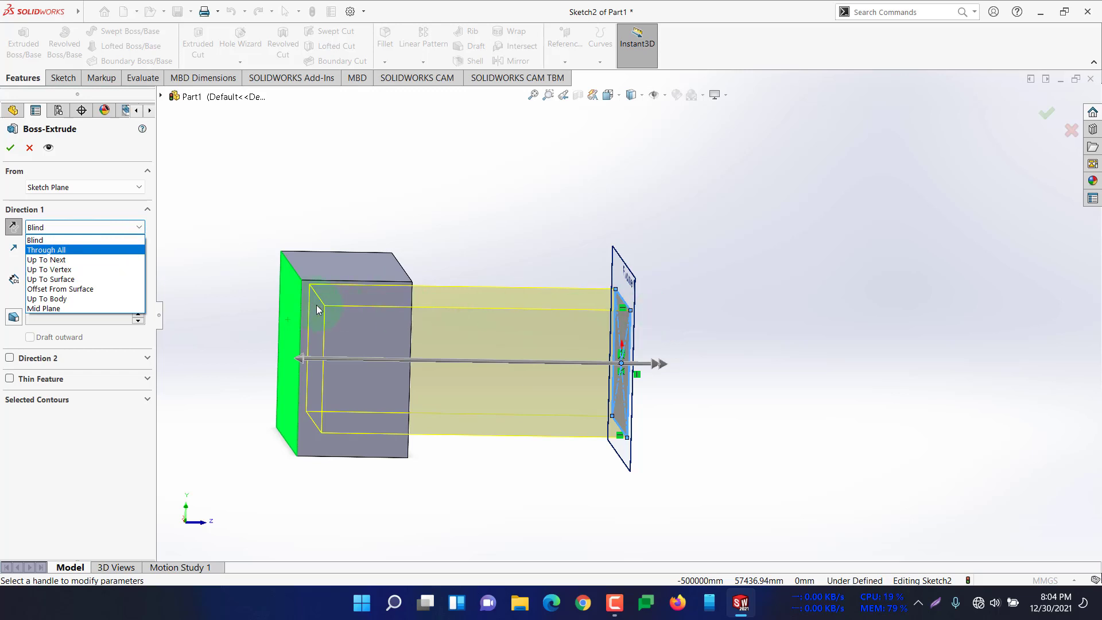
pyautogui.click(68, 251)
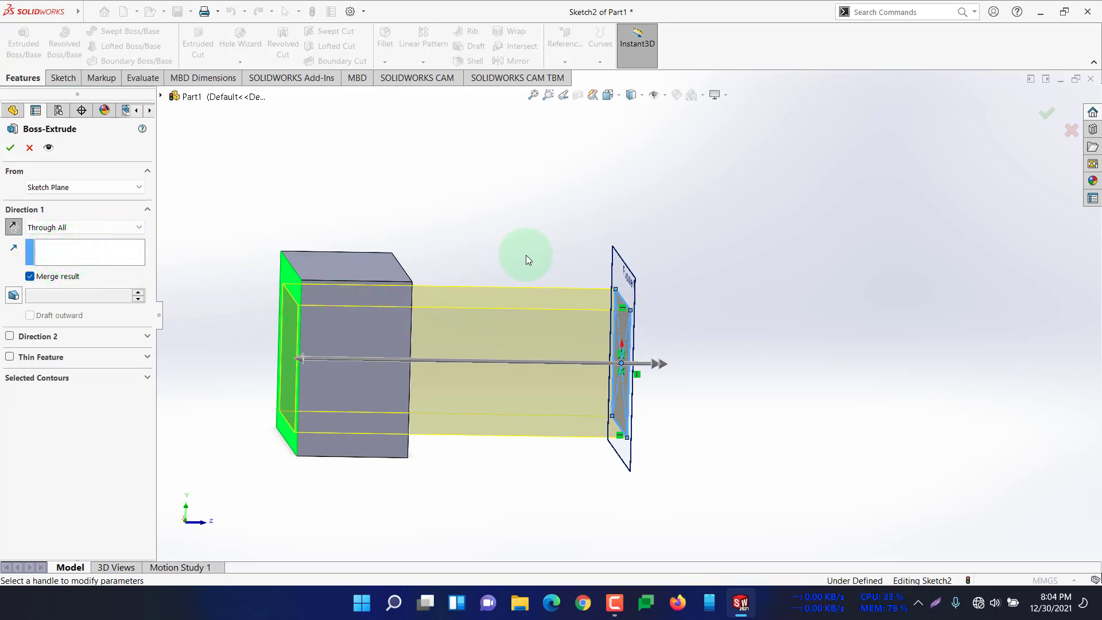
pyautogui.moveTo(523, 255)
pyautogui.mouseDown(button='middle')
pyautogui.moveTo(504, 251)
pyautogui.moveTo(519, 258)
pyautogui.mouseUp(button='middle')
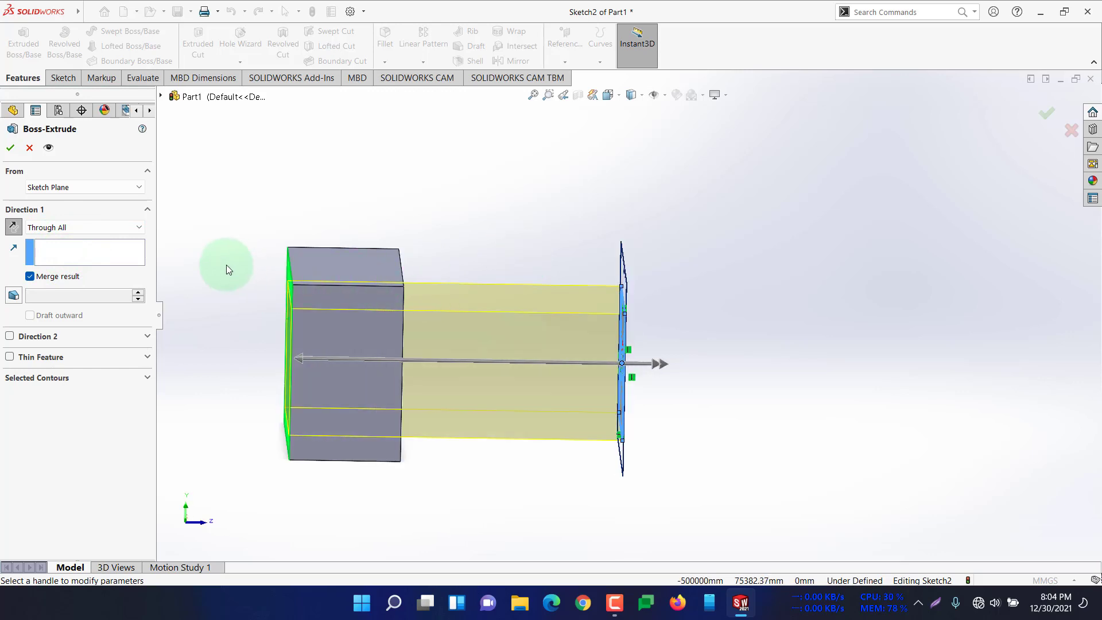
pyautogui.moveTo(226, 264)
pyautogui.mouseDown(button='middle')
pyautogui.moveTo(276, 245)
pyautogui.moveTo(267, 289)
pyautogui.moveTo(280, 294)
pyautogui.mouseUp(button='middle')
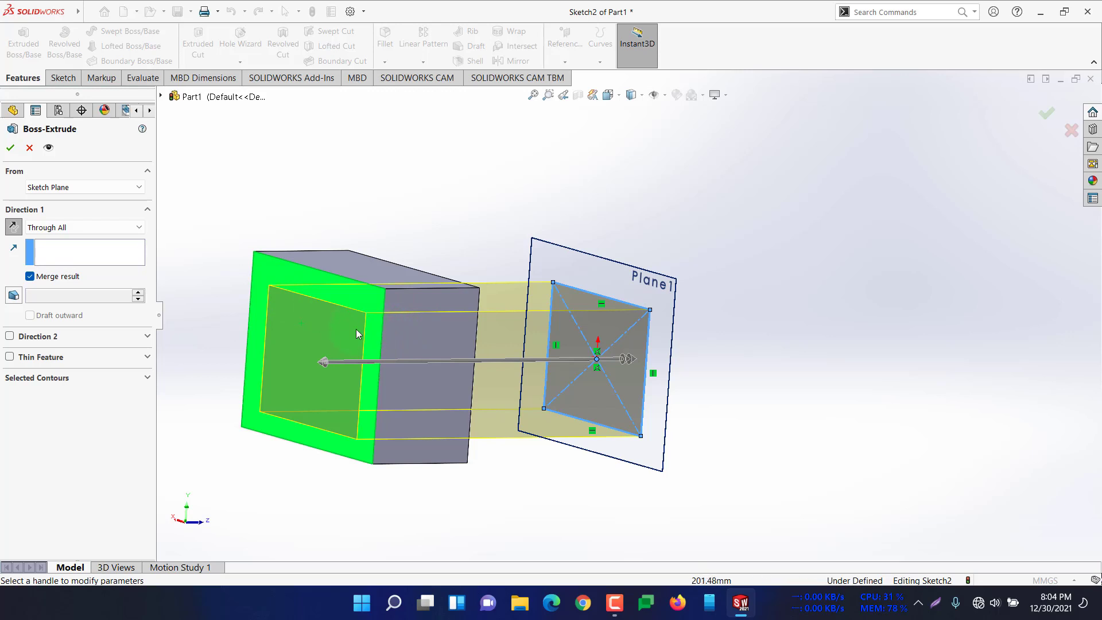
# - Switch the extrusion's end condition back to Blind to compare its end with the block's far face
pyautogui.click(58, 227)
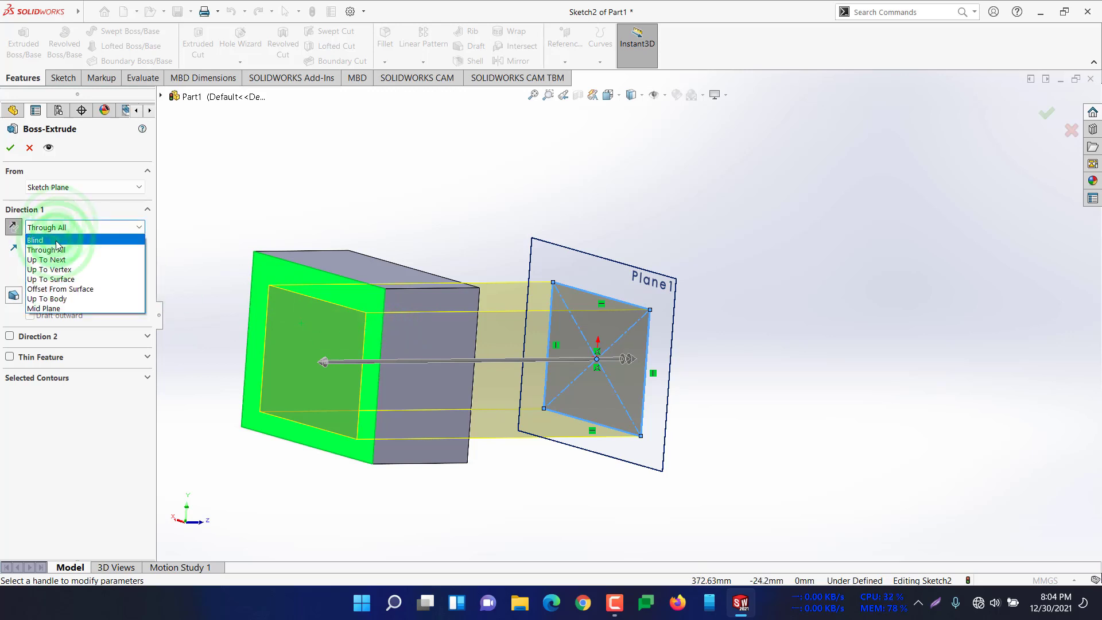
pyautogui.click(36, 240)
pyautogui.moveTo(490, 230); pyautogui.dragTo(301, 336, button='middle')
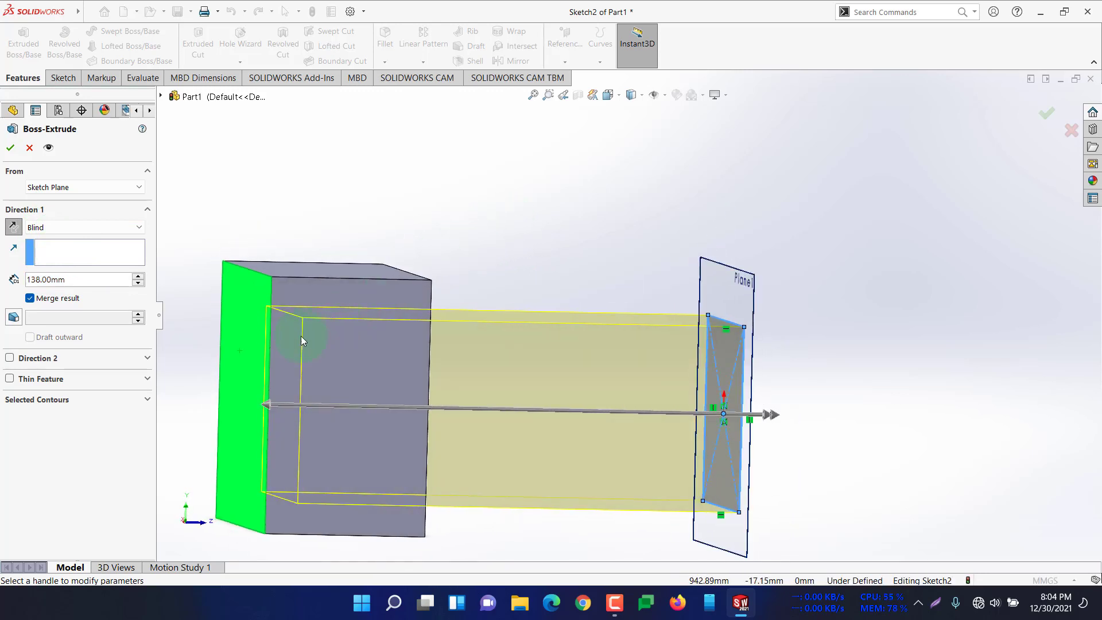
# - Try the Through All end condition again, followed by Up To Next
pyautogui.click(46, 228)
pyautogui.click(85, 253)
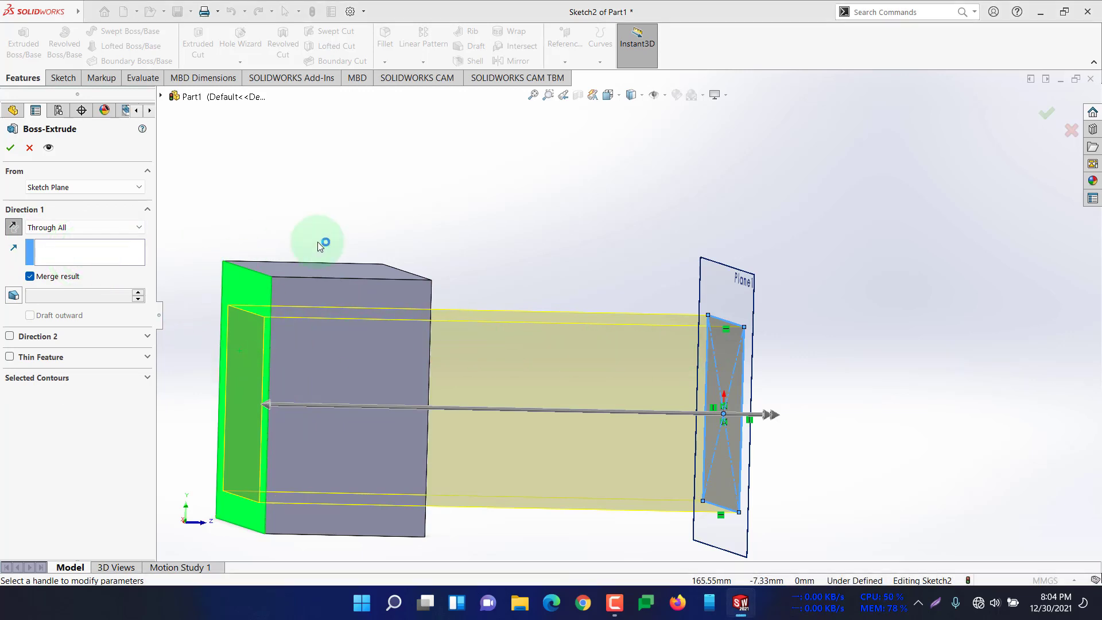
pyautogui.click(68, 227)
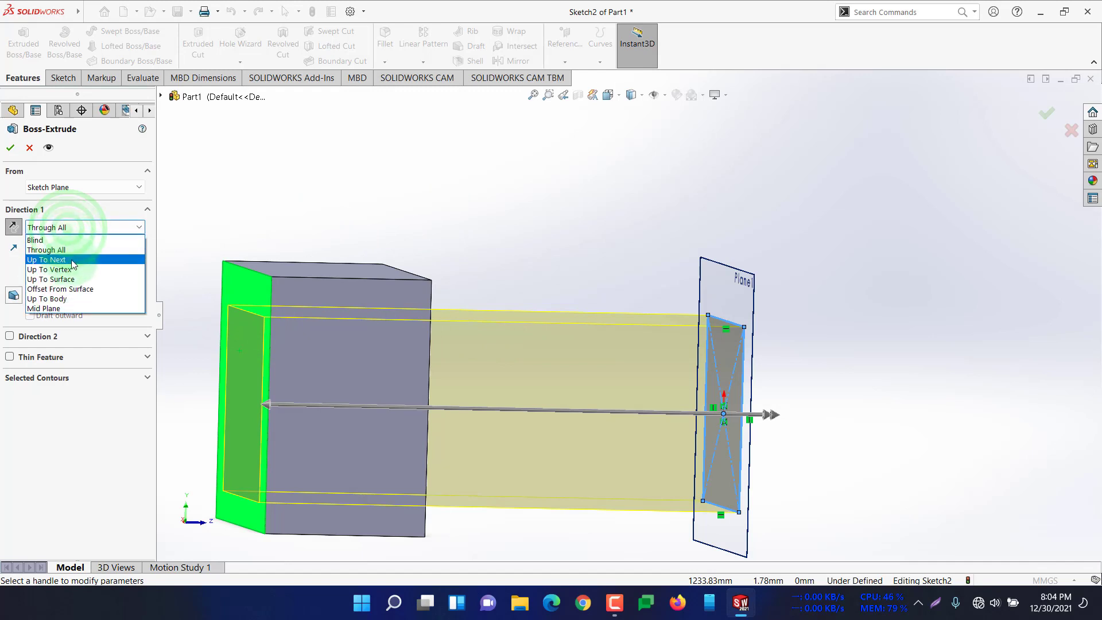
pyautogui.click(71, 258)
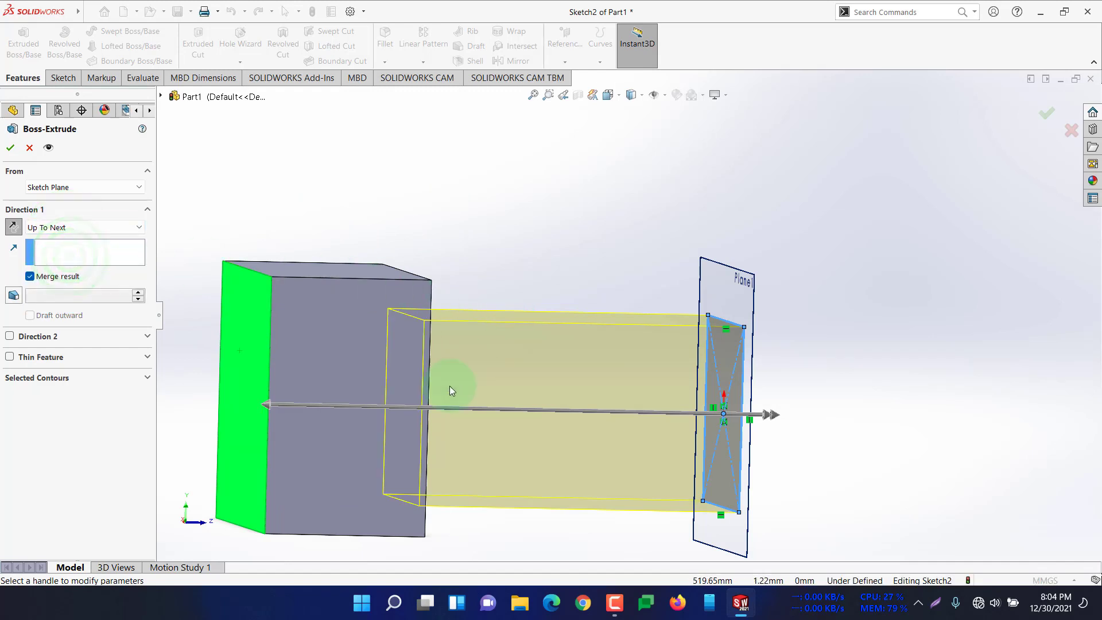
# - Pull the extrusion's end back to a Blind depth of 31 mm, between the sketch plane and the block
pyautogui.click(267, 403)
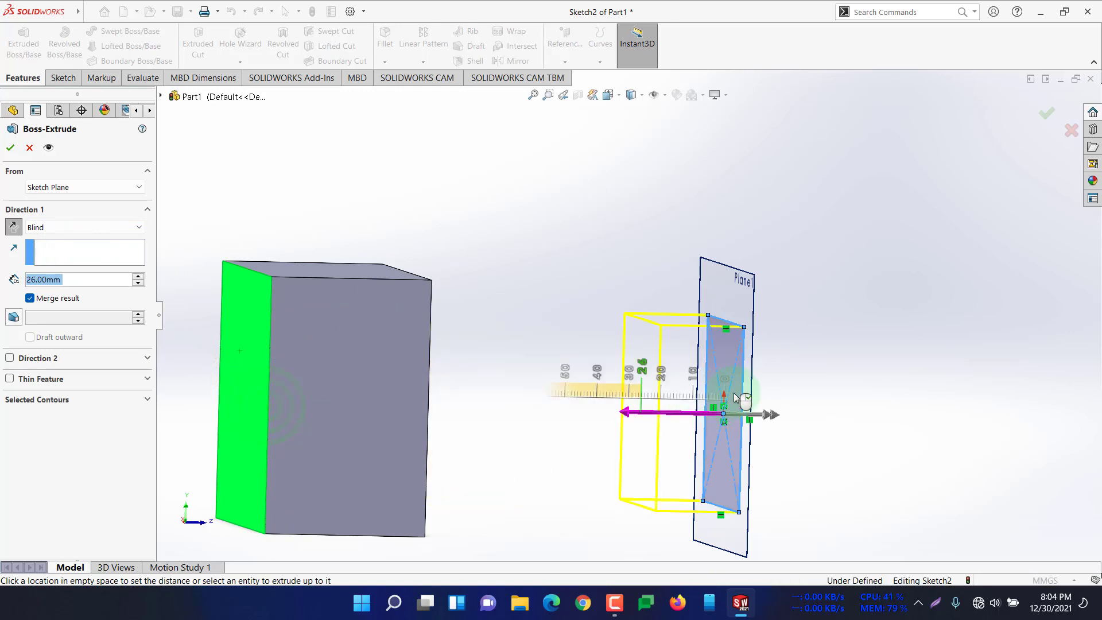
pyautogui.click(627, 412)
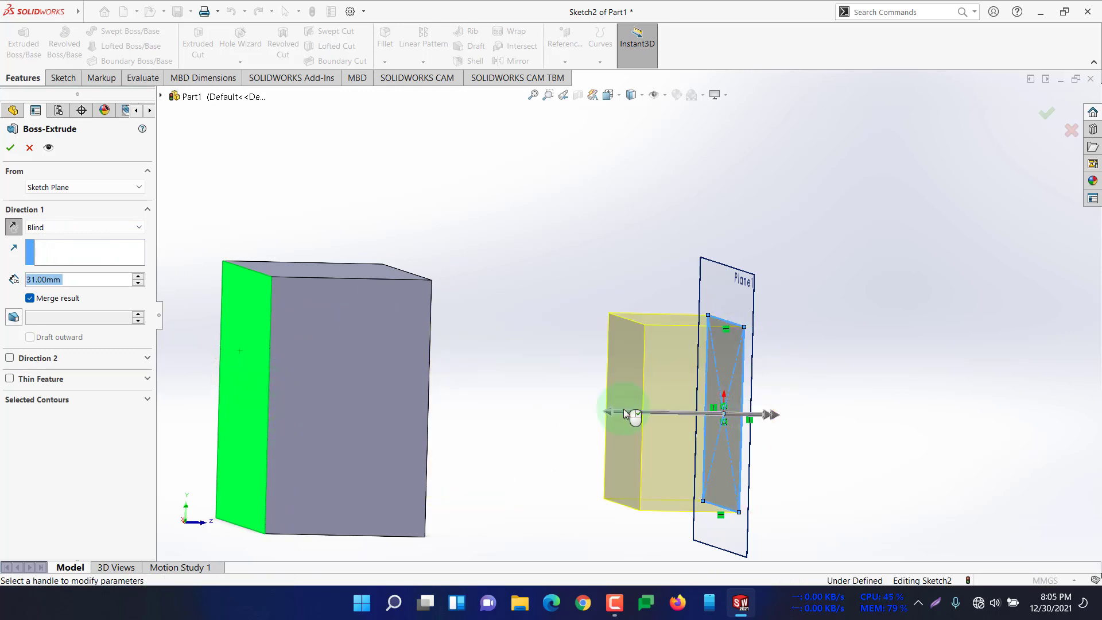
pyautogui.click(862, 343)
pyautogui.moveTo(804, 364)
pyautogui.mouseDown(button='middle')
pyautogui.moveTo(787, 364)
pyautogui.moveTo(797, 359)
pyautogui.mouseUp(button='middle')
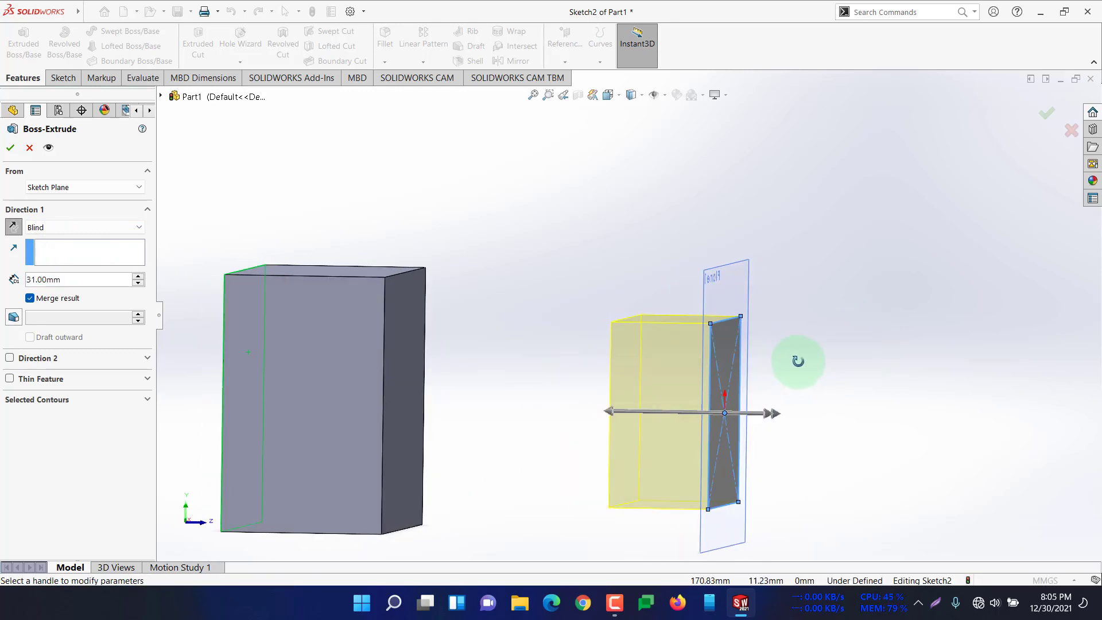
pyautogui.moveTo(561, 312)
pyautogui.mouseDown(button='middle')
pyautogui.moveTo(528, 322)
pyautogui.moveTo(539, 320)
pyautogui.mouseUp(button='middle')
pyautogui.click(388, 344)
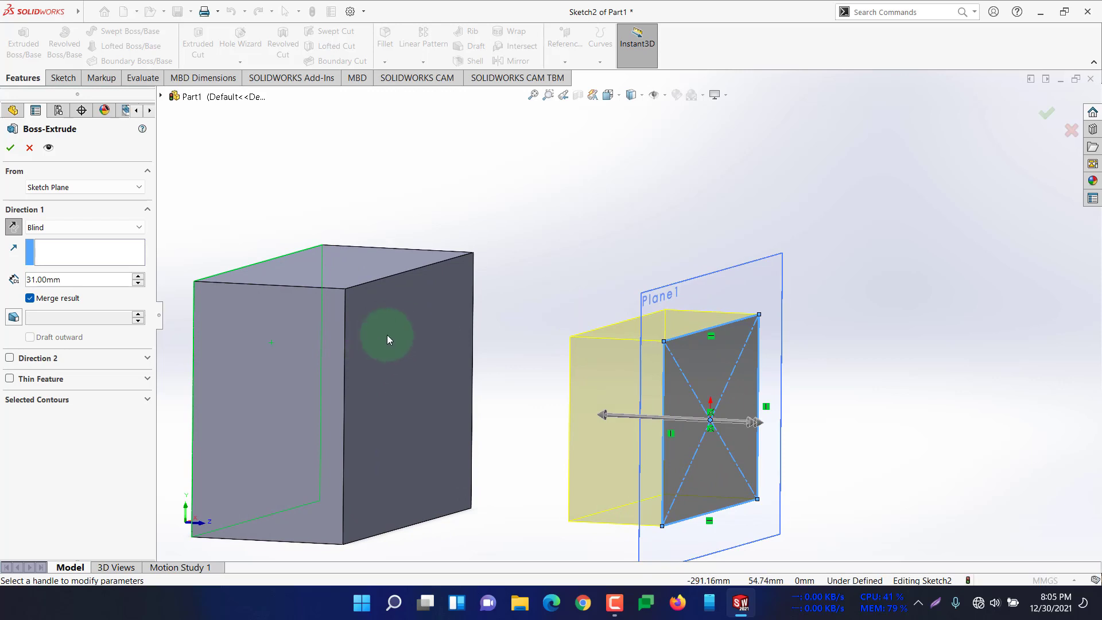
pyautogui.moveTo(579, 297)
pyautogui.mouseDown(button='middle')
pyautogui.moveTo(561, 276)
pyautogui.moveTo(570, 248)
pyautogui.moveTo(564, 303)
pyautogui.mouseUp(button='middle')
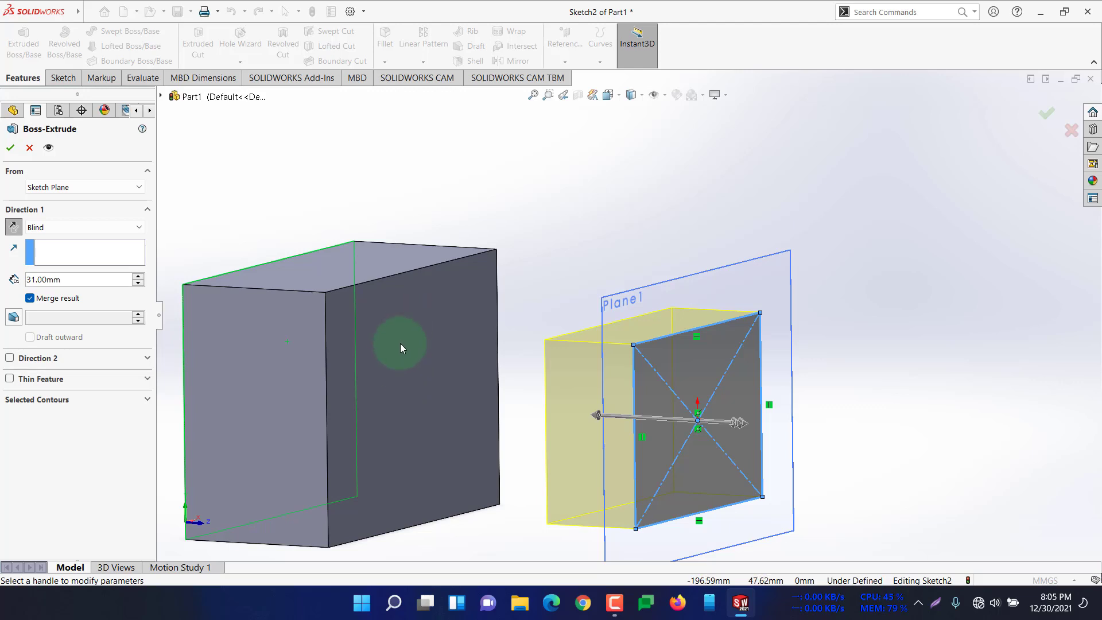
# - Try the Up To Next end condition, setting the block face nearest the sketch plane as the extrusion direction reference
pyautogui.click(57, 226)
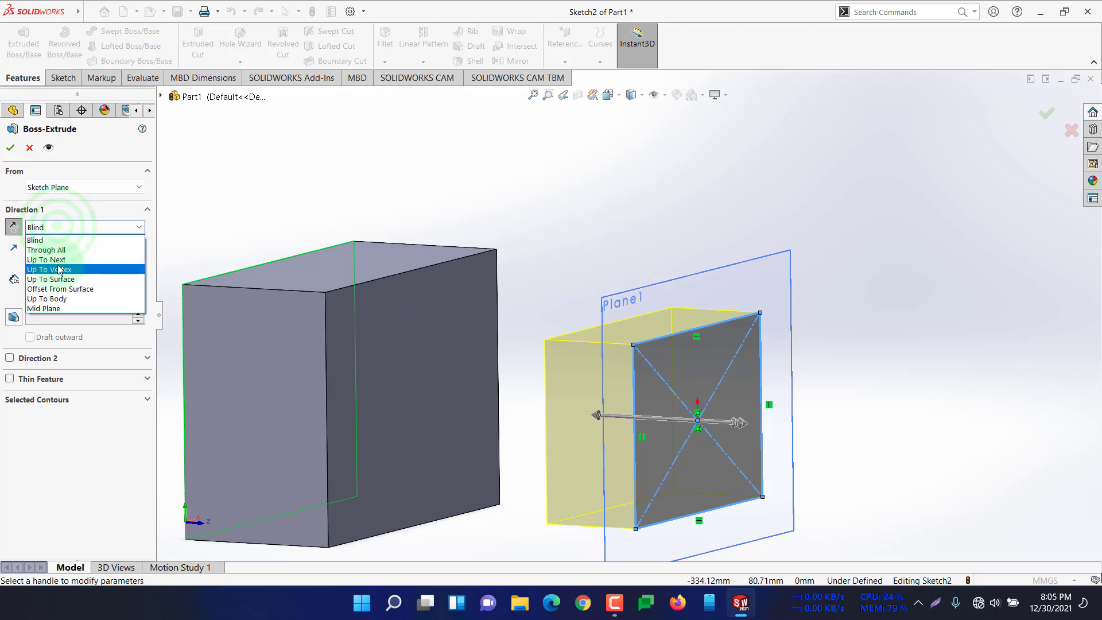
pyautogui.click(46, 259)
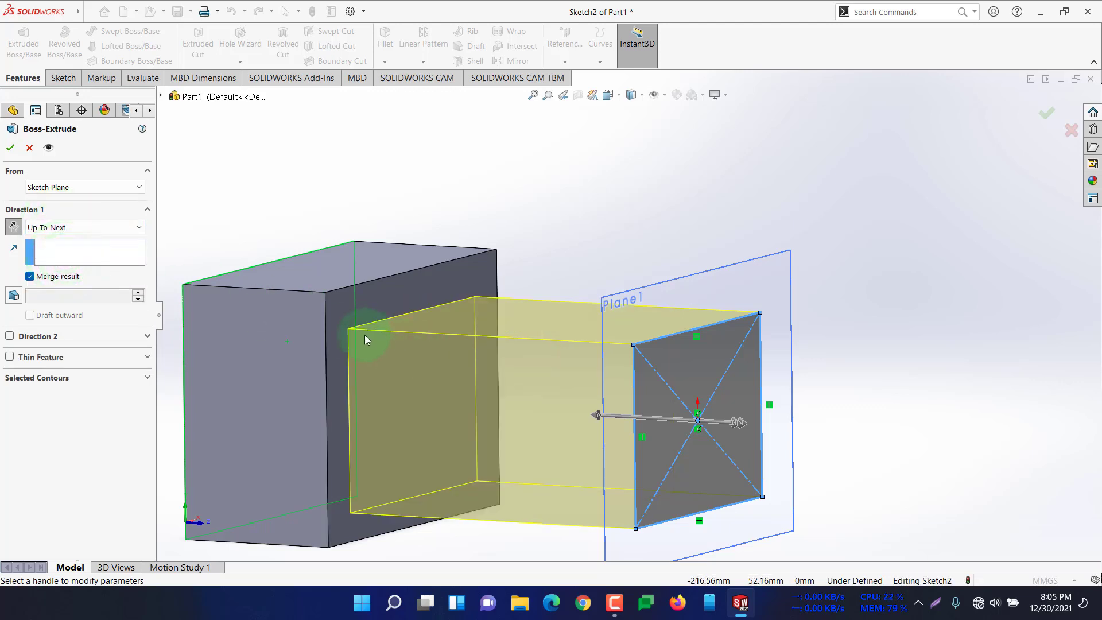
pyautogui.moveTo(576, 240); pyautogui.dragTo(622, 233, button='middle')
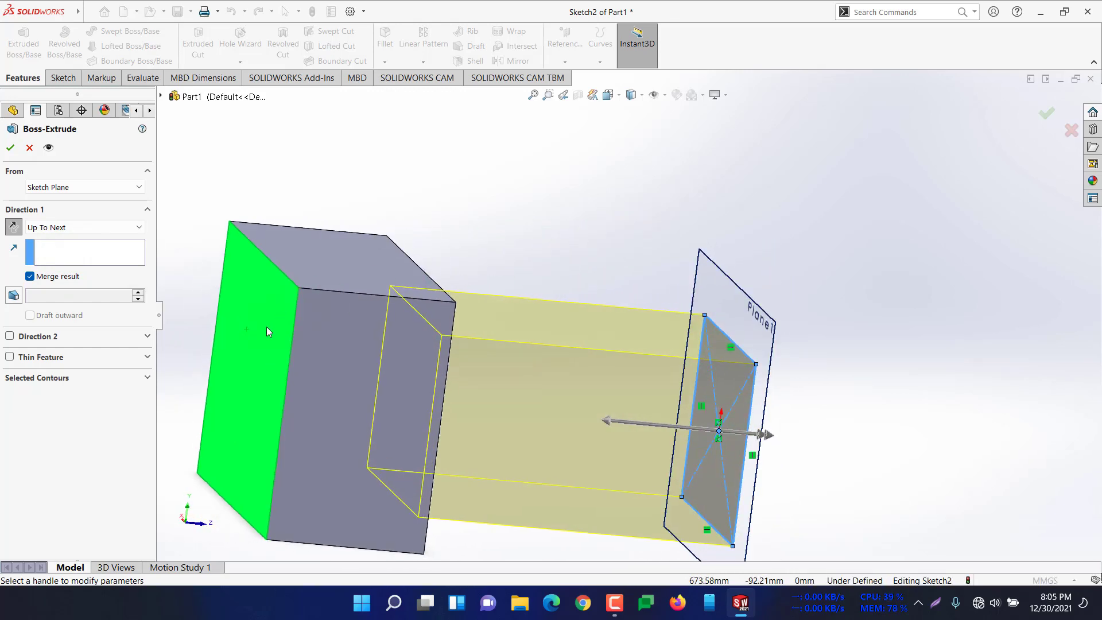
pyautogui.rightClick(86, 248)
pyautogui.click(112, 254)
pyautogui.click(274, 350)
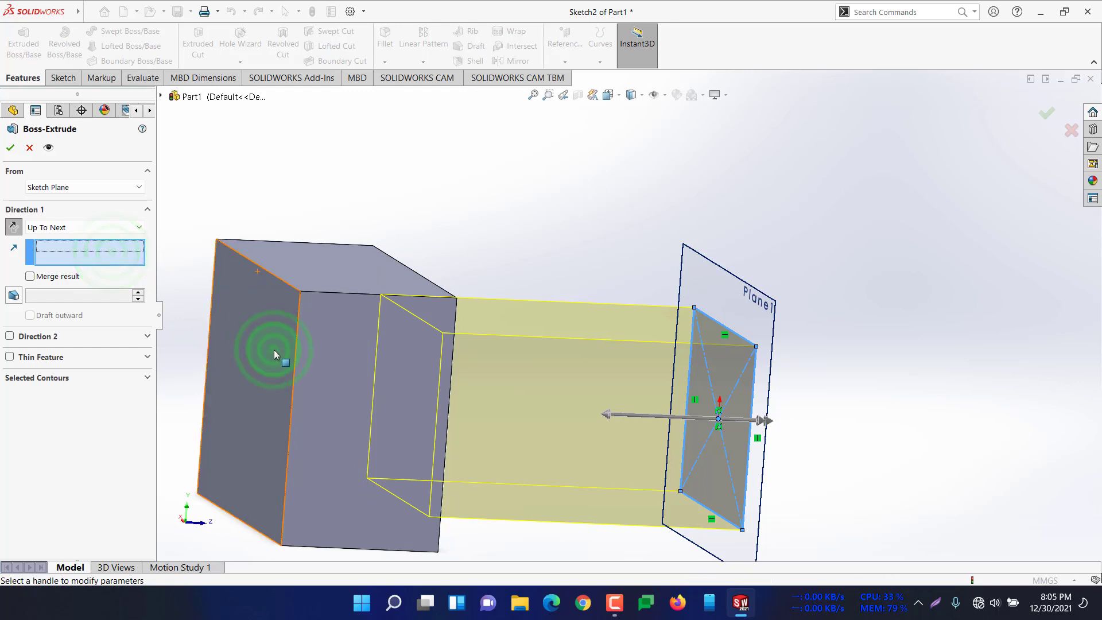
pyautogui.moveTo(452, 235); pyautogui.dragTo(444, 246, button='middle')
pyautogui.click(395, 296)
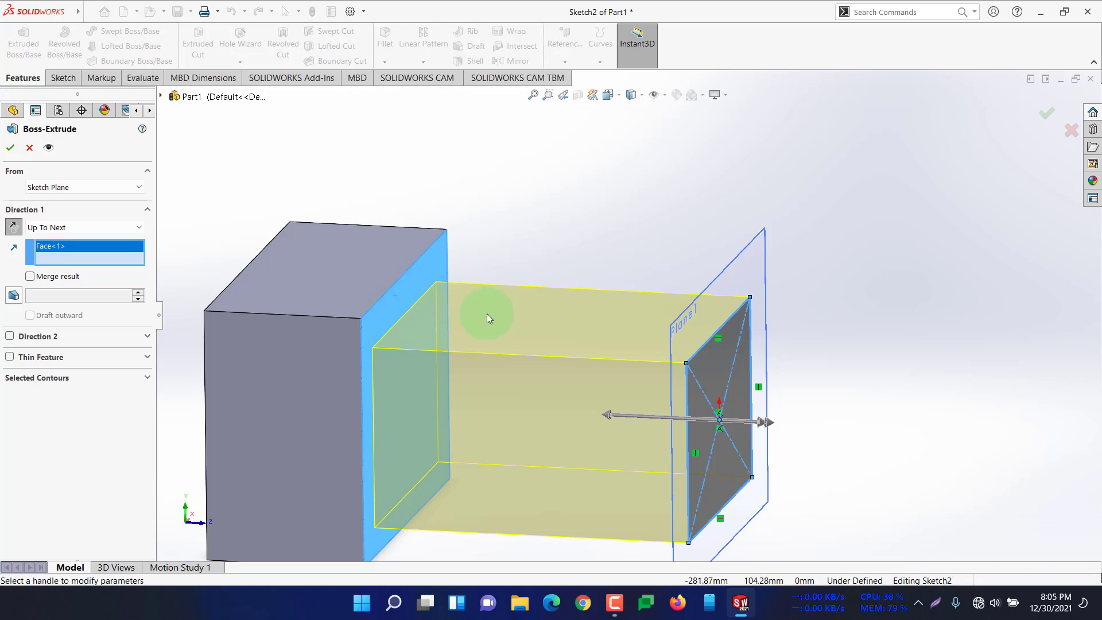
# - Try the Up To Vertex end condition with a corner of the block's far face as the end point
pyautogui.click(74, 227)
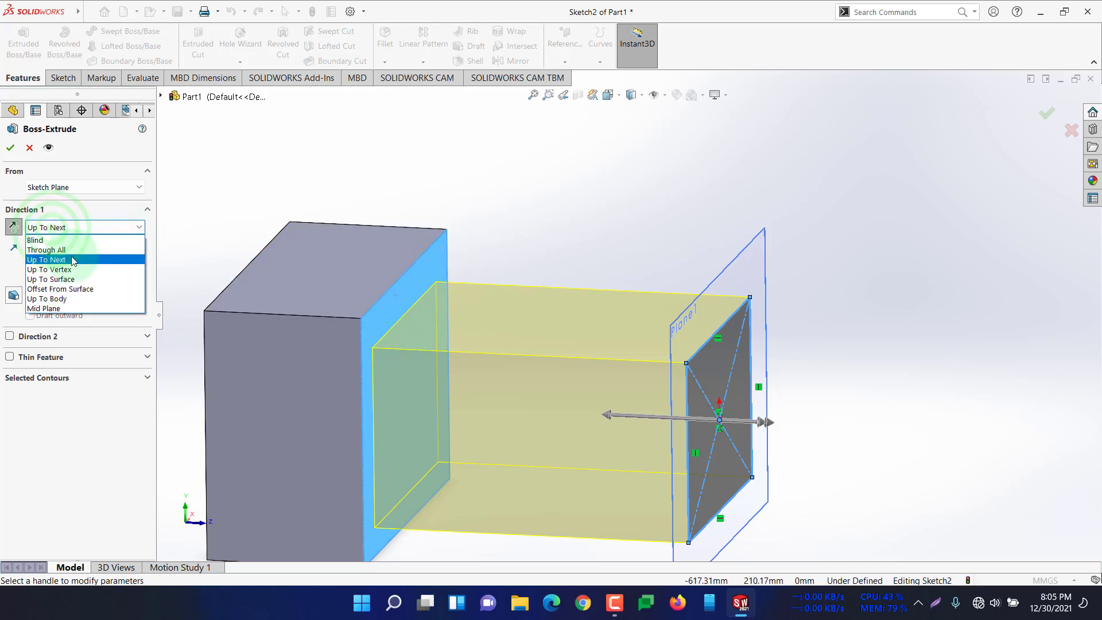
pyautogui.click(49, 270)
pyautogui.moveTo(278, 278); pyautogui.dragTo(565, 179, button='middle')
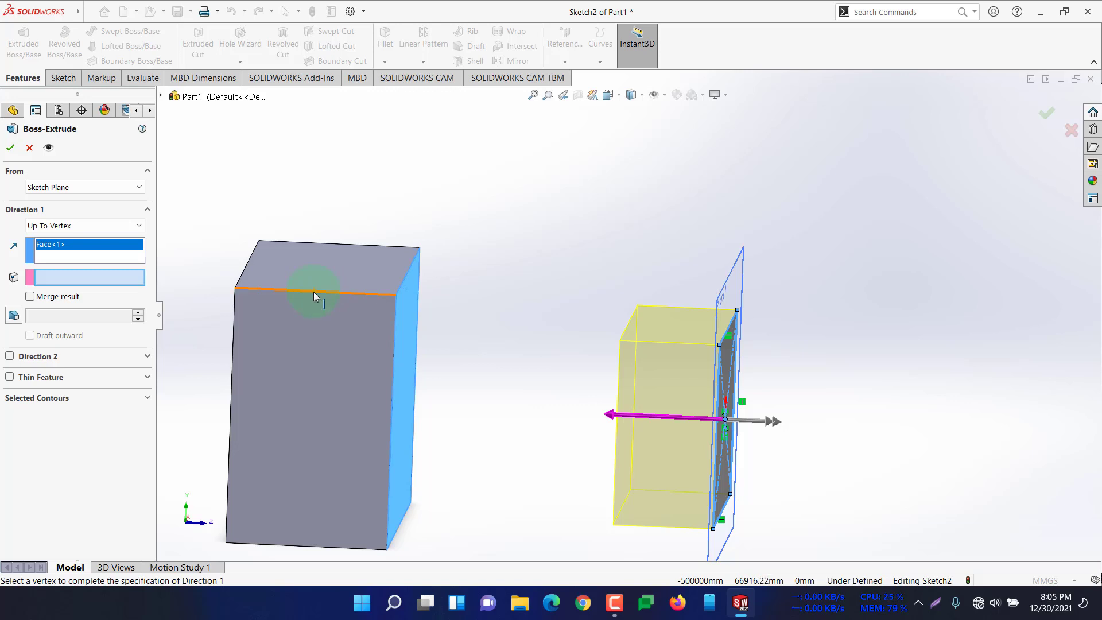
pyautogui.click(236, 287)
pyautogui.moveTo(514, 248); pyautogui.dragTo(546, 239, button='middle')
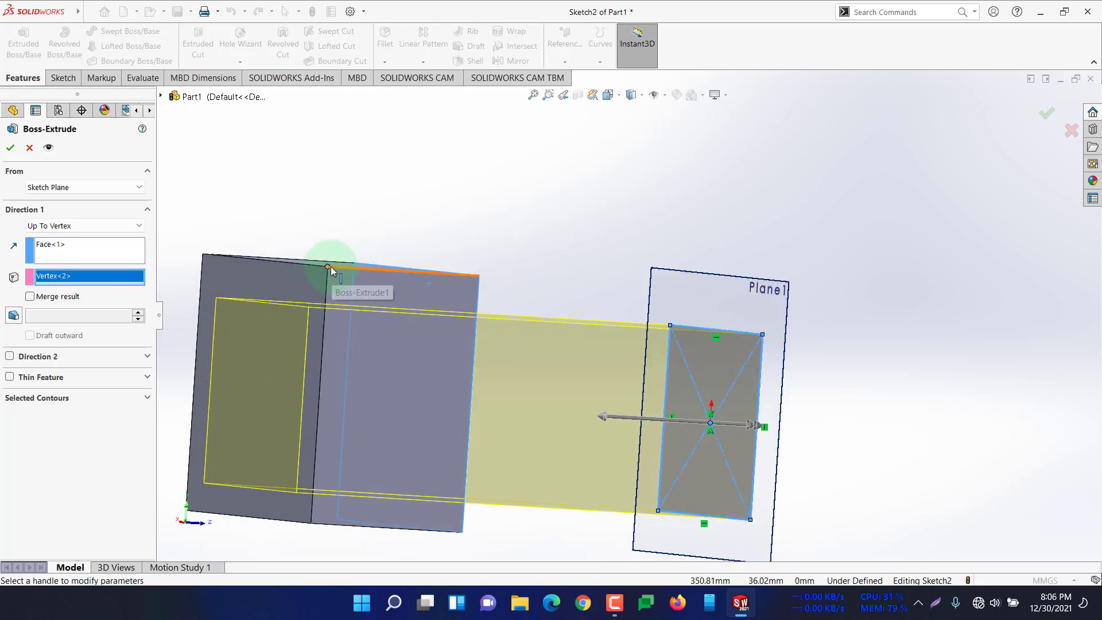
pyautogui.moveTo(556, 237); pyautogui.dragTo(568, 218, button='middle')
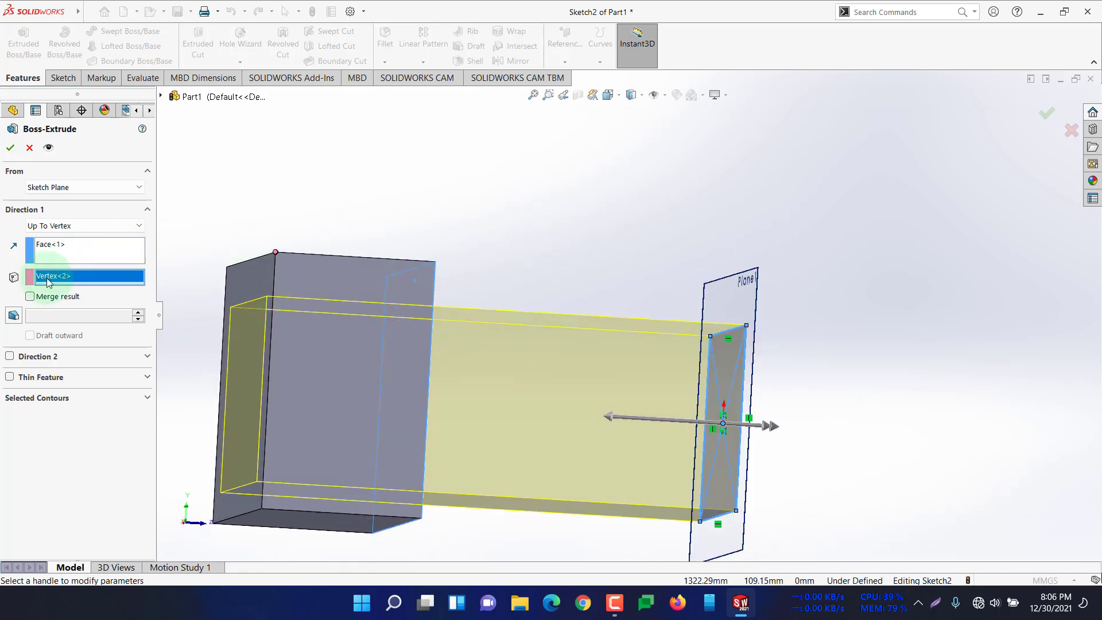
# - Try the Up To Surface end condition with the block's far face as the end surface
pyautogui.click(60, 226)
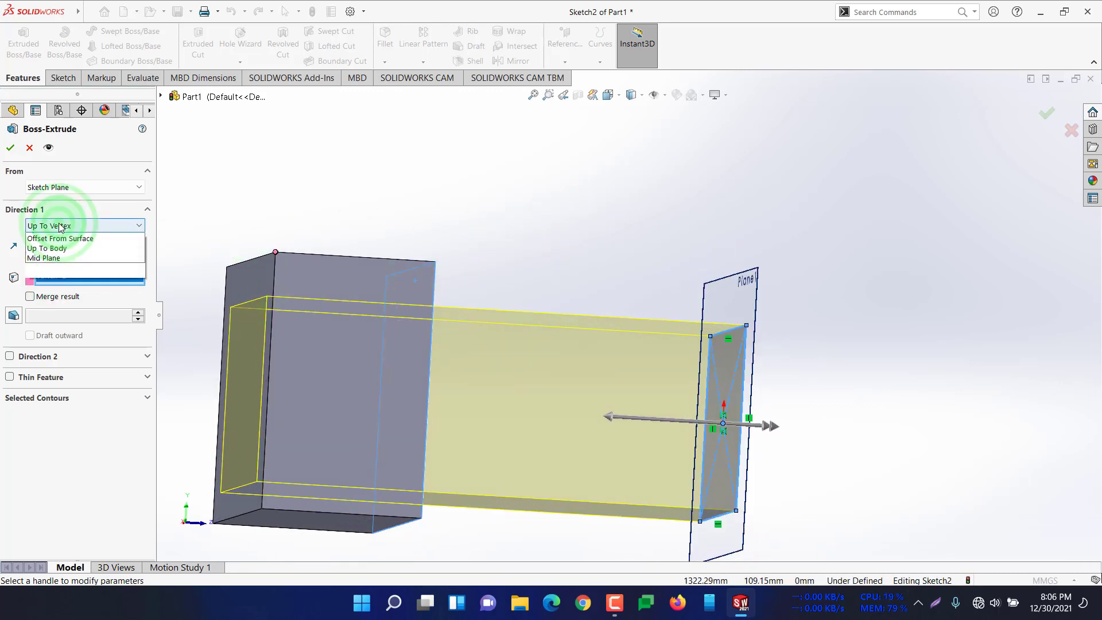
pyautogui.click(60, 277)
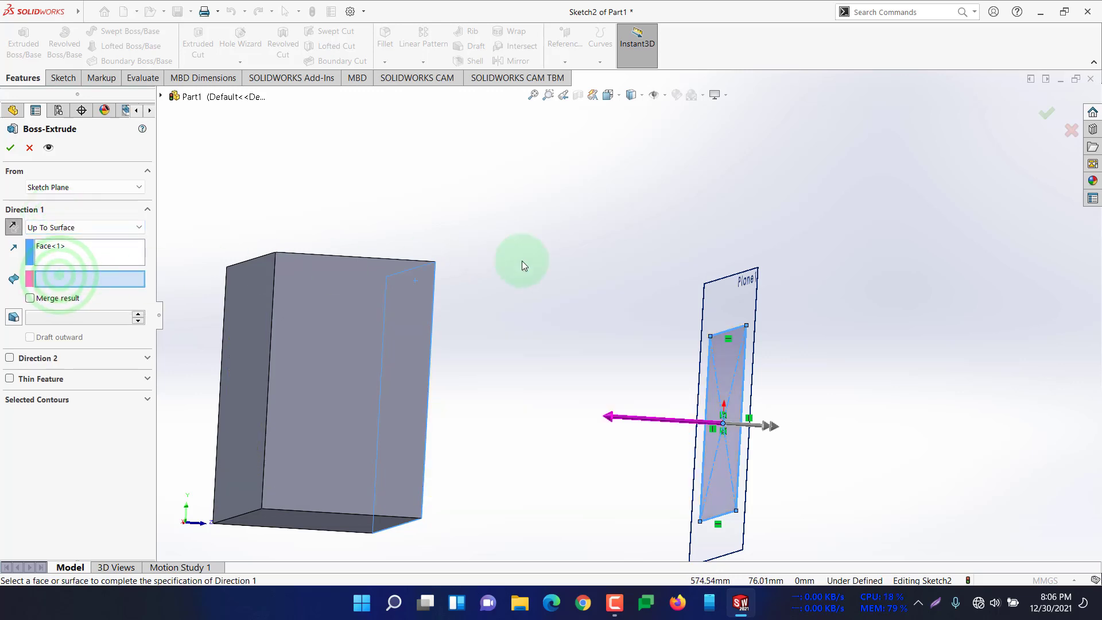
pyautogui.click(240, 325)
pyautogui.moveTo(559, 249); pyautogui.dragTo(544, 266, button='middle')
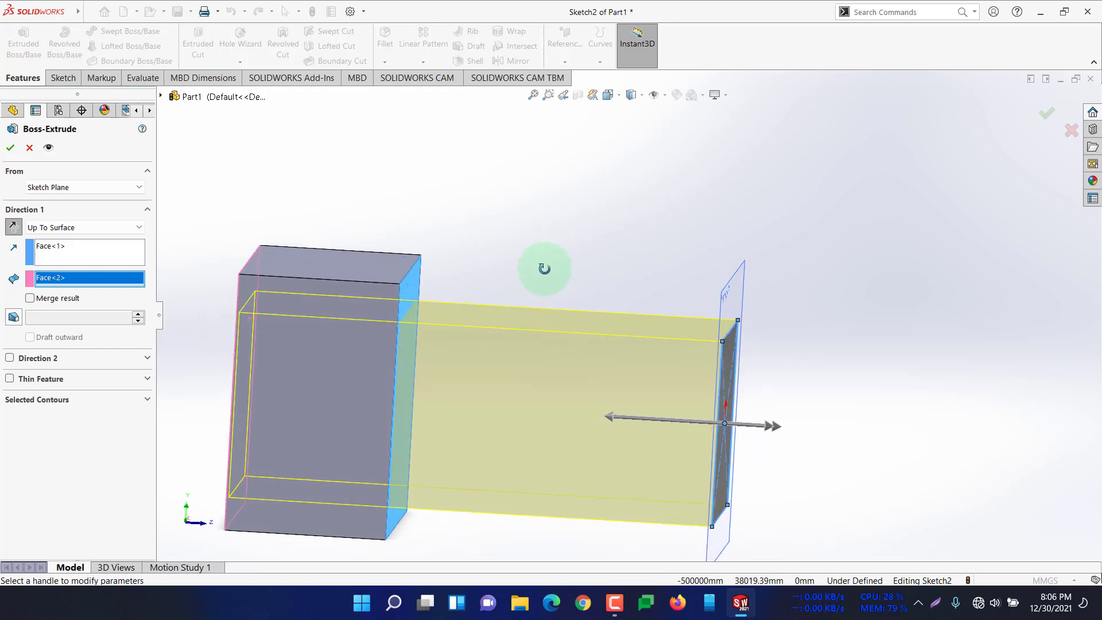
# - Switch the end condition to Offset From Surface and vary the offset from the block's far face, finishing at 31 mm
pyautogui.click(128, 232)
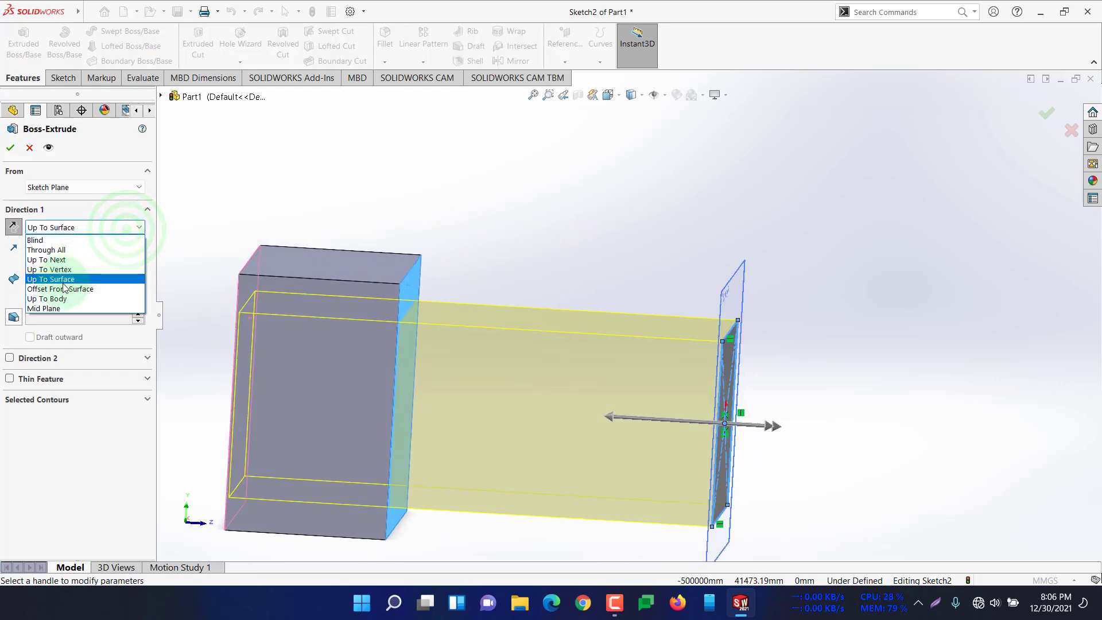
pyautogui.click(106, 289)
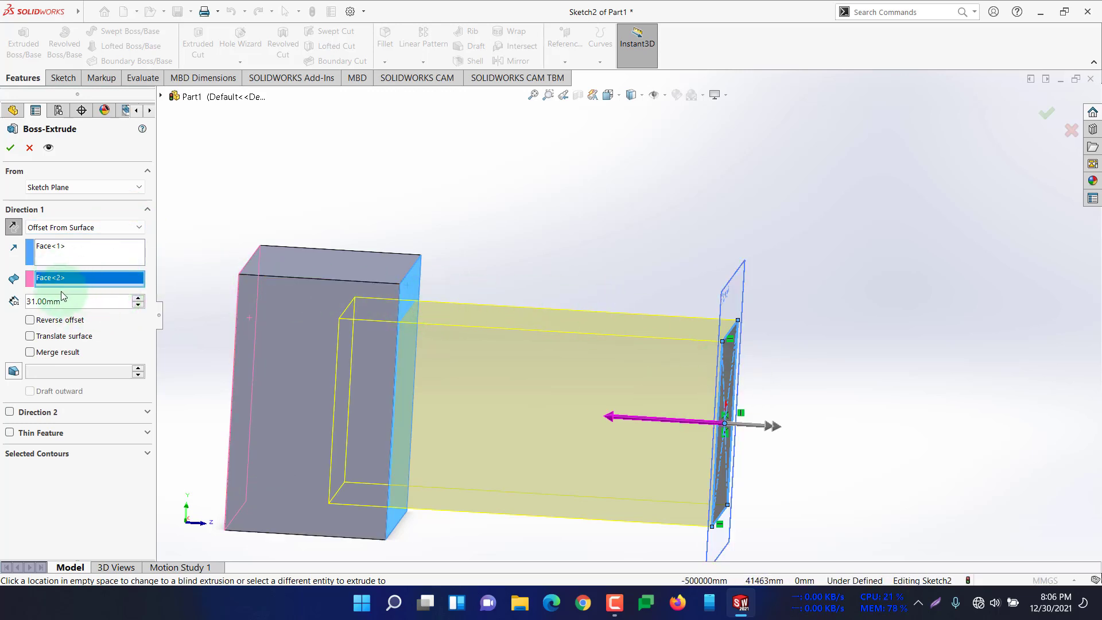
pyautogui.click(137, 306)
pyautogui.click(138, 305)
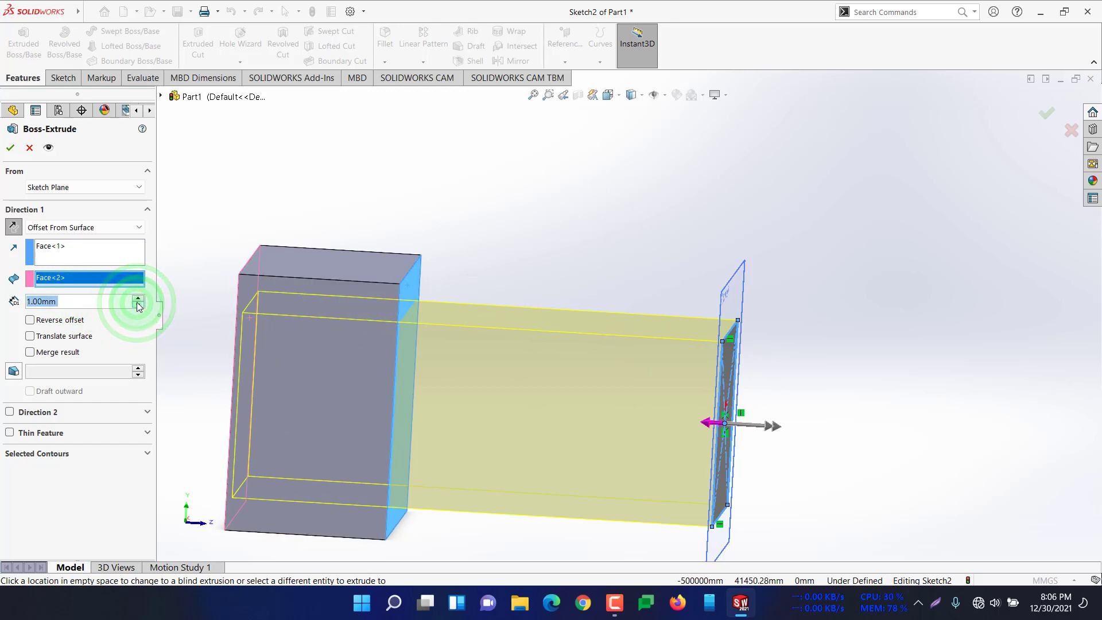
pyautogui.click(138, 298)
pyautogui.click(138, 298)
pyautogui.click(139, 299)
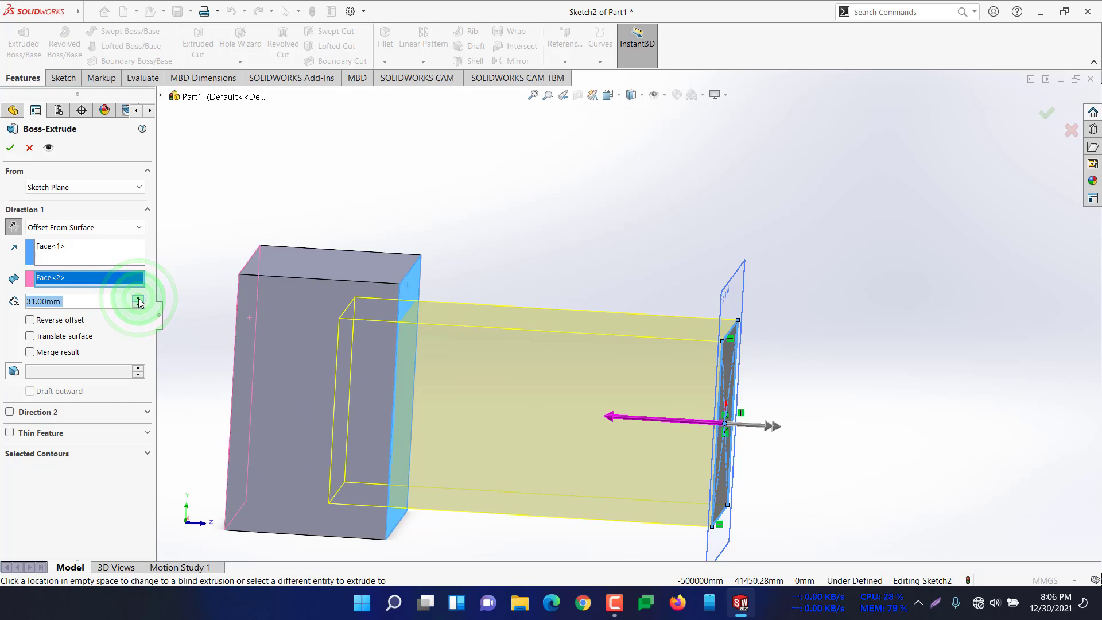
# - Replace the extrusion references, using Plane1 for the direction and the block's near face as the offset surface
pyautogui.moveTo(535, 254); pyautogui.dragTo(416, 307, button='middle')
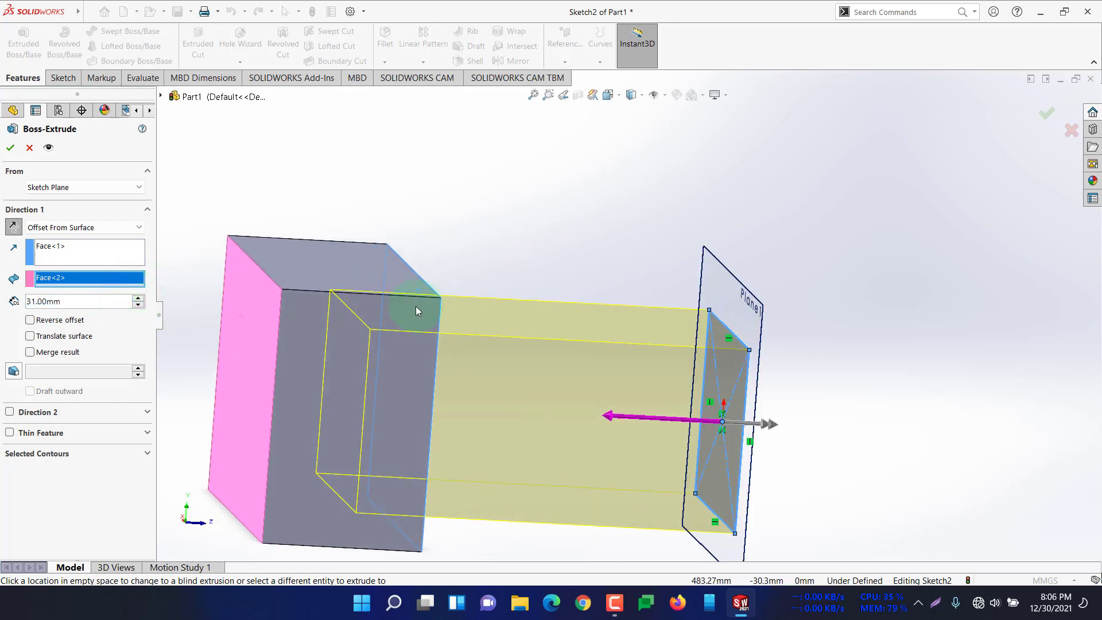
pyautogui.click(264, 338)
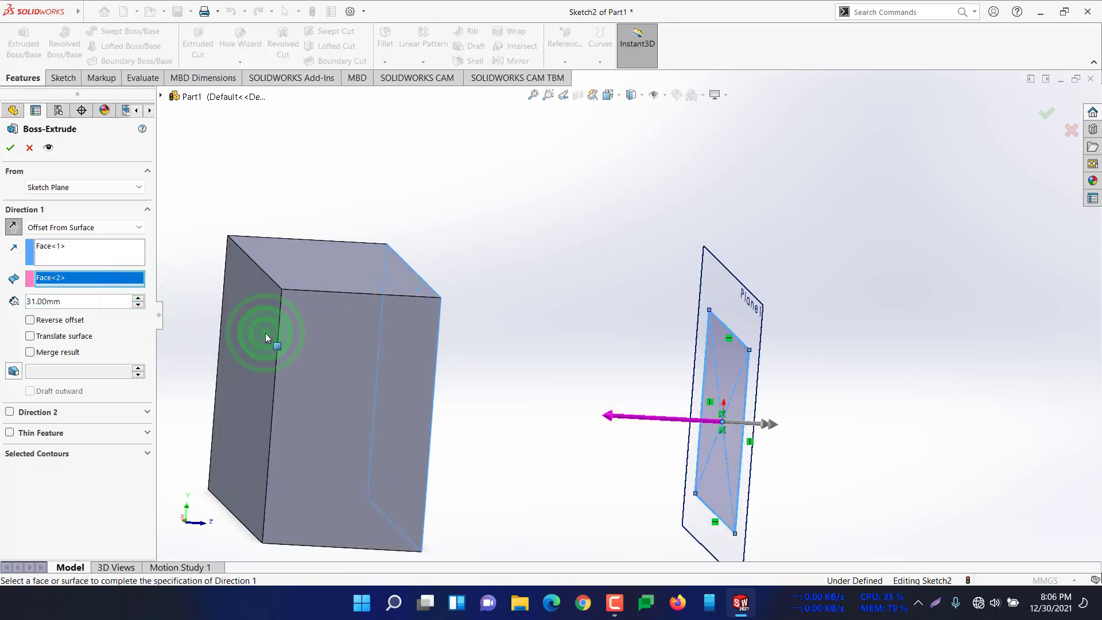
pyautogui.rightClick(50, 250)
pyautogui.click(80, 256)
pyautogui.moveTo(563, 266); pyautogui.dragTo(522, 326, button='middle')
pyautogui.click(422, 369)
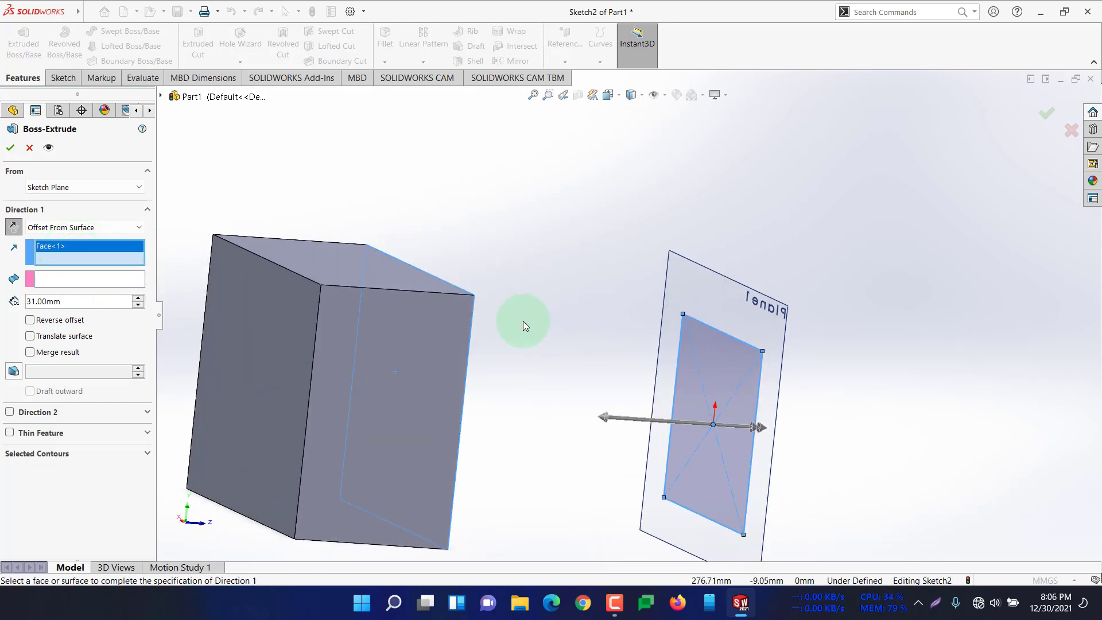
pyautogui.click(285, 356)
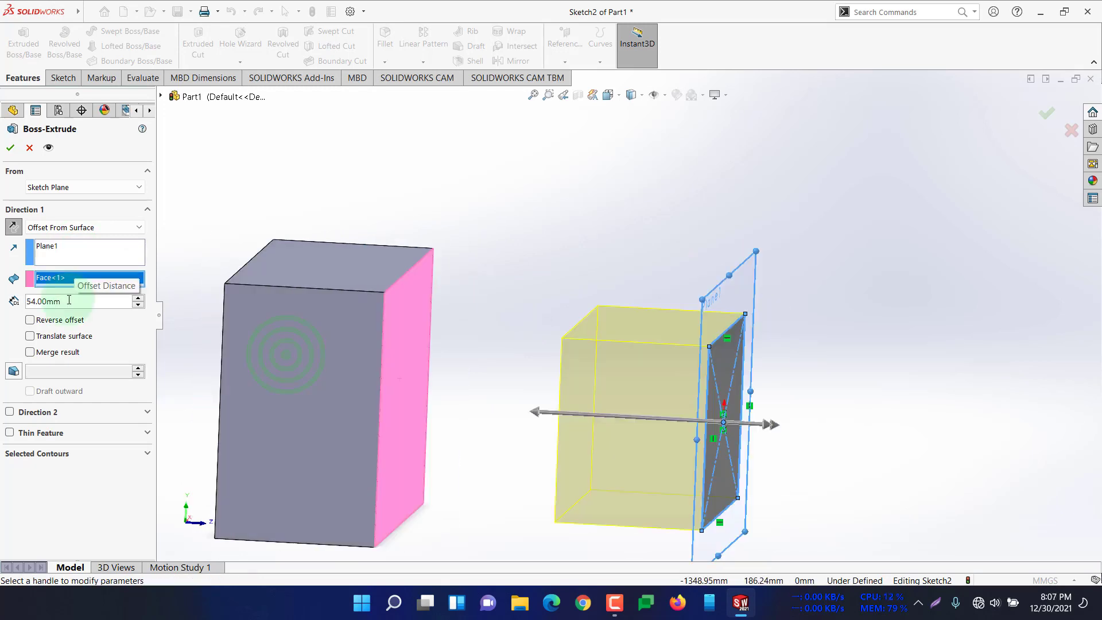
# - Set the offset distance to 10 mm and inspect the gap between the extrusion's end and the block's near face
pyautogui.click(57, 299)
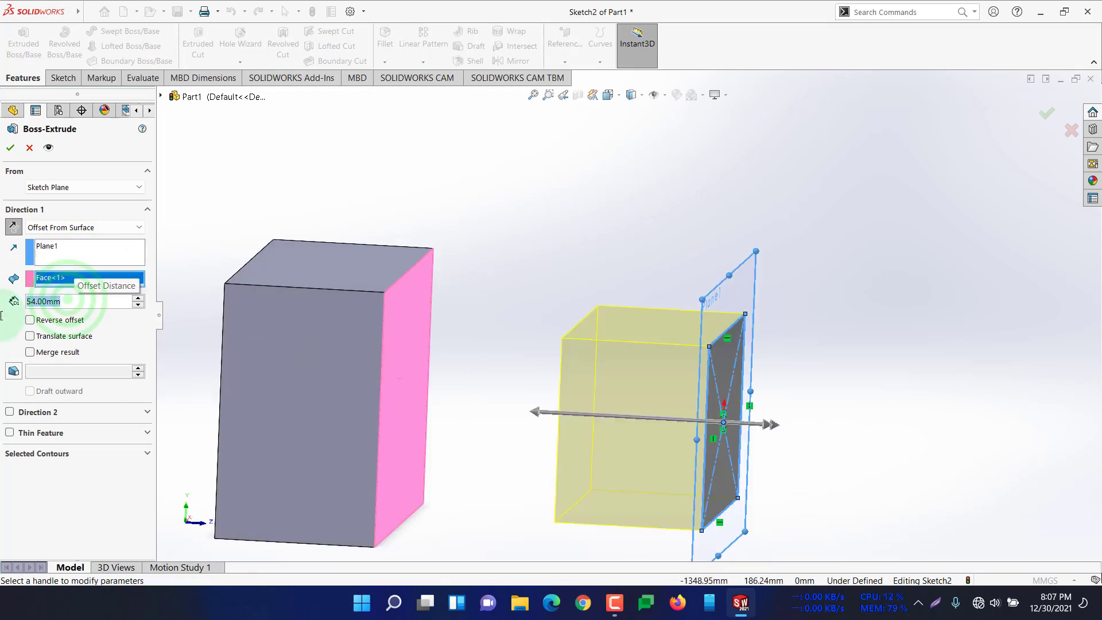
pyautogui.write('10')
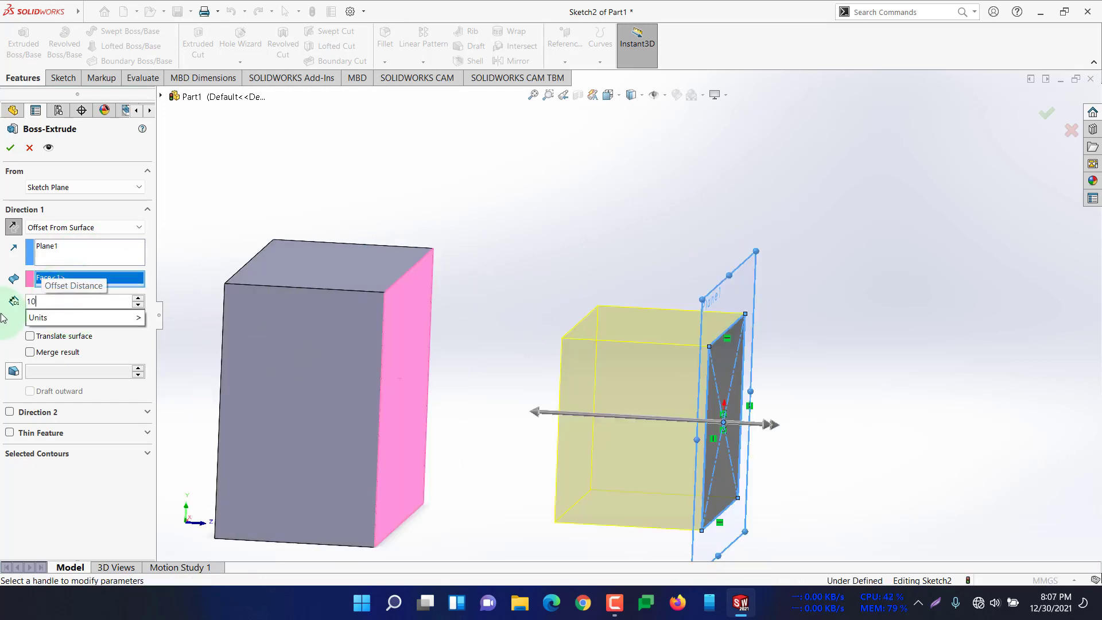
pyautogui.press('Return')
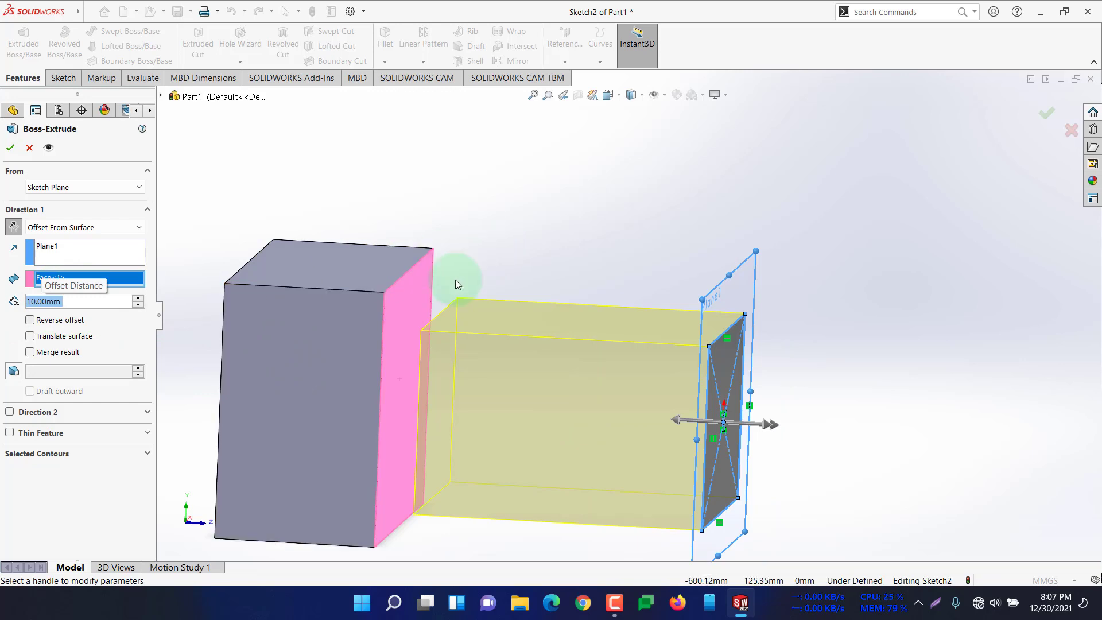
pyautogui.scroll(2, 456, 278)
pyautogui.scroll(-2, 487, 317)
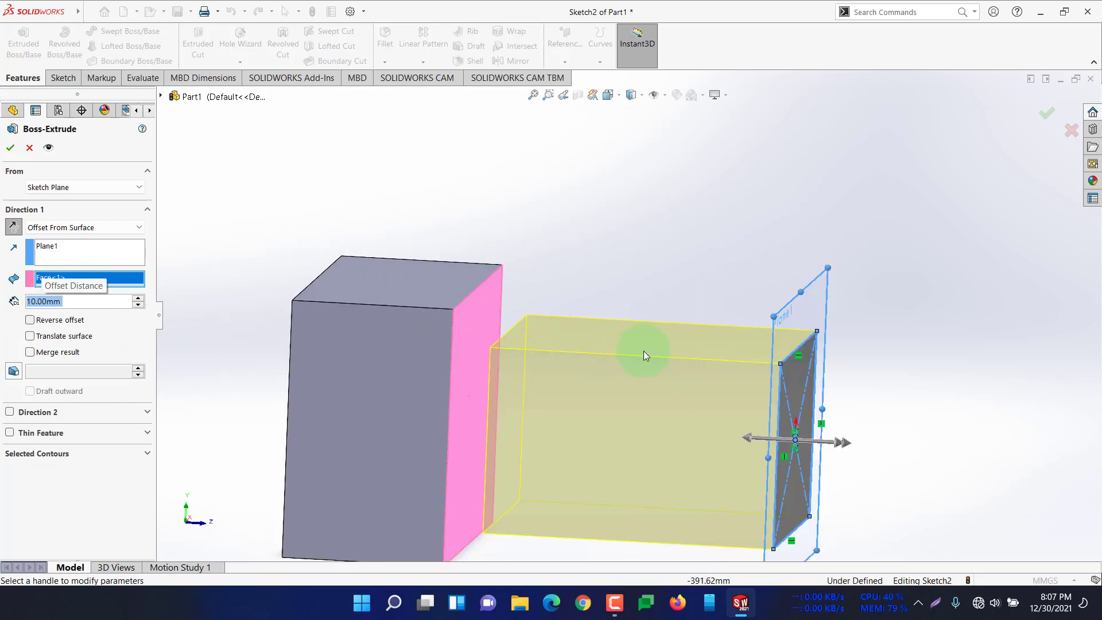
pyautogui.moveTo(901, 391); pyautogui.dragTo(570, 371, button='middle')
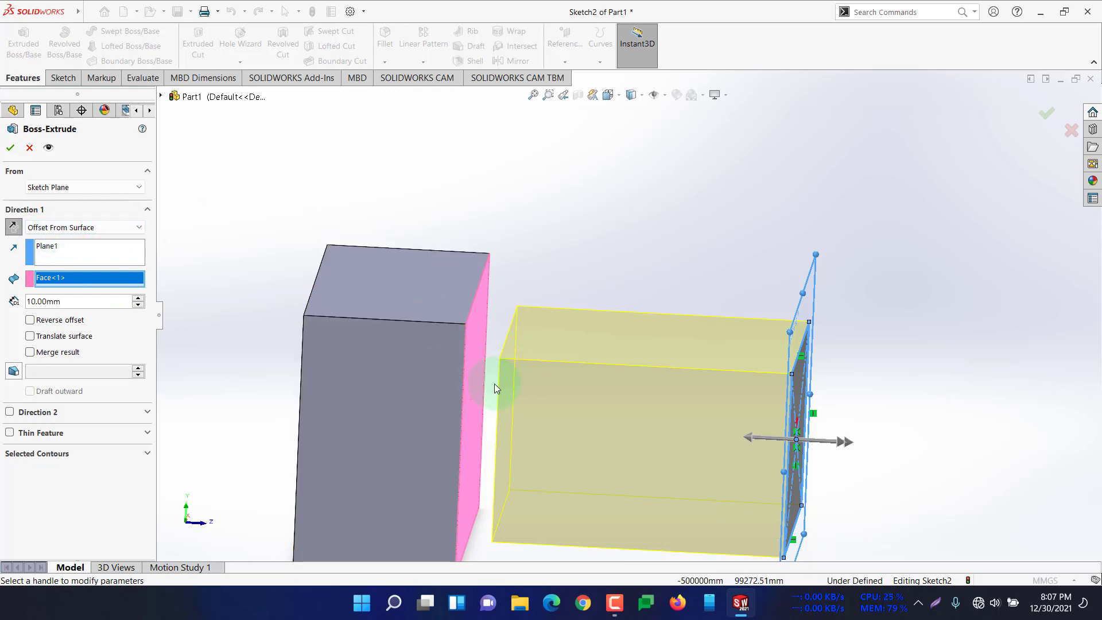
pyautogui.moveTo(643, 269)
pyautogui.mouseDown(button='middle')
pyautogui.moveTo(652, 253)
pyautogui.moveTo(500, 353)
pyautogui.mouseUp(button='middle')
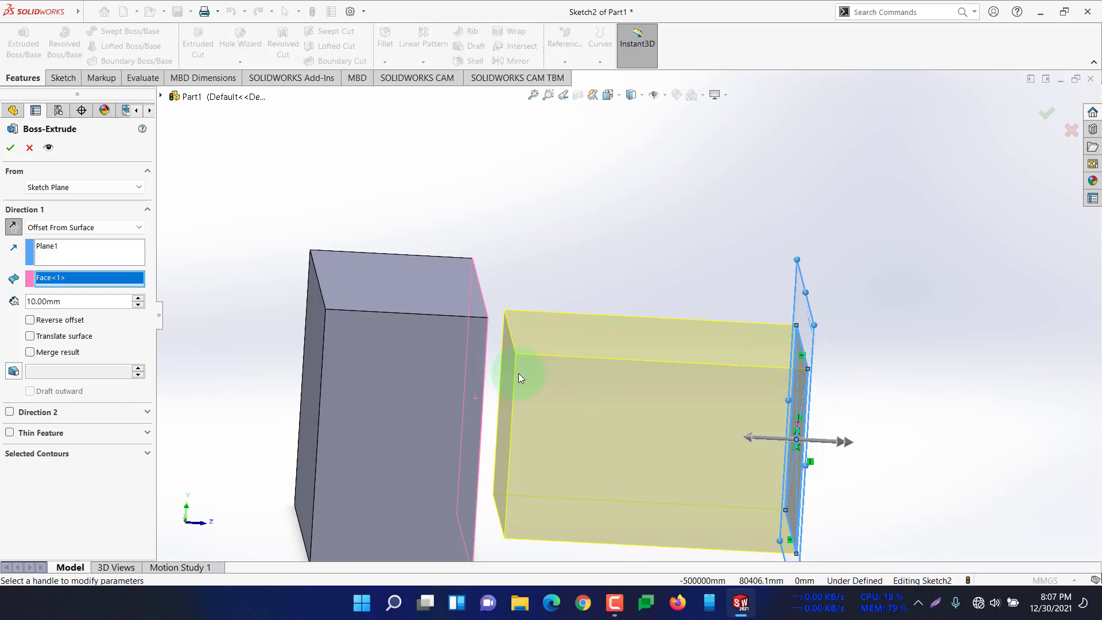
pyautogui.moveTo(652, 253)
pyautogui.mouseDown(button='middle')
pyautogui.moveTo(642, 248)
pyautogui.moveTo(631, 271)
pyautogui.mouseUp(button='middle')
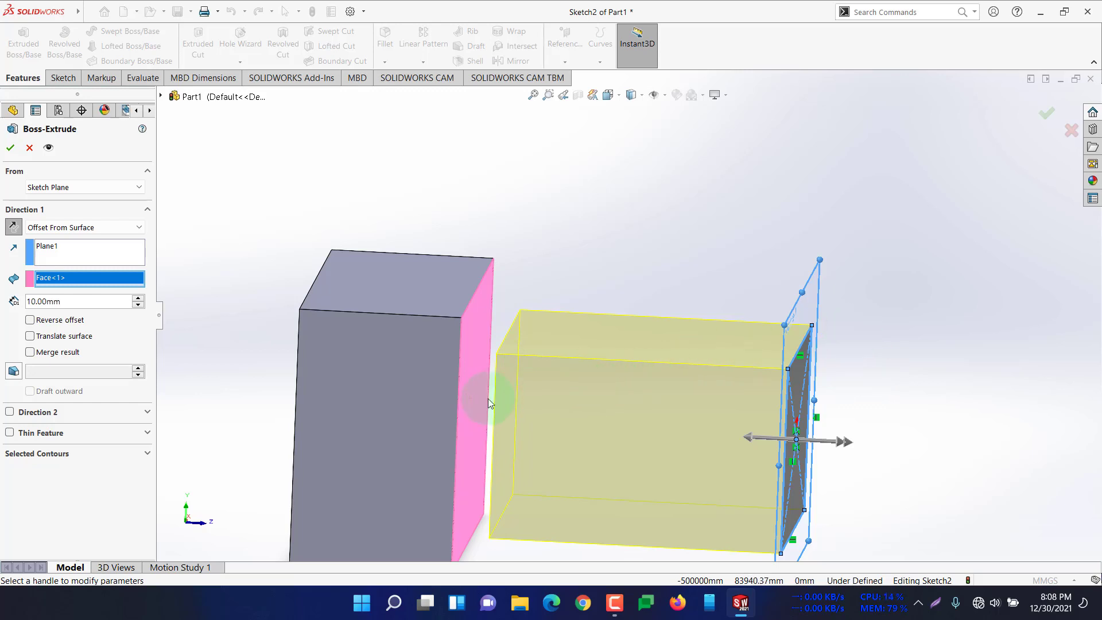
# - Try the Reverse offset option, turn it off again, and try the Translate surface option
pyautogui.click(49, 324)
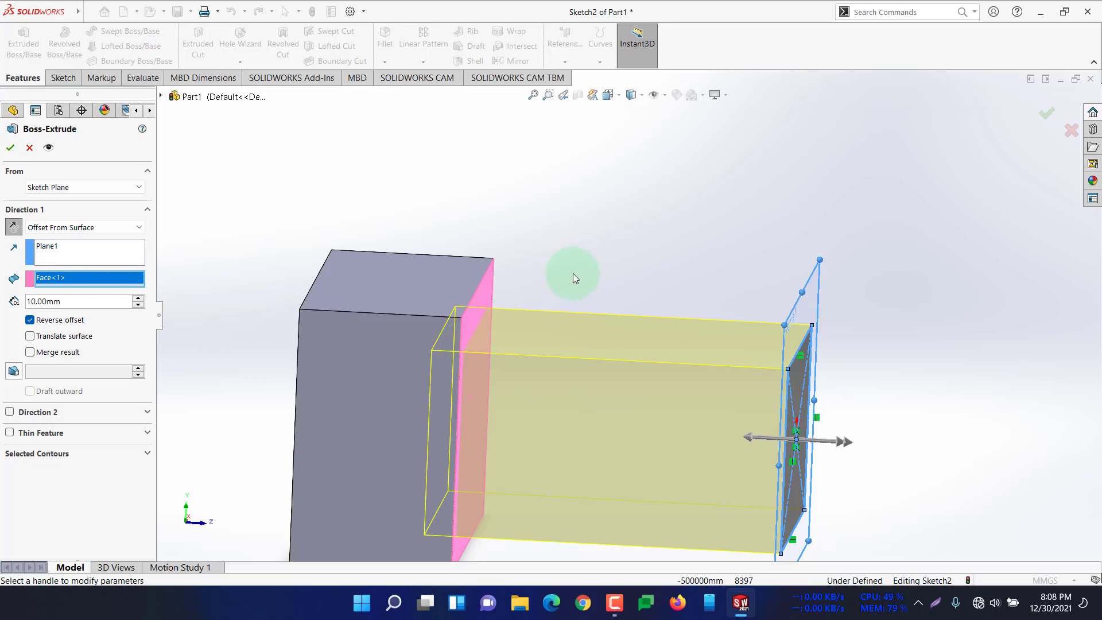
pyautogui.scroll(-2, 580, 267)
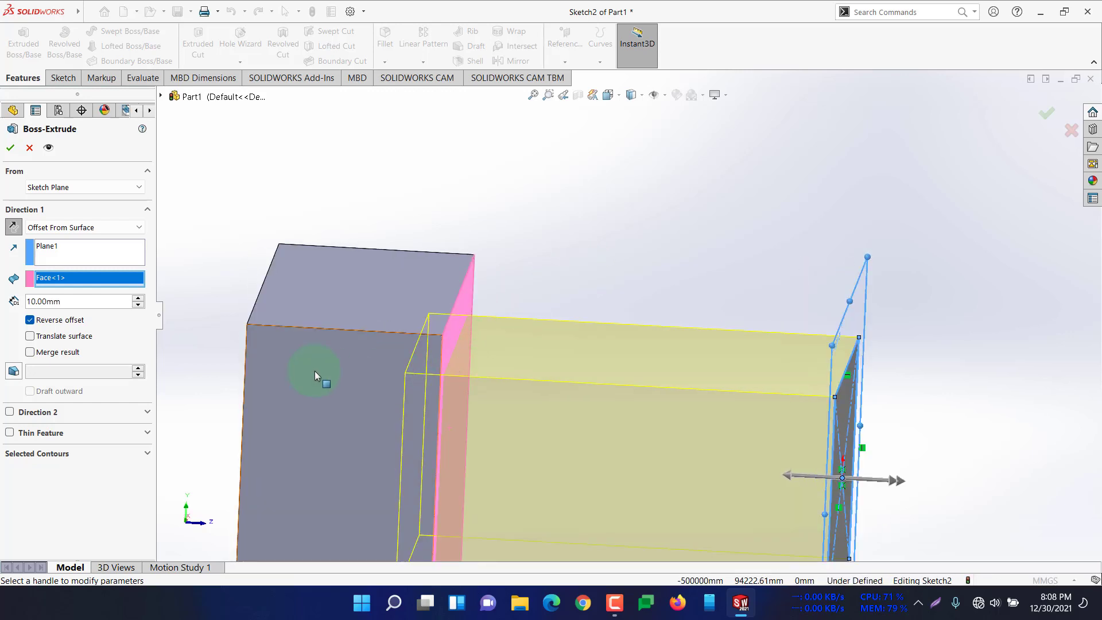
pyautogui.click(30, 319)
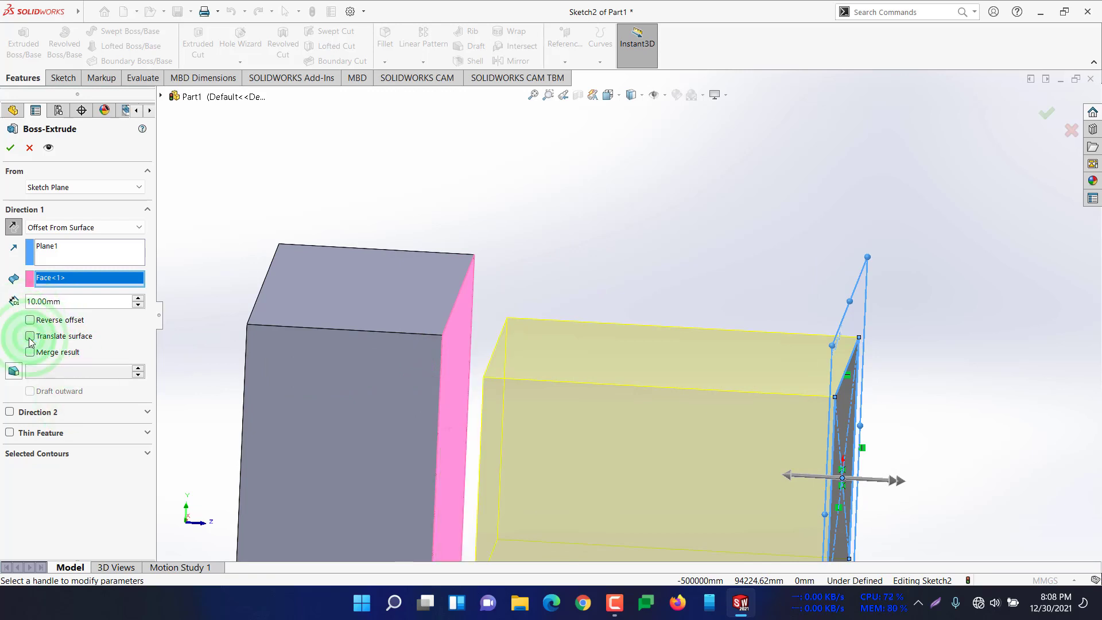
pyautogui.click(30, 337)
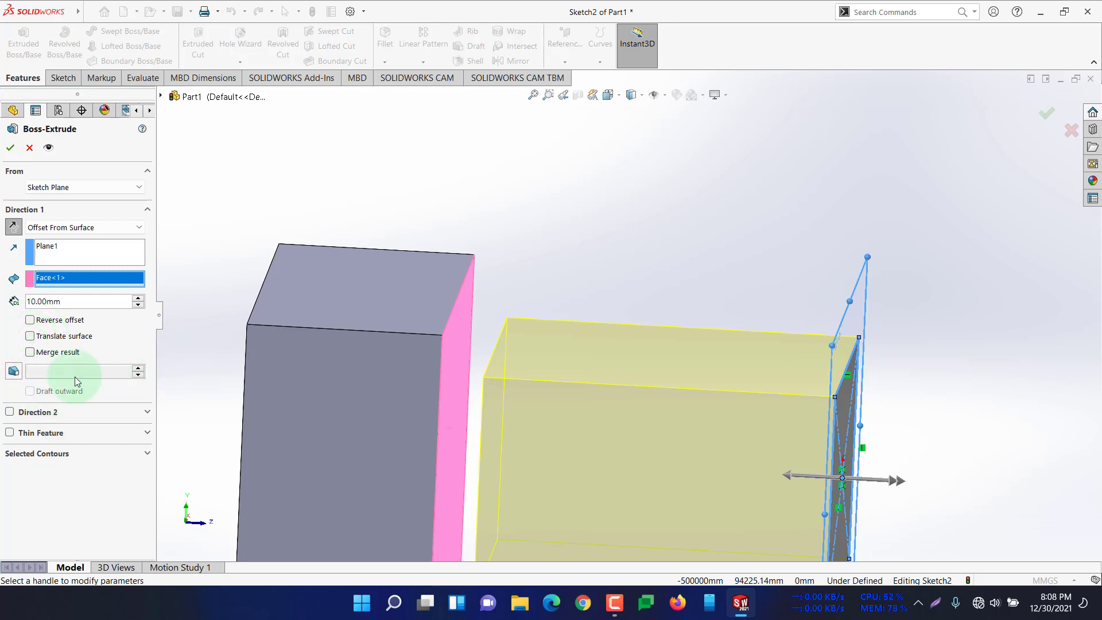
# - Remove both the offset surface and the direction reference from the extrusion, keeping Offset From Surface as the end condition
pyautogui.click(64, 227)
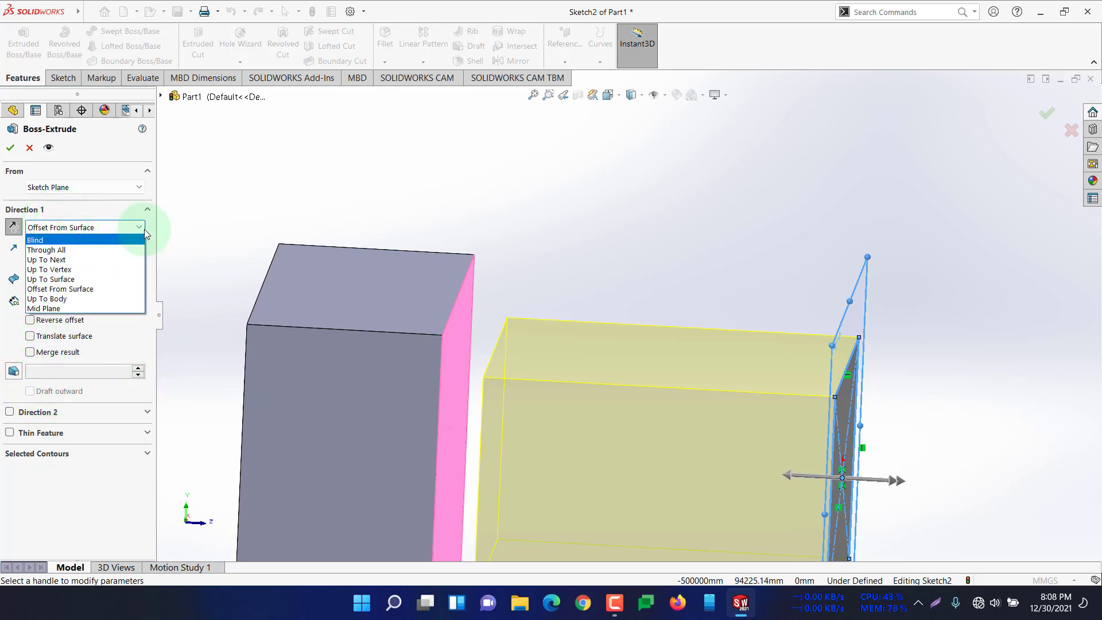
pyautogui.click(136, 213)
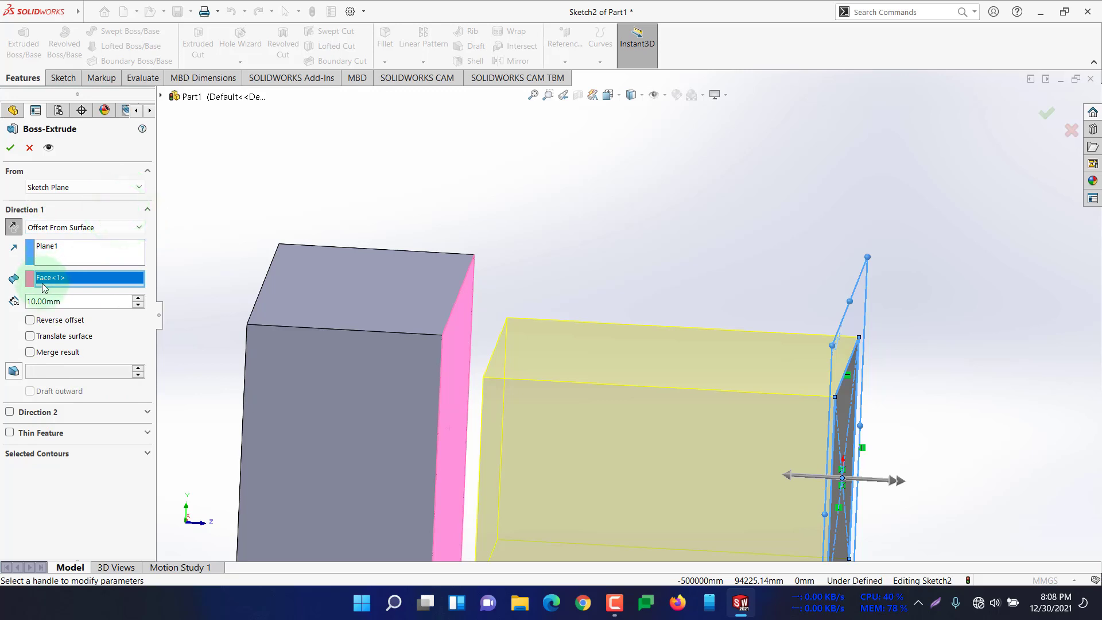
pyautogui.rightClick(46, 281)
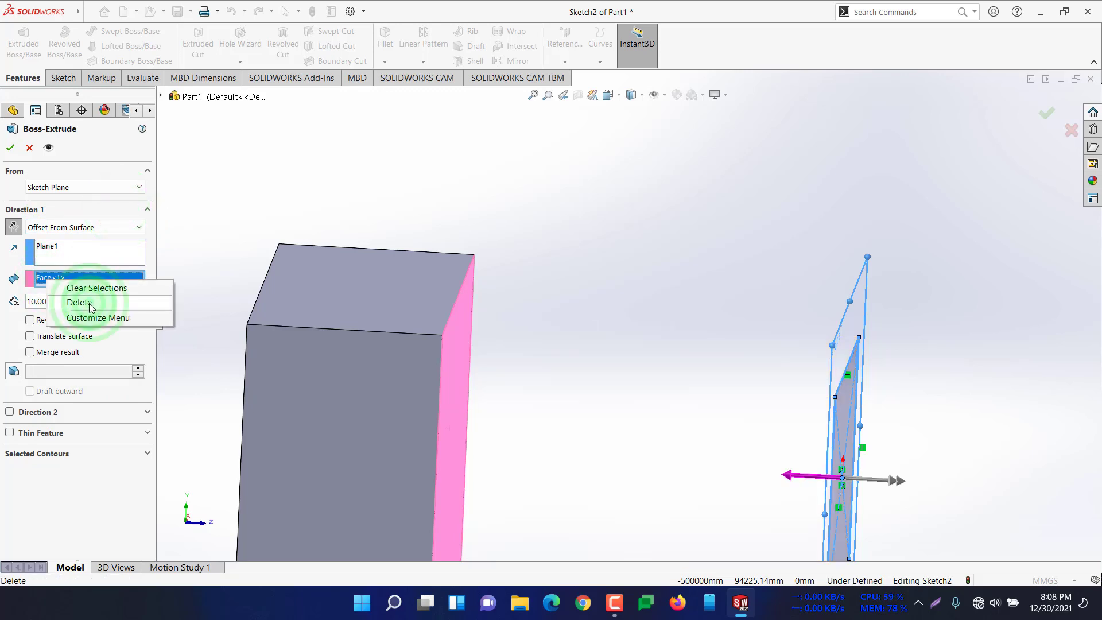
pyautogui.click(87, 302)
pyautogui.rightClick(51, 254)
pyautogui.click(81, 272)
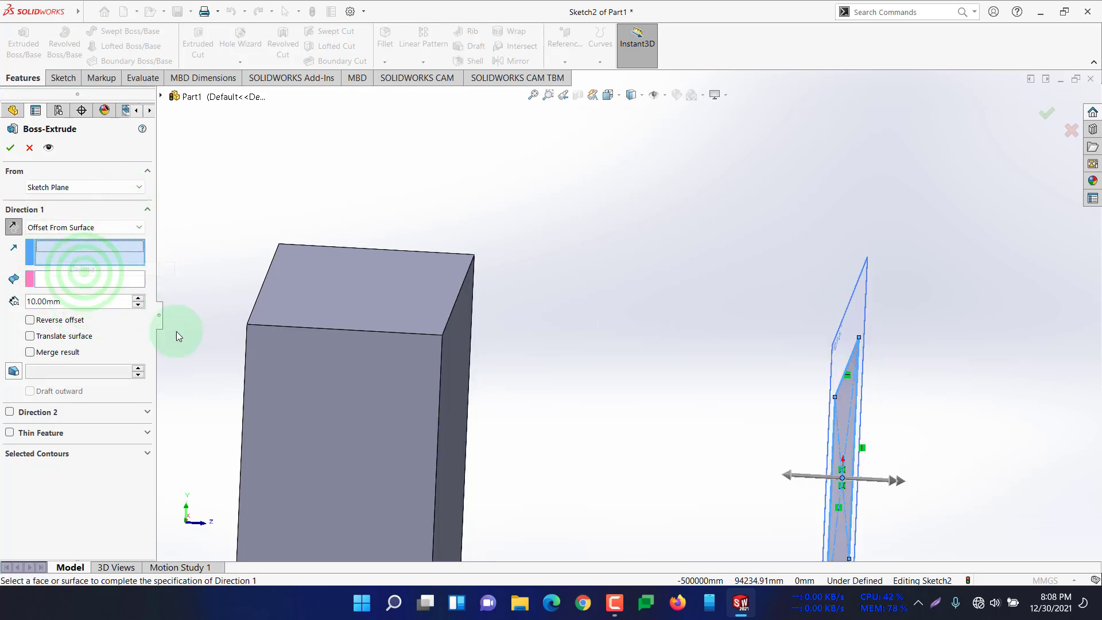
# - Change the extrusion's end condition to Up To Body and pick the block as the target body
pyautogui.click(60, 229)
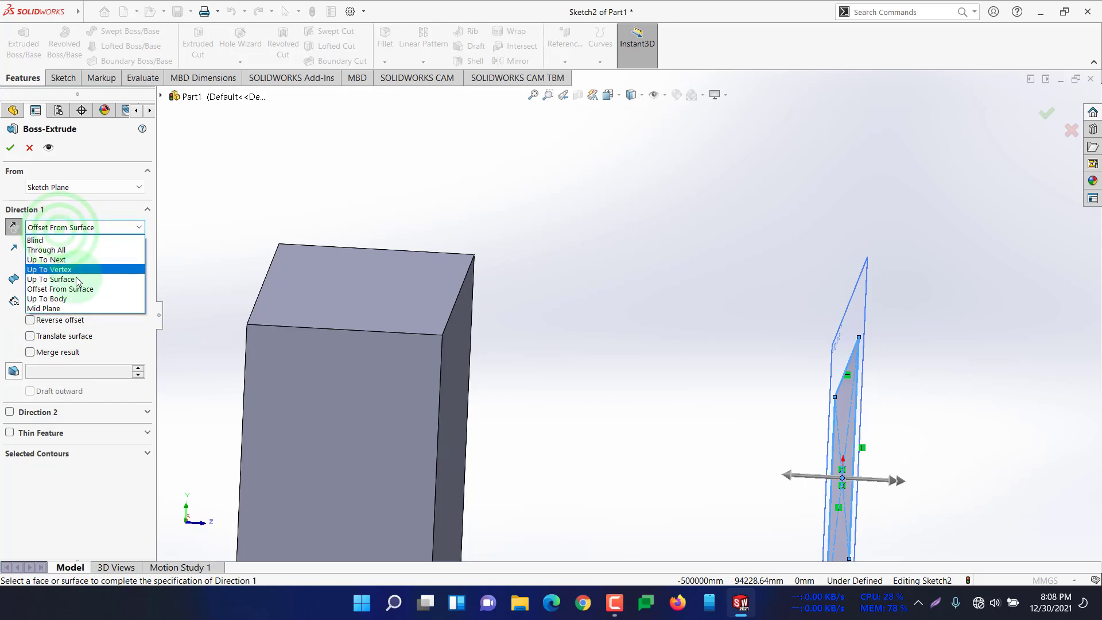
pyautogui.click(77, 290)
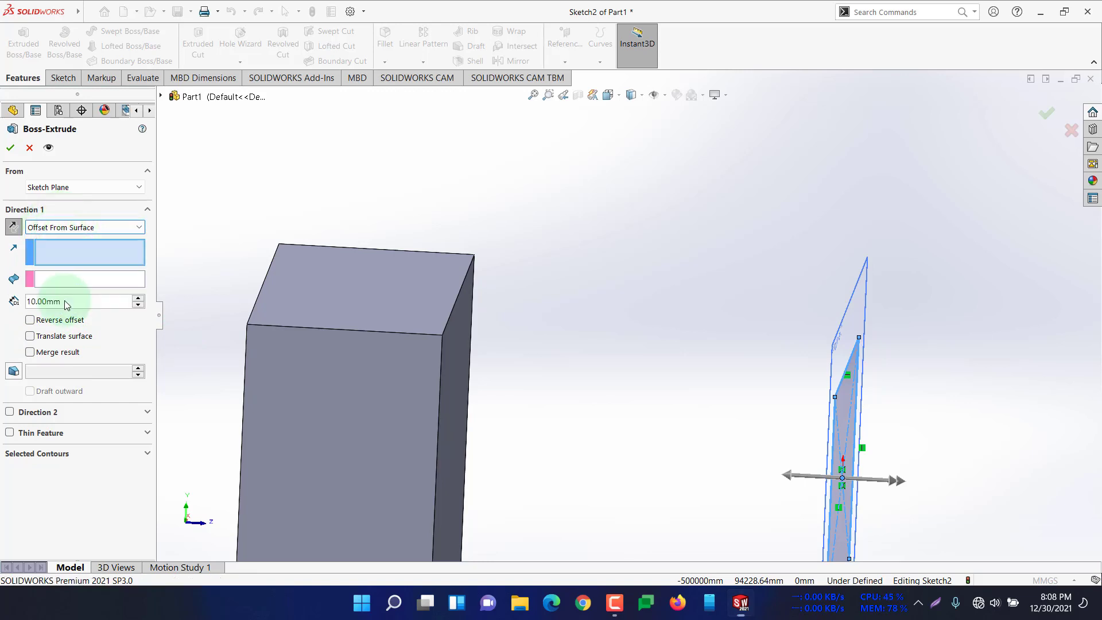
pyautogui.click(71, 229)
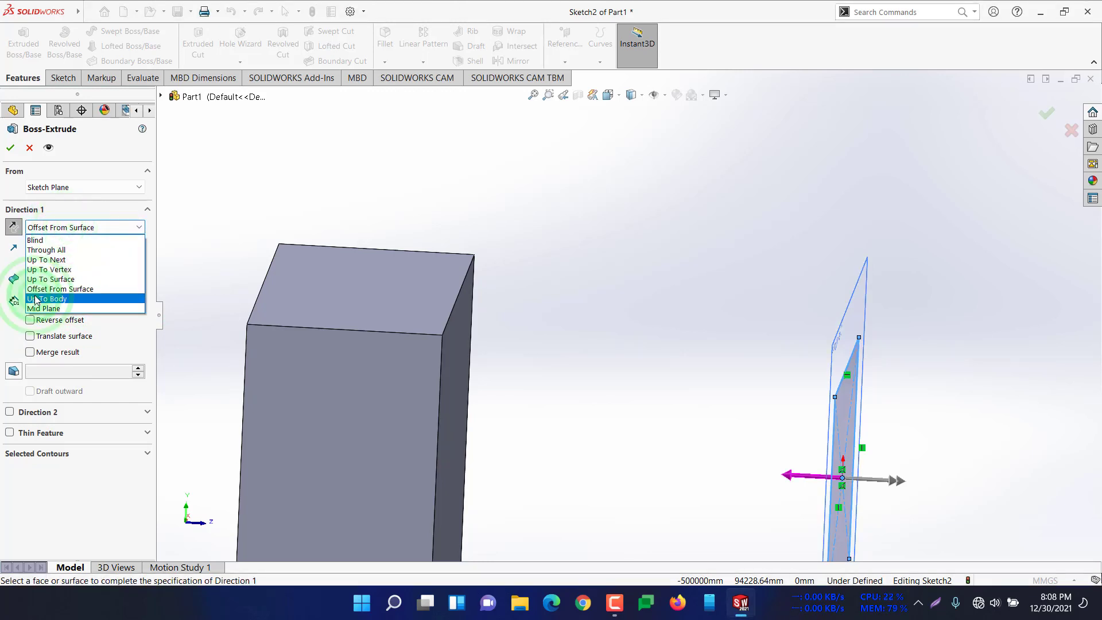
pyautogui.click(36, 298)
pyautogui.scroll(2, 516, 373)
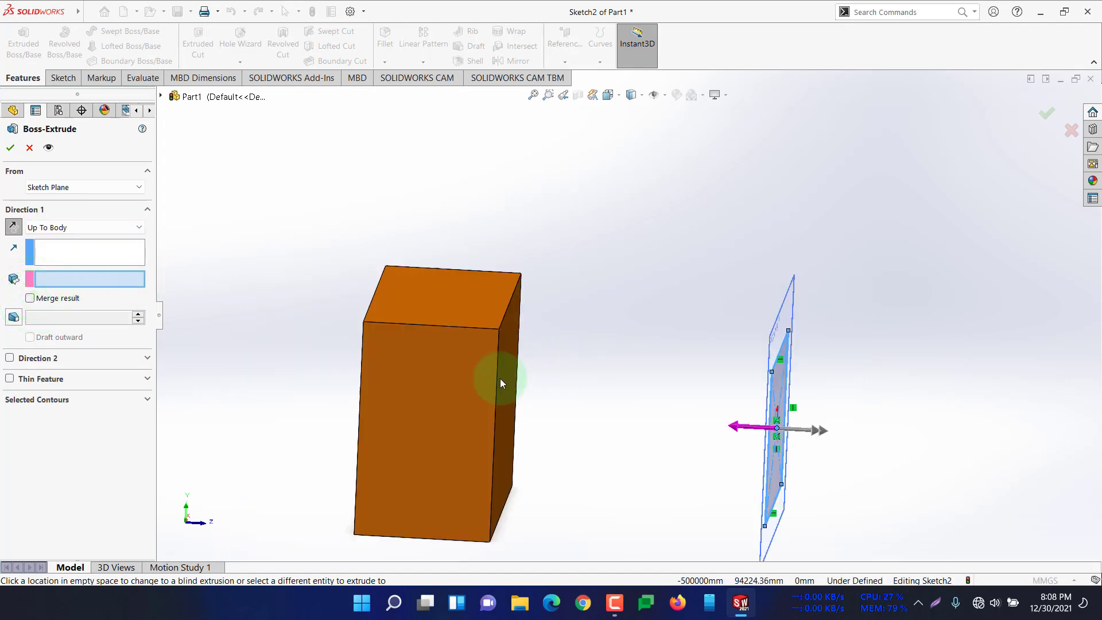
pyautogui.scroll(-2, 537, 420)
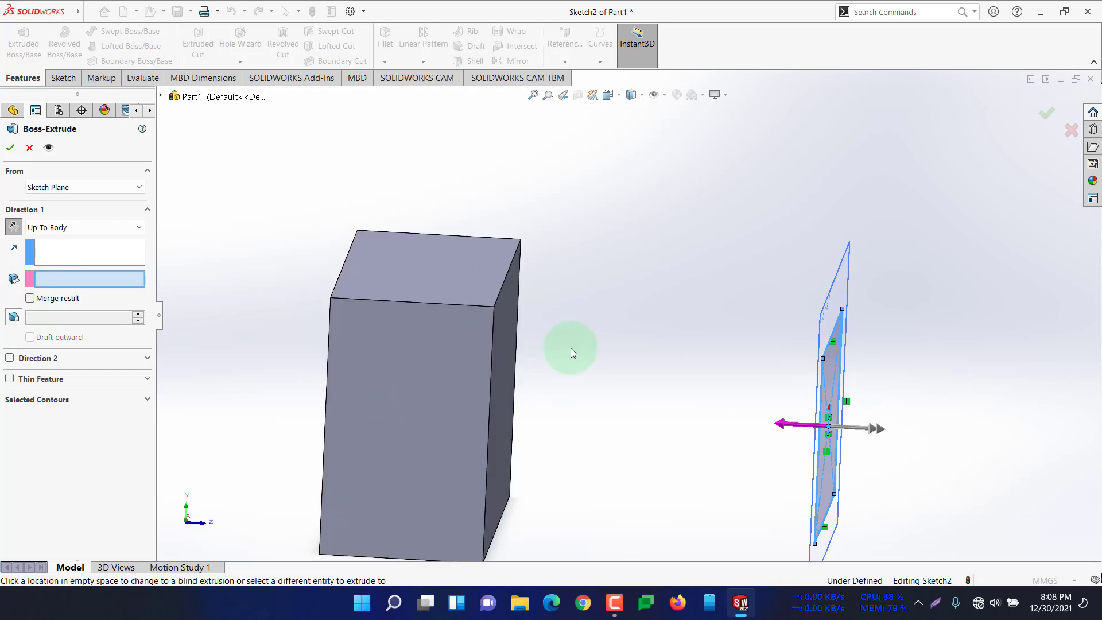
pyautogui.moveTo(573, 350); pyautogui.dragTo(679, 249, button='middle')
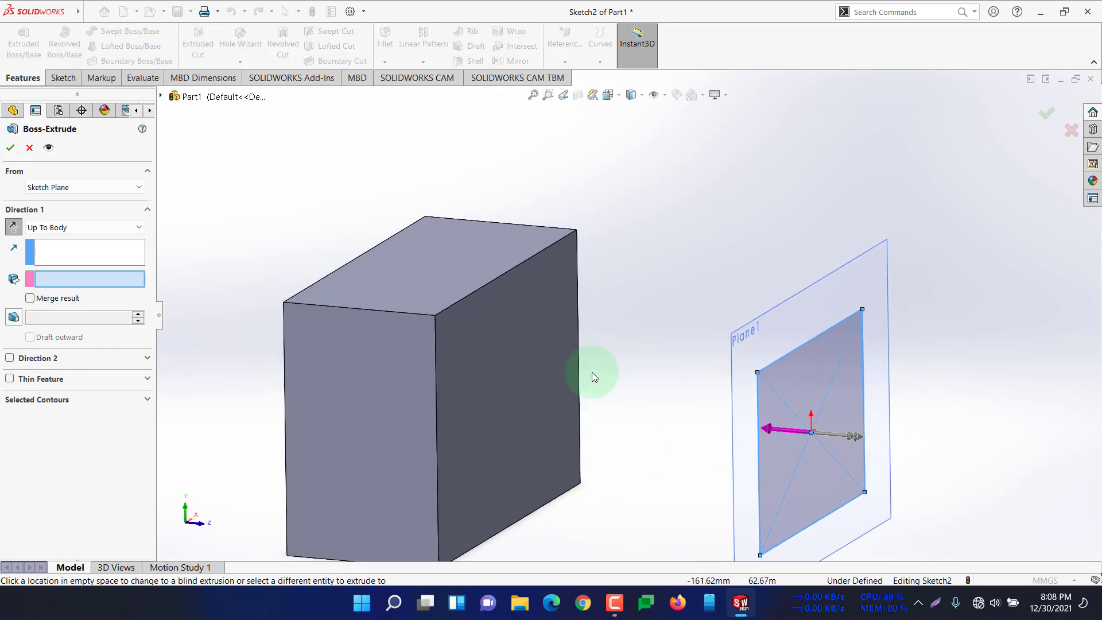
pyautogui.click(488, 384)
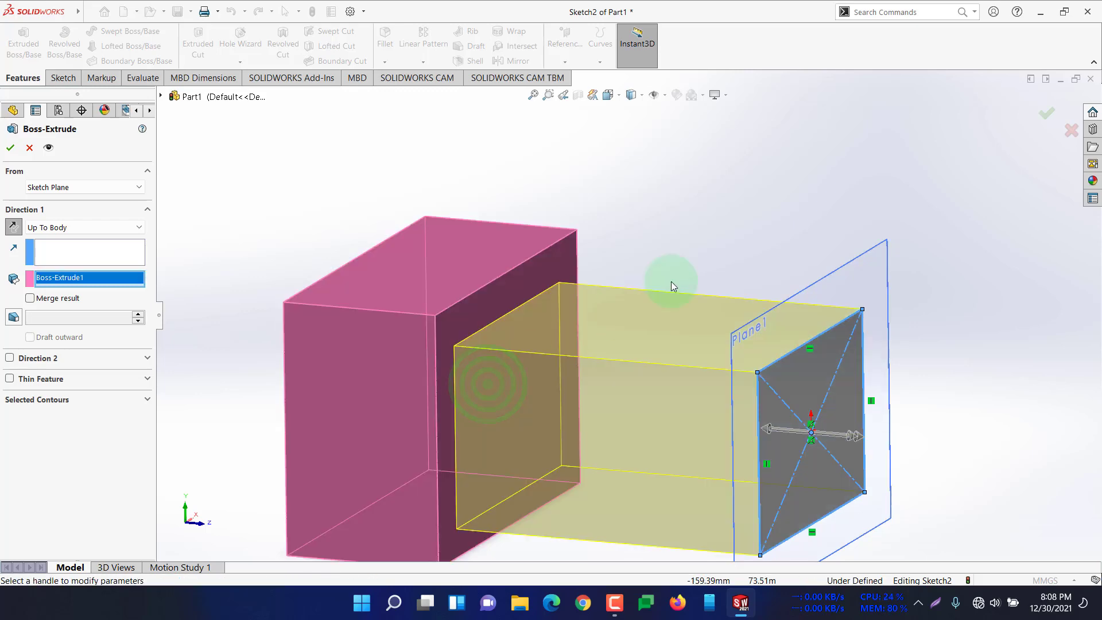
# - Clear the block as the target body, re-pick it by another face, and deselect it again
pyautogui.moveTo(670, 281); pyautogui.dragTo(809, 358, button='middle')
pyautogui.click(428, 368)
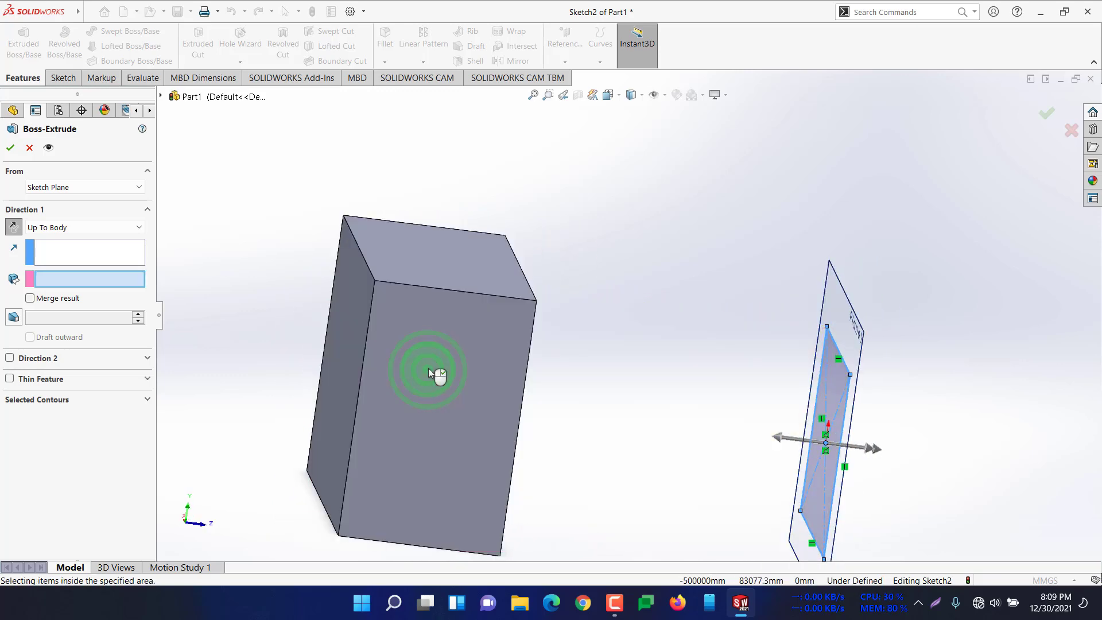
pyautogui.click(342, 359)
pyautogui.click(422, 259)
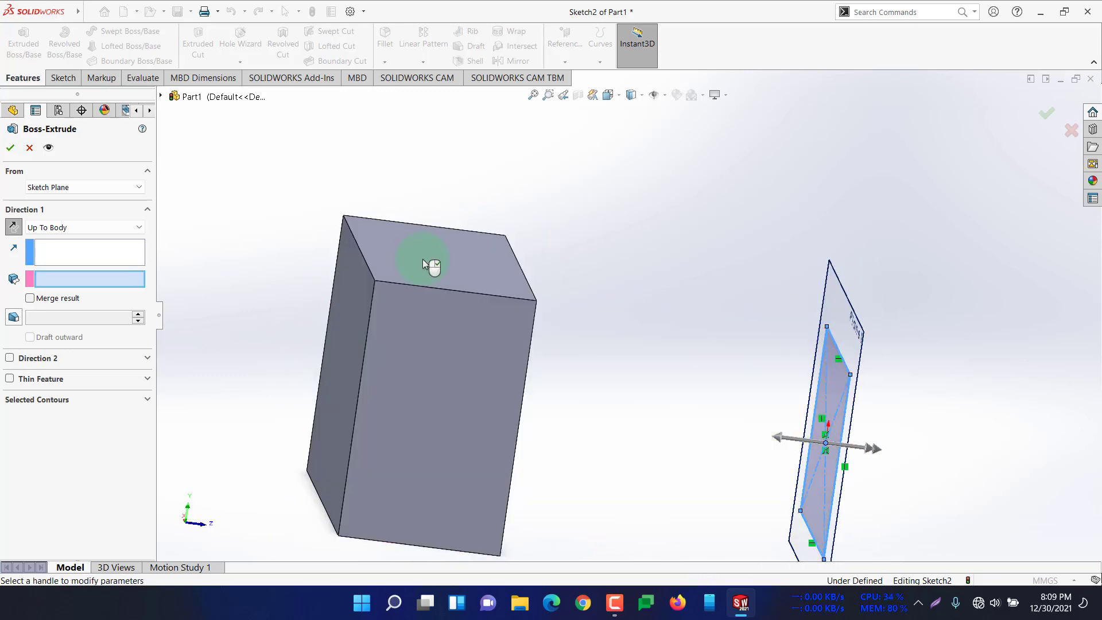
pyautogui.moveTo(634, 250); pyautogui.dragTo(596, 266, button='middle')
pyautogui.scroll(5, 594, 266)
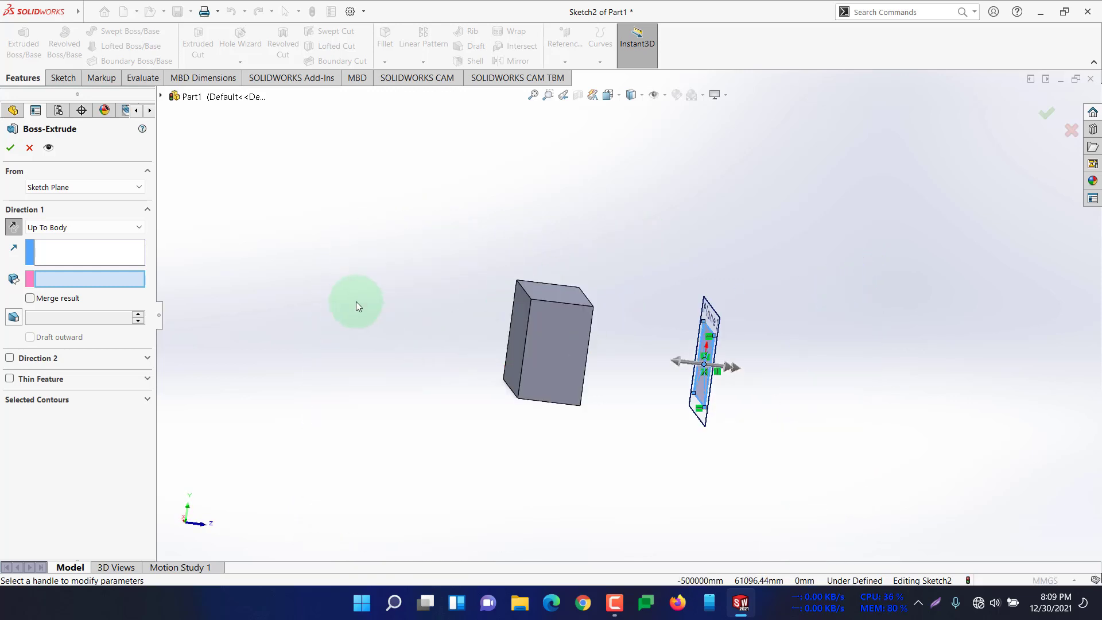
# - Pull the extrusion's end through and beyond the block to a Blind depth of 261 mm
pyautogui.moveTo(327, 275); pyautogui.dragTo(436, 401)
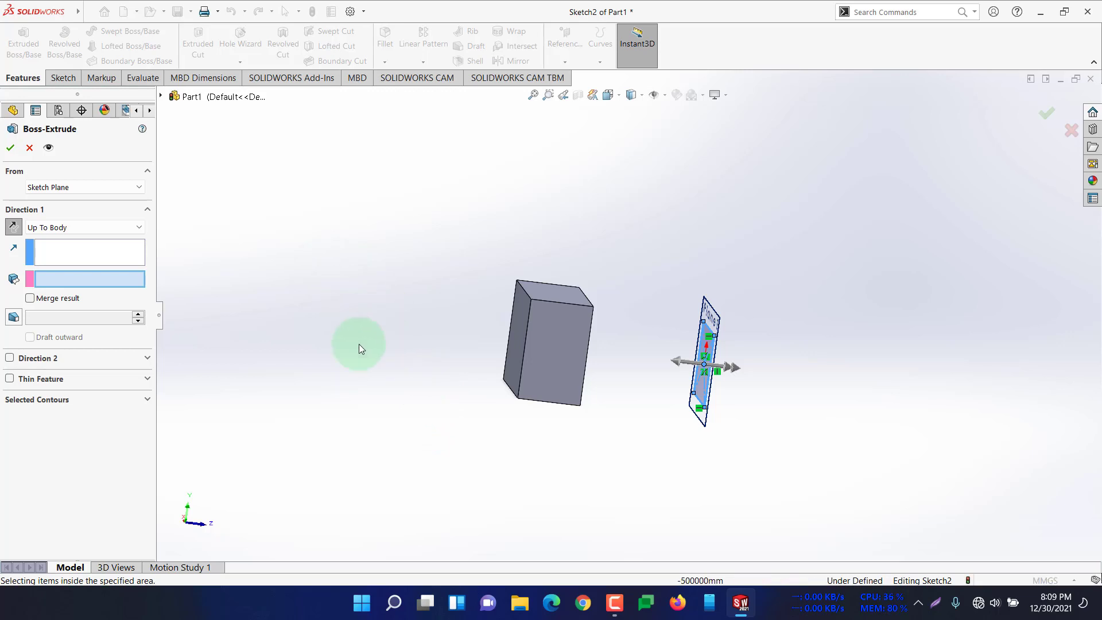
pyautogui.click(373, 338)
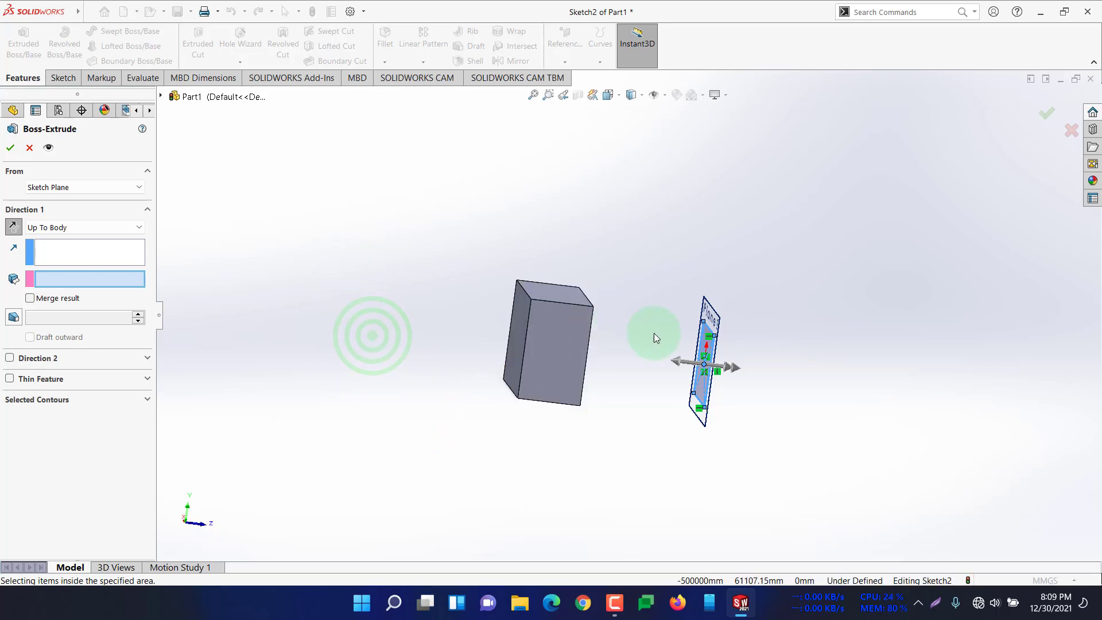
pyautogui.click(677, 362)
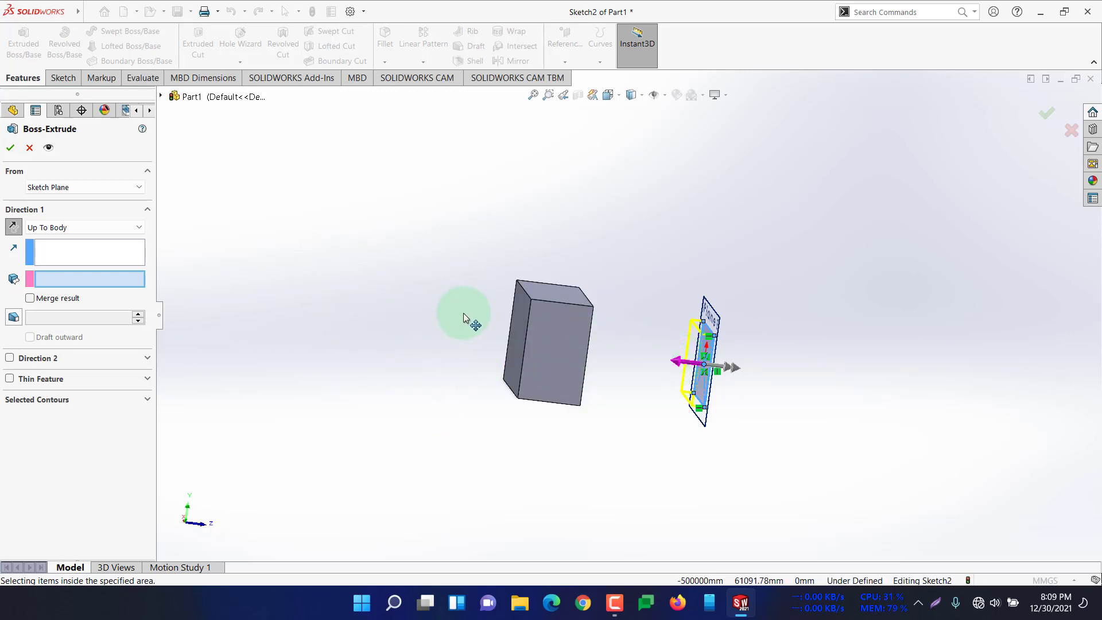
pyautogui.moveTo(664, 358); pyautogui.dragTo(410, 371)
pyautogui.click(409, 371)
pyautogui.click(337, 316)
pyautogui.moveTo(316, 282); pyautogui.dragTo(380, 395)
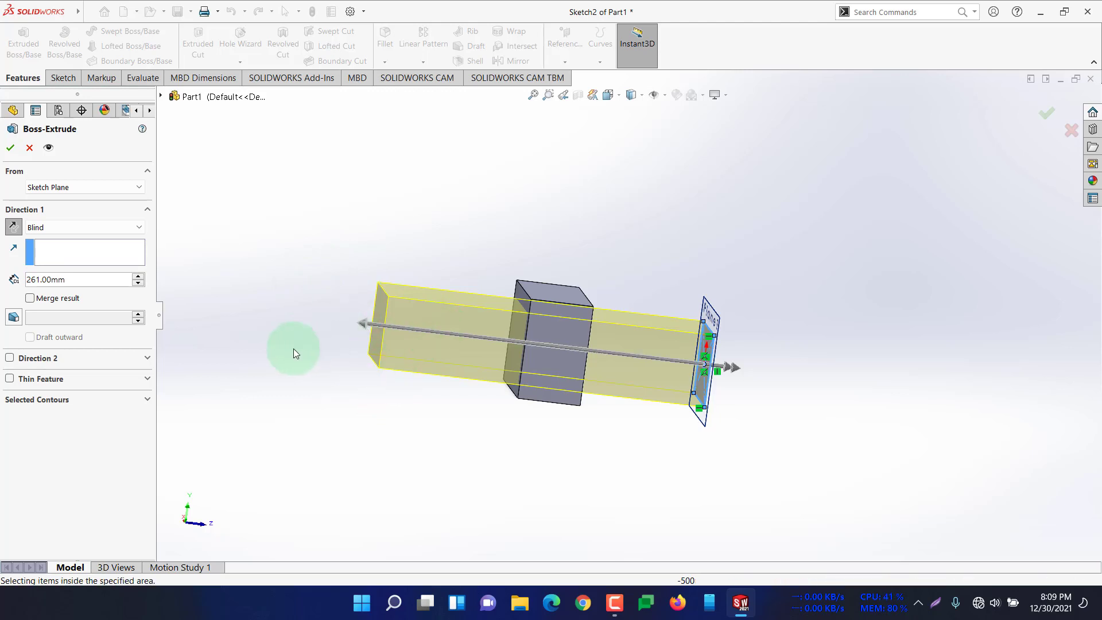
# - Switch the end condition to Mid Plane and examine how the extrusion extends on both sides of the sketch plane
pyautogui.click(72, 225)
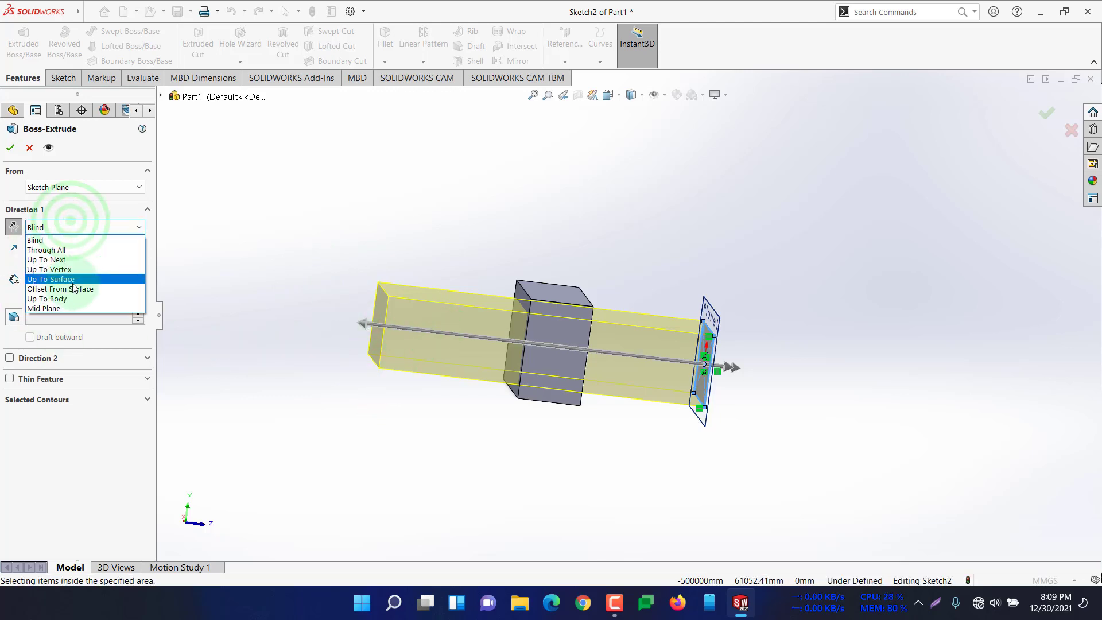
pyautogui.click(71, 307)
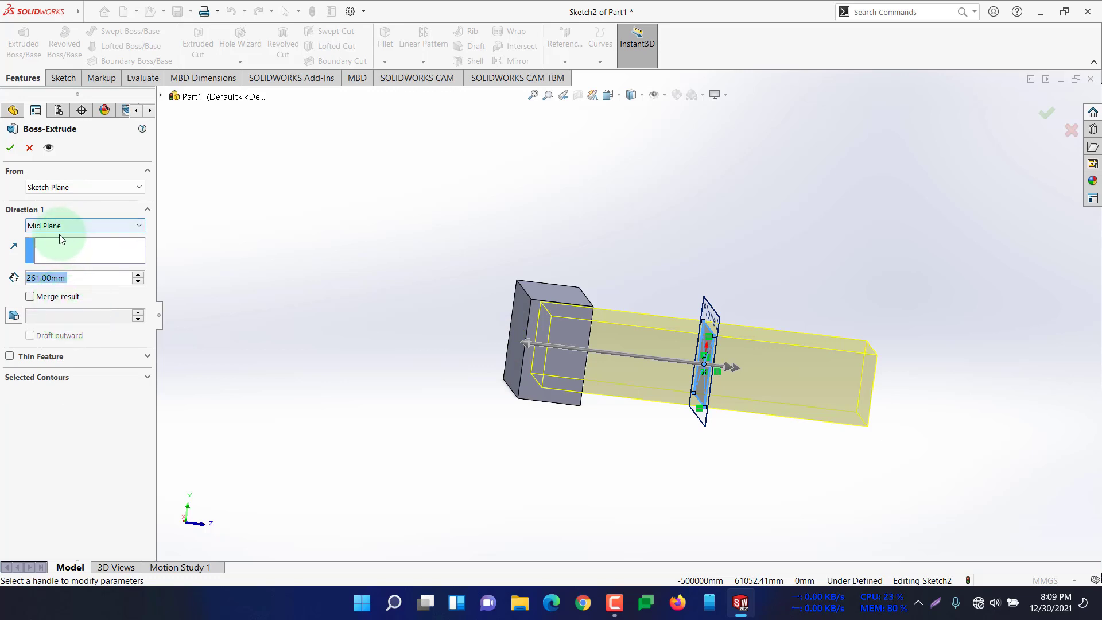
pyautogui.scroll(3, 467, 389)
pyautogui.moveTo(773, 422)
pyautogui.mouseDown(button='middle')
pyautogui.moveTo(750, 411)
pyautogui.moveTo(718, 363)
pyautogui.moveTo(752, 320)
pyautogui.moveTo(731, 415)
pyautogui.moveTo(745, 460)
pyautogui.moveTo(671, 381)
pyautogui.moveTo(682, 300)
pyautogui.moveTo(670, 329)
pyautogui.mouseUp(button='middle')
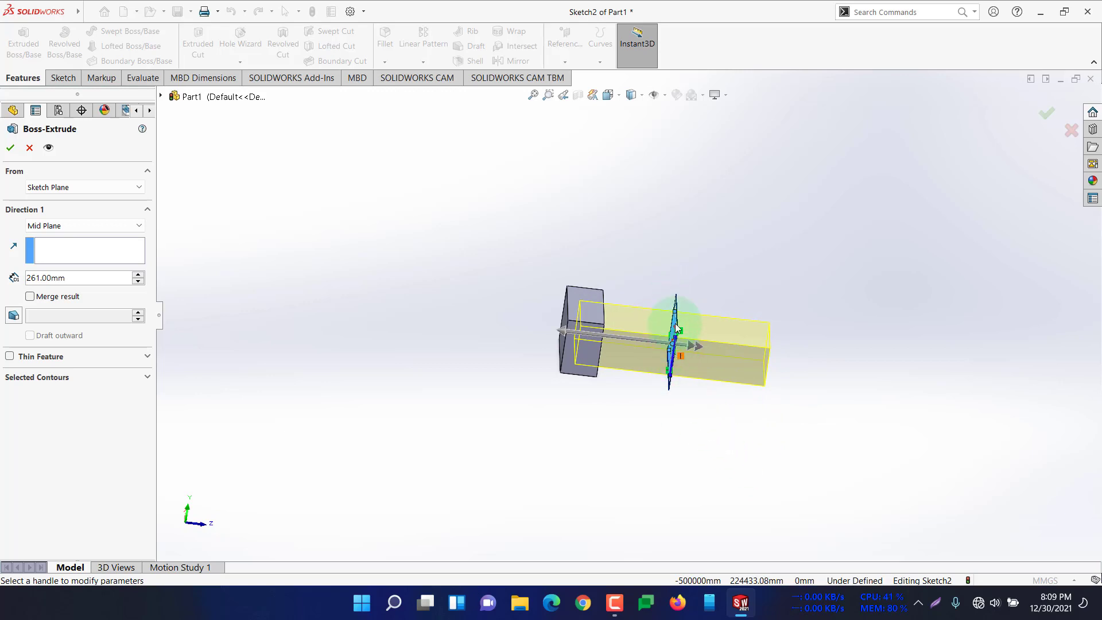
pyautogui.moveTo(696, 401); pyautogui.dragTo(689, 351, button='middle')
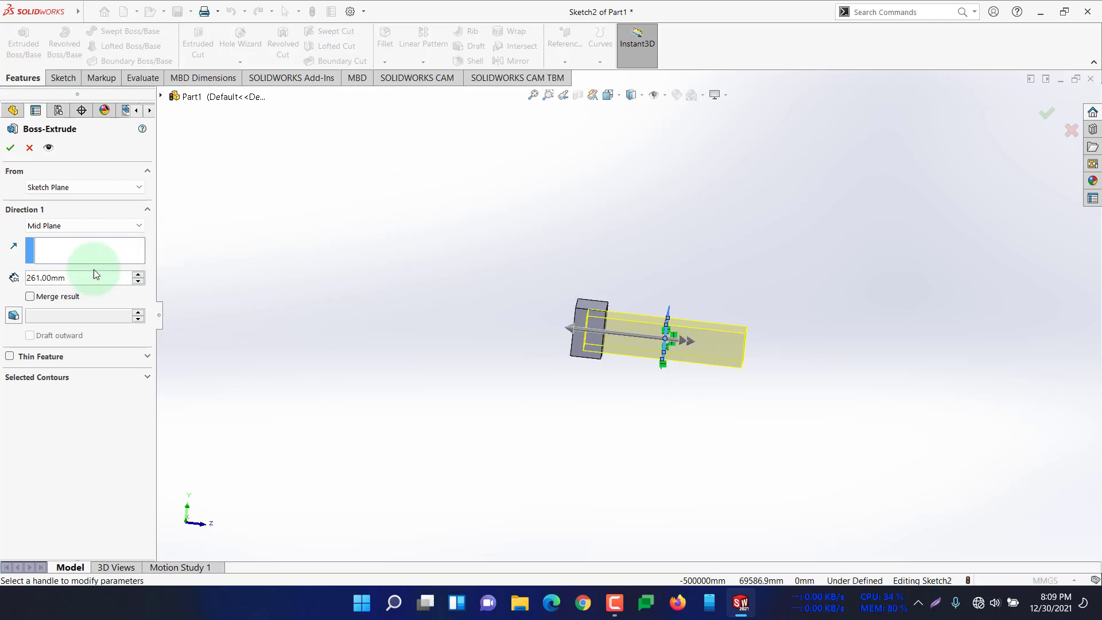
# - Set the Mid Plane extrusion depth to 50 mm and inspect the preview around the sketch plane
pyautogui.click(73, 283)
pyautogui.moveTo(73, 283); pyautogui.dragTo(20, 283)
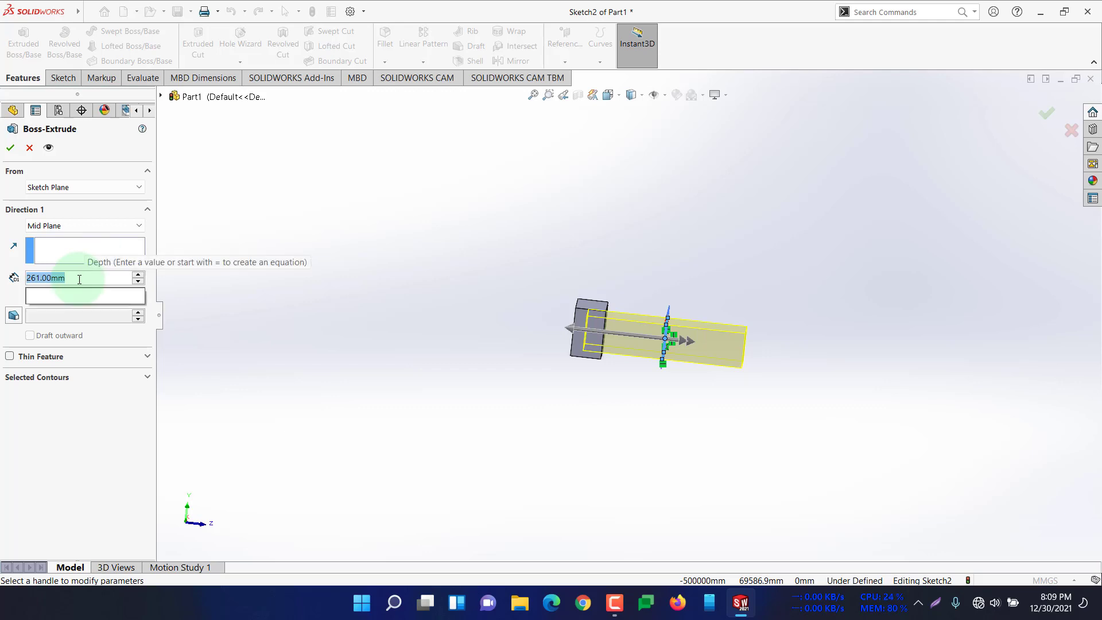
pyautogui.write('50')
pyautogui.press('Return')
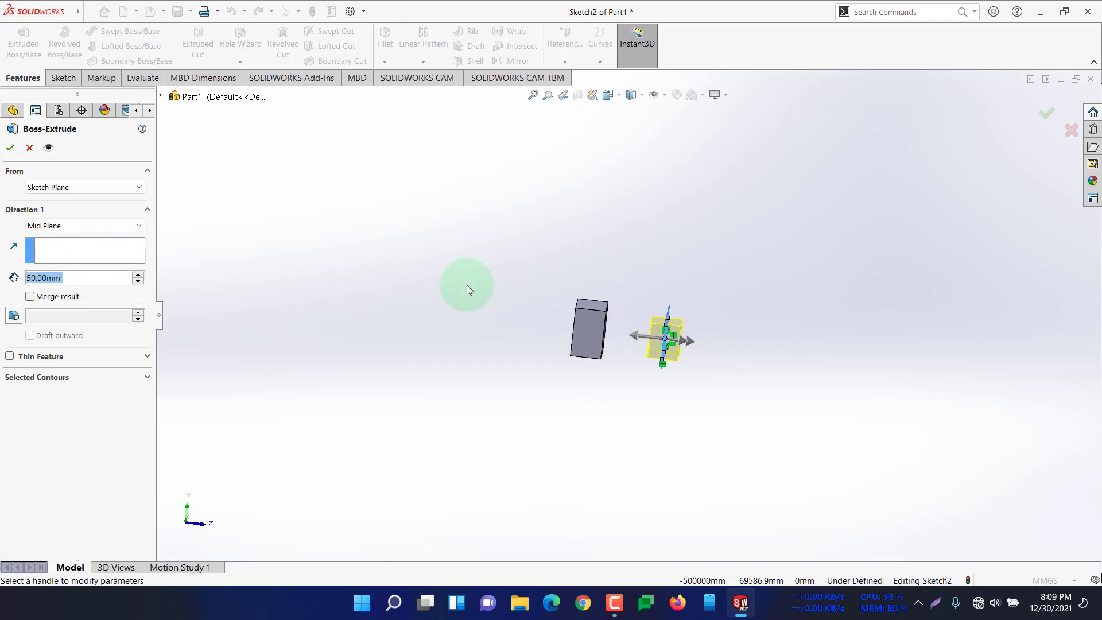
pyautogui.scroll(3, 639, 326)
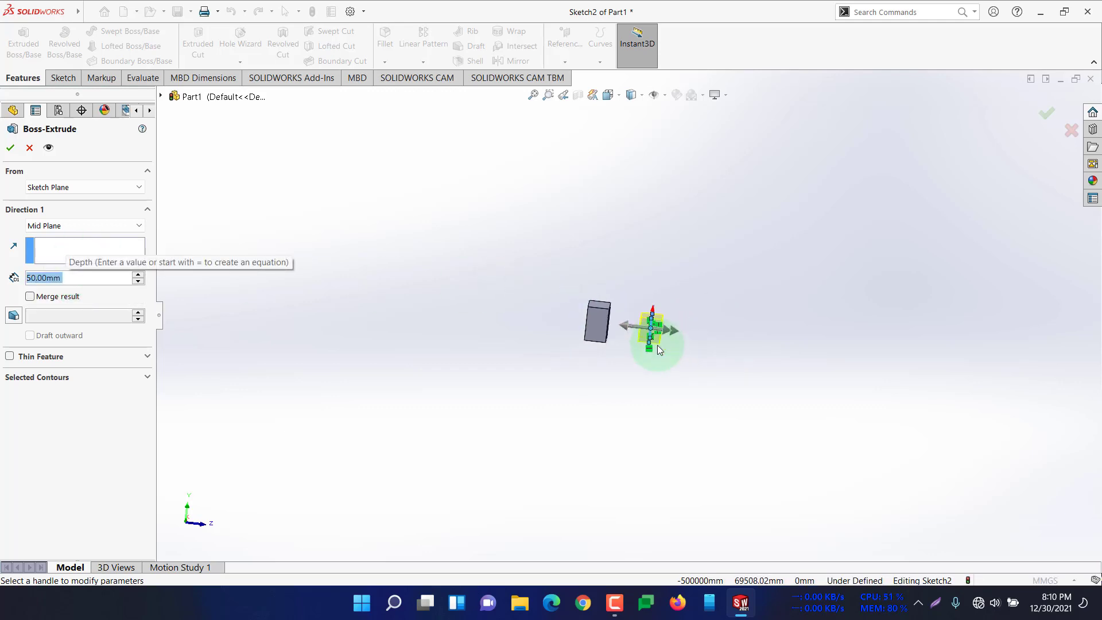
pyautogui.scroll(-6, 656, 346)
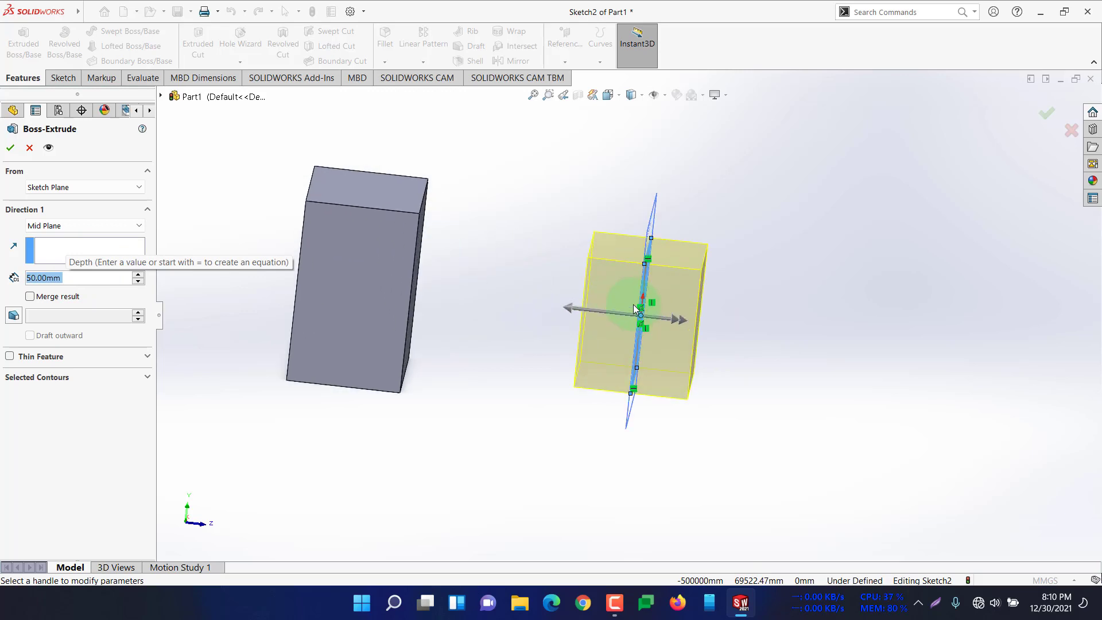
pyautogui.scroll(2, 633, 304)
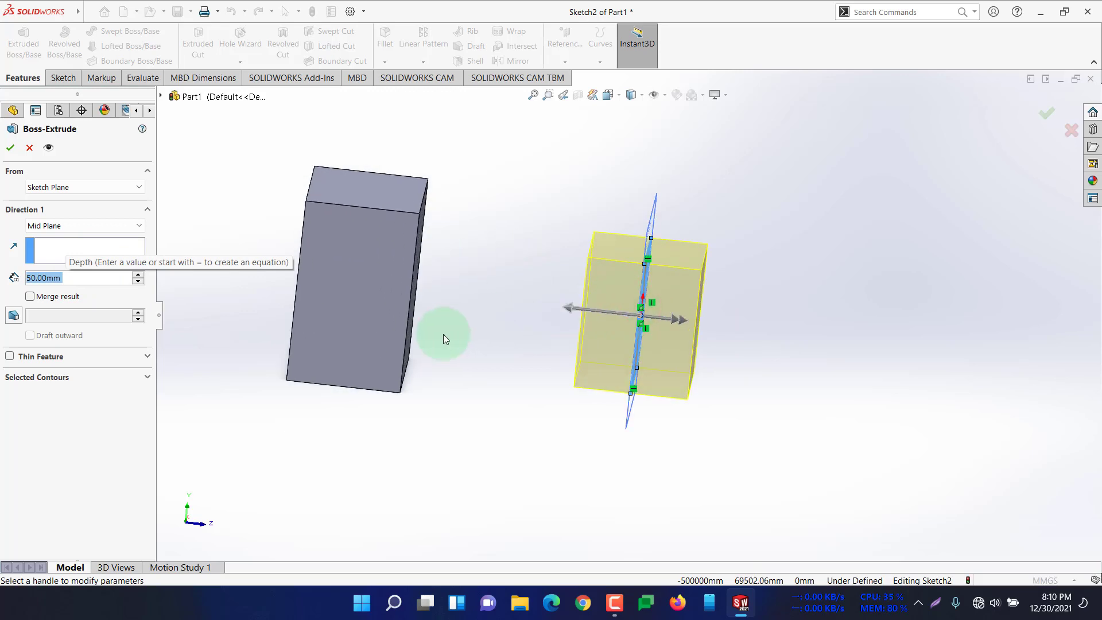
# - Return the end condition to Blind and apply a draft of 8 degrees to the extrusion
pyautogui.click(64, 226)
pyautogui.click(57, 240)
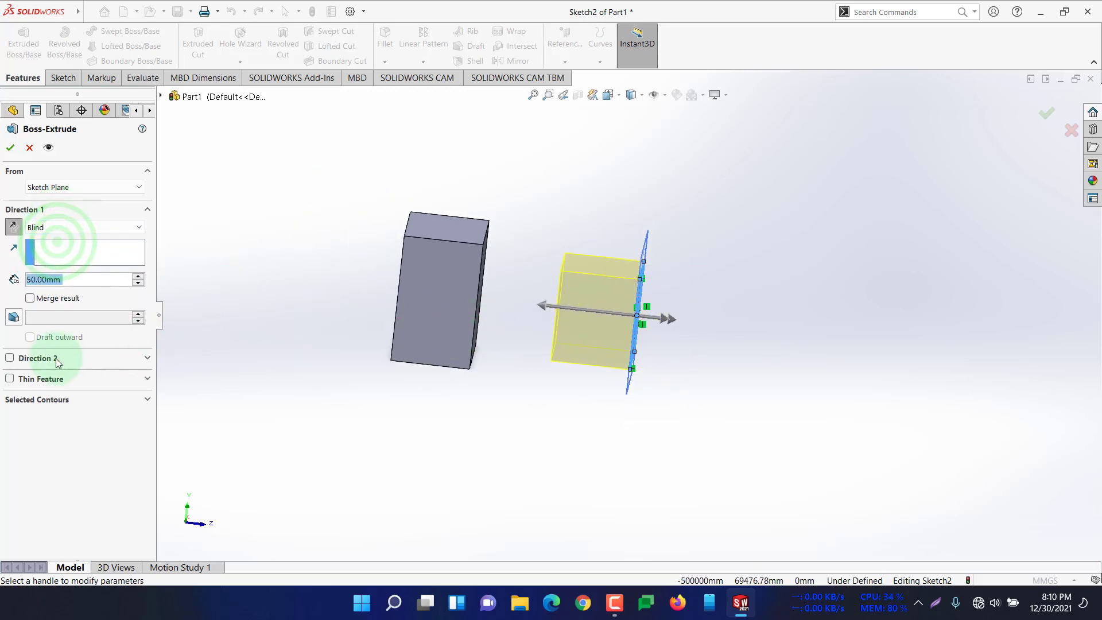
pyautogui.click(14, 317)
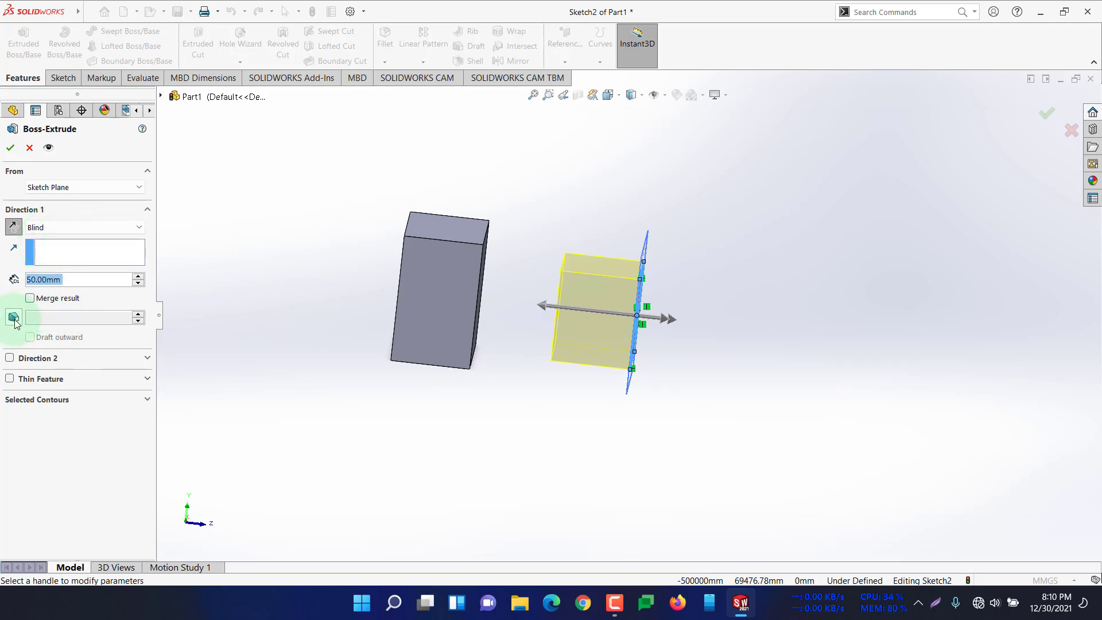
pyautogui.click(13, 317)
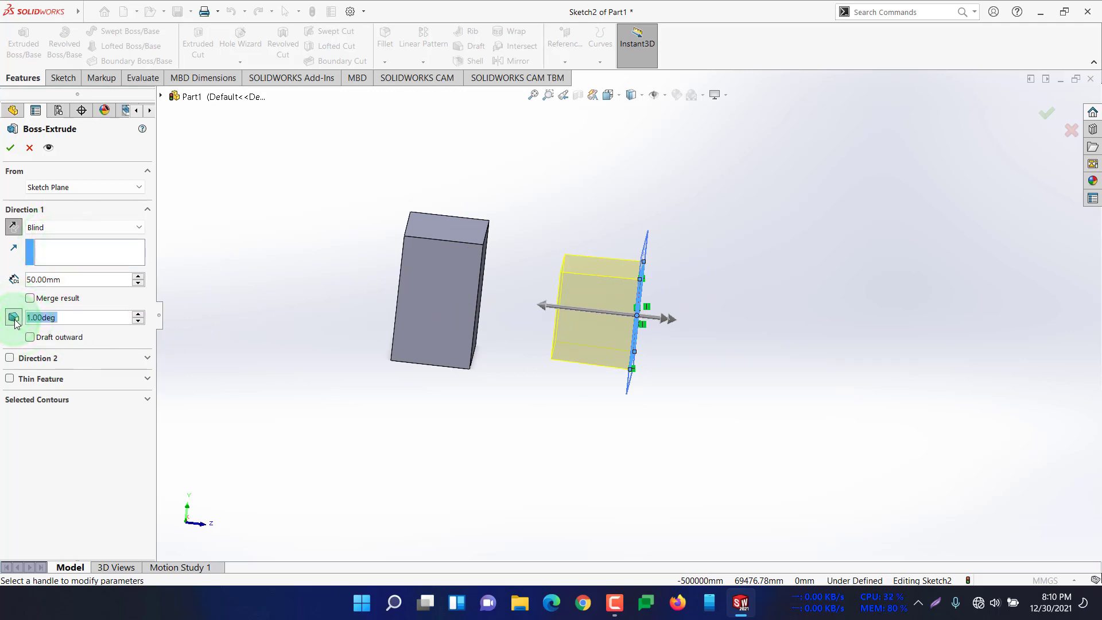
pyautogui.click(75, 317)
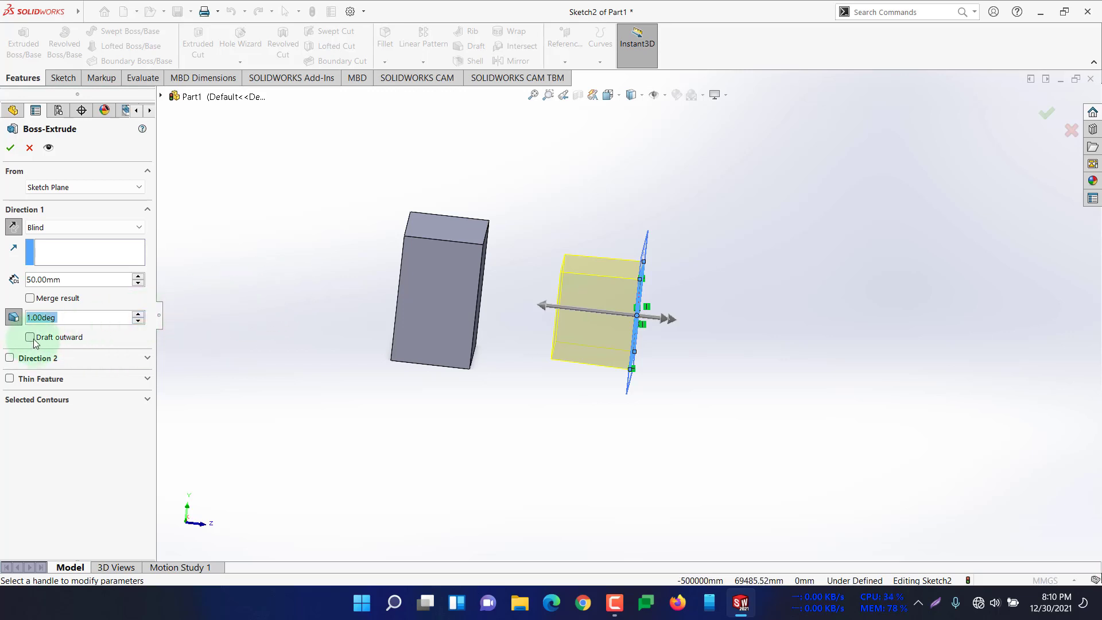
pyautogui.click(138, 314)
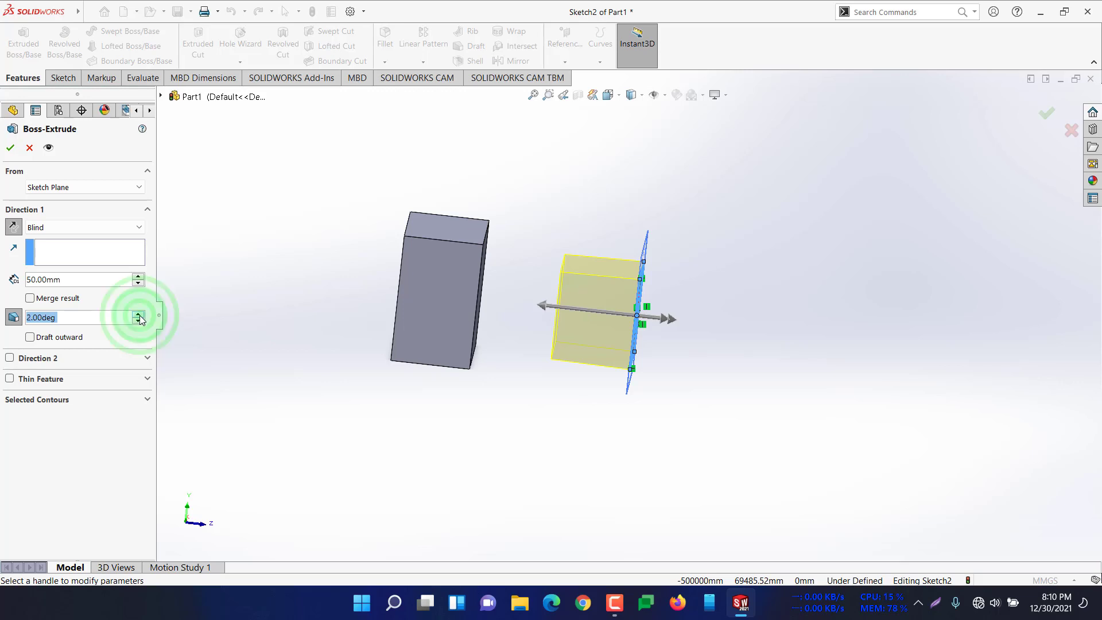
pyautogui.click(137, 314)
pyautogui.click(137, 314)
pyautogui.click(138, 314)
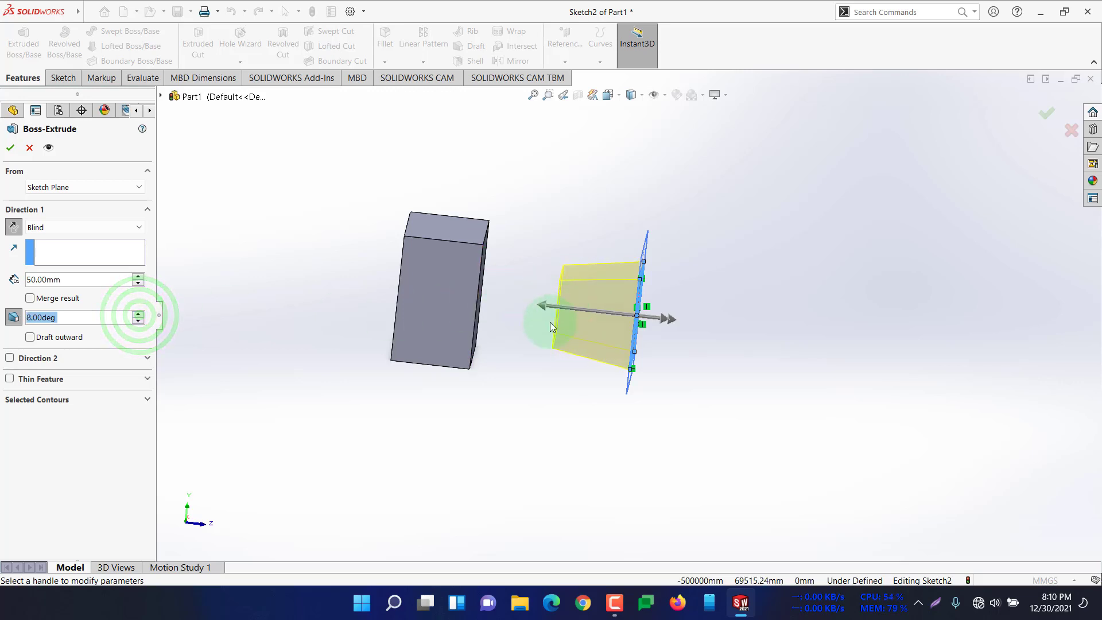
# - Extend the drafted extrusion toward the block to a depth of 70 mm
pyautogui.moveTo(550, 322); pyautogui.dragTo(574, 310, button='middle')
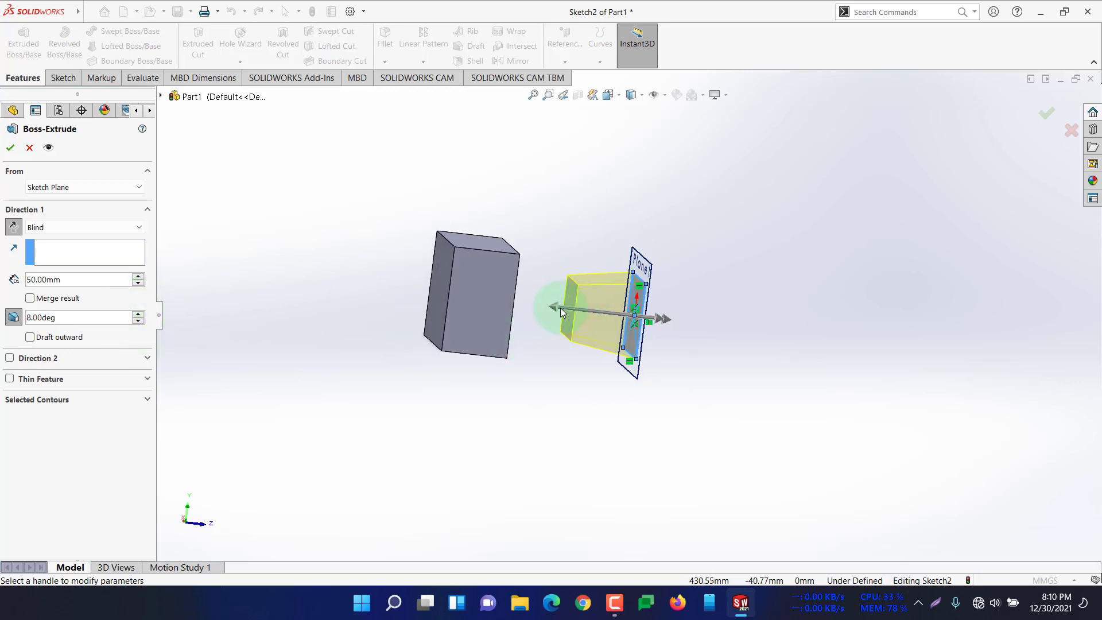
pyautogui.moveTo(560, 308)
pyautogui.mouseDown()
pyautogui.moveTo(511, 308)
pyautogui.moveTo(542, 309)
pyautogui.mouseUp()
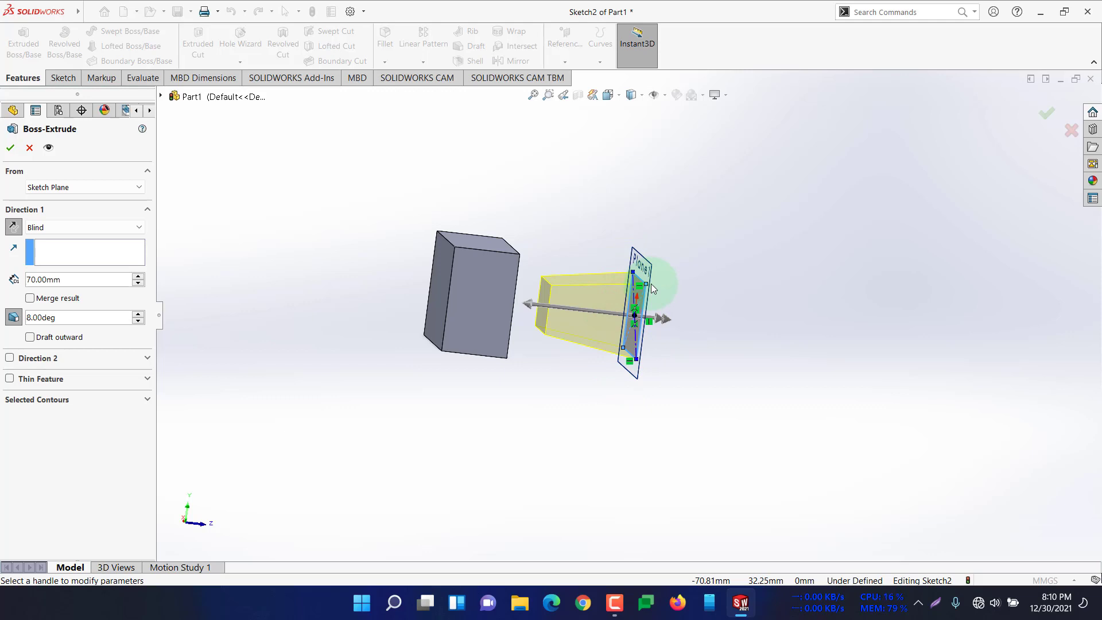
# - Try the Draft outward option, turn it off again, and remove the draft from the extrusion
pyautogui.click(30, 337)
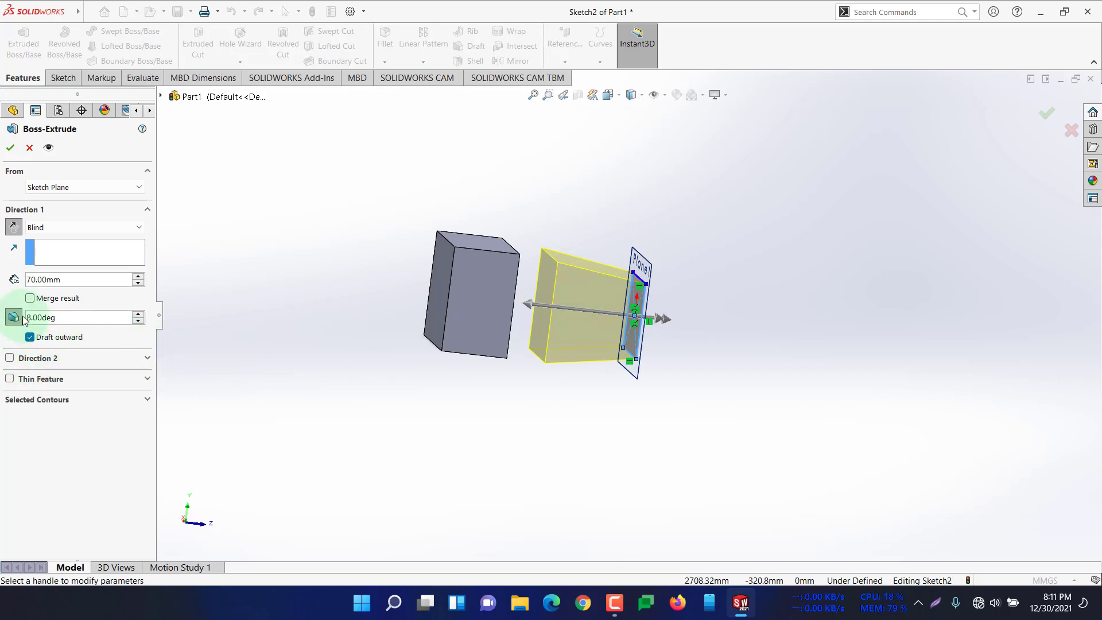
pyautogui.click(30, 337)
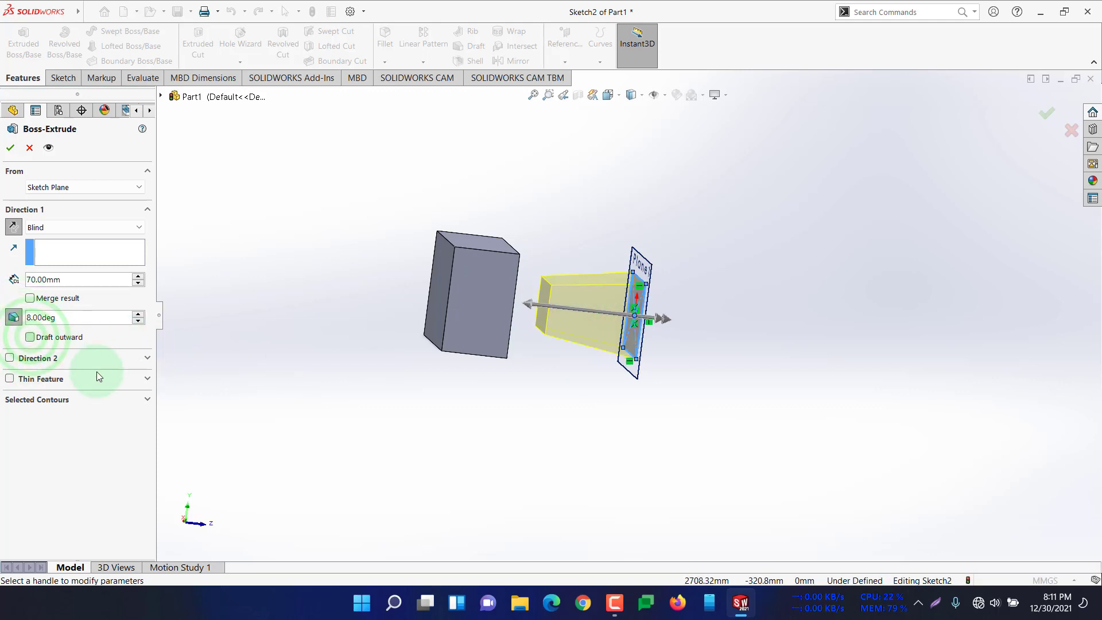
pyautogui.click(13, 317)
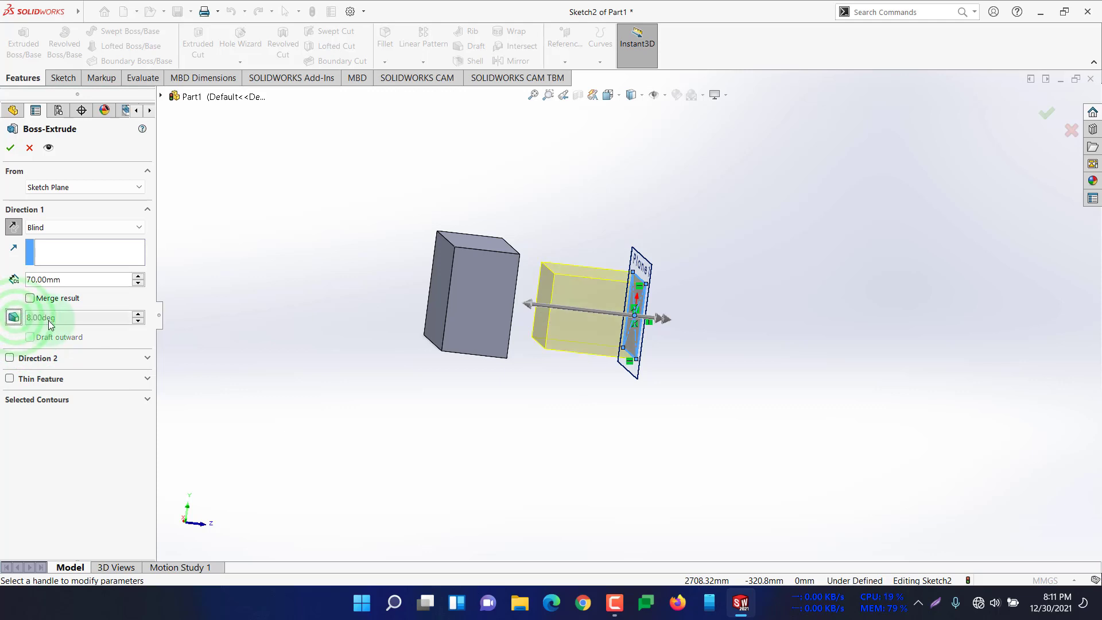
# - Enable a second extrusion direction away from the block and set its Blind depth to 50 mm
pyautogui.click(13, 359)
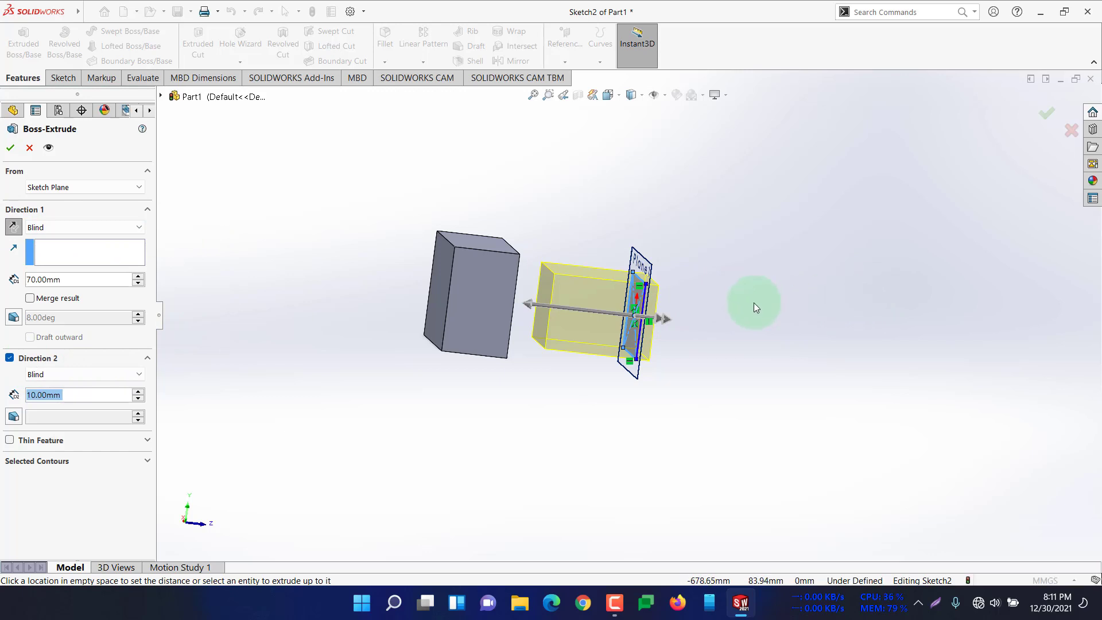
pyautogui.moveTo(661, 319); pyautogui.dragTo(752, 325)
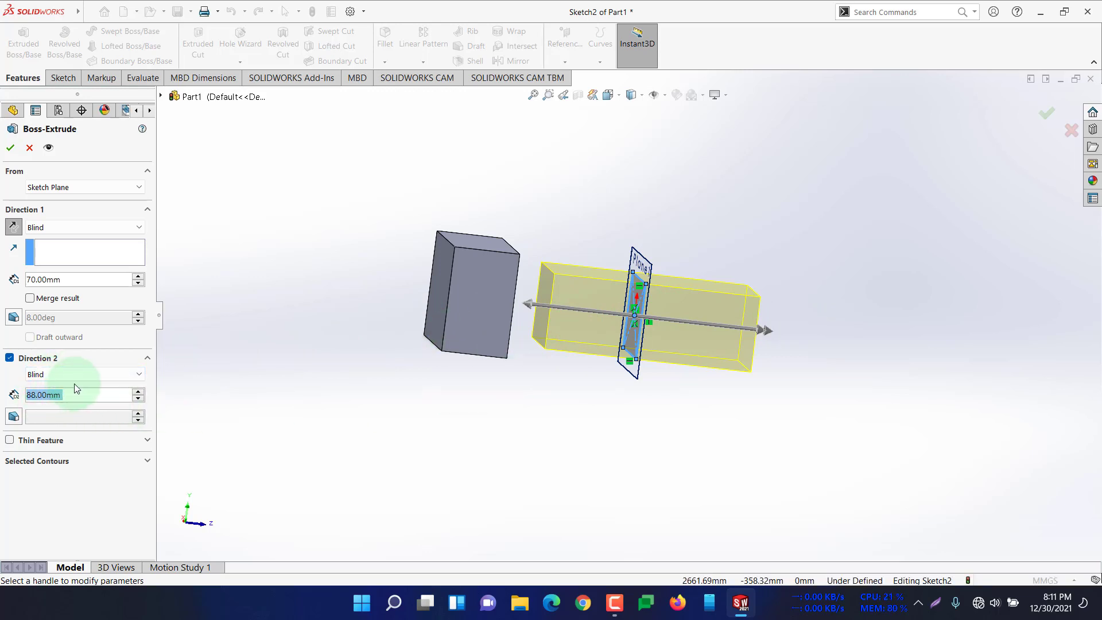
pyautogui.write('50')
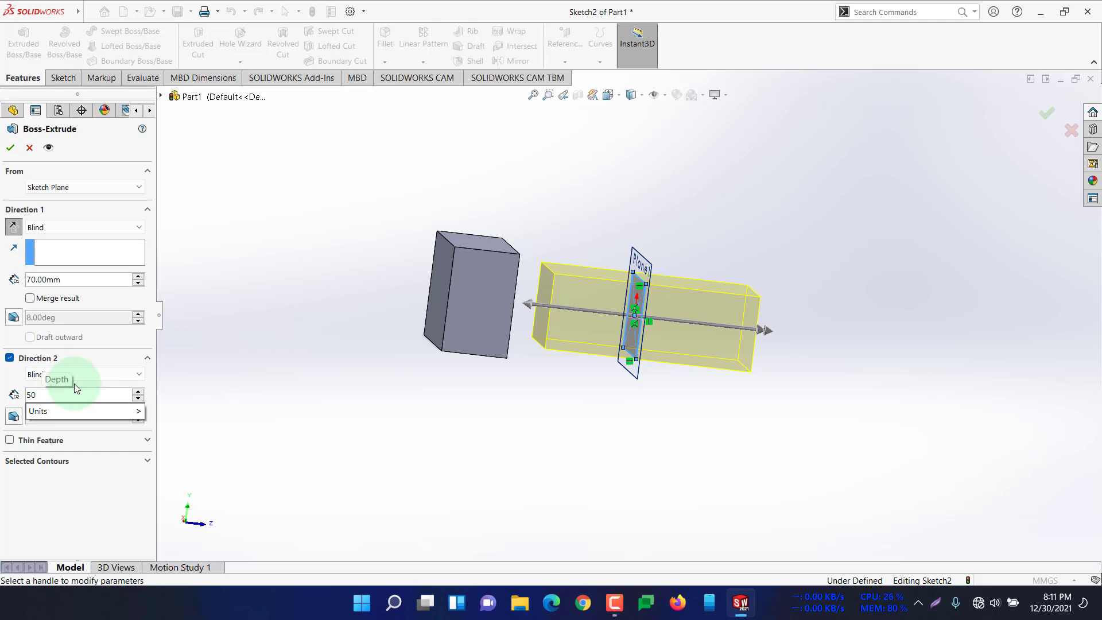
pyautogui.press('Return')
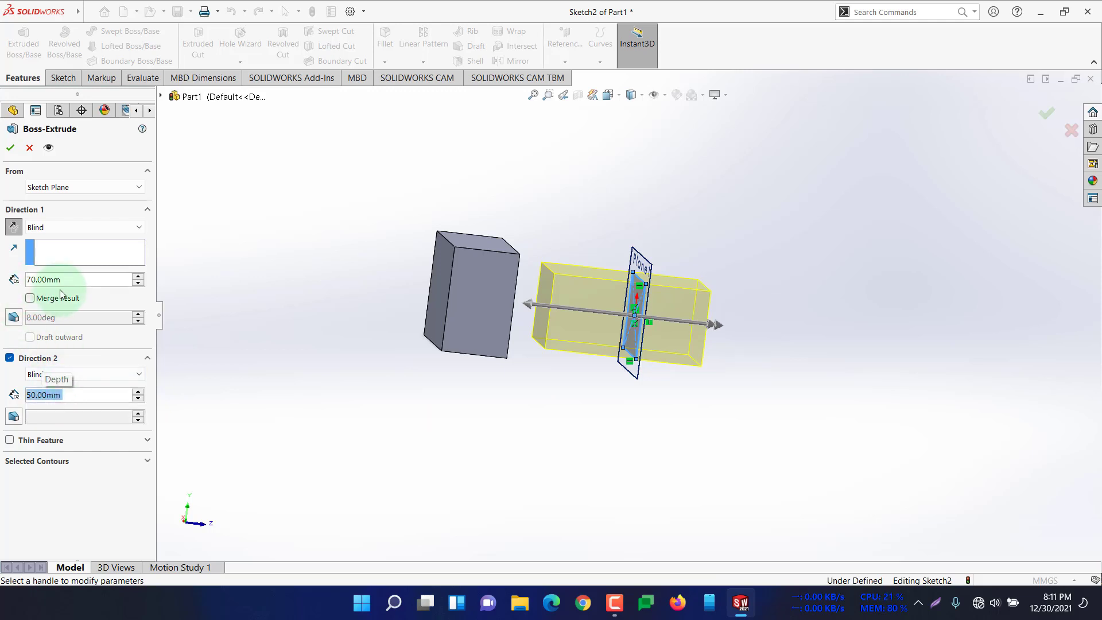
# - Set the Direction 1 depth toward the block to 100 mm
pyautogui.click(56, 281)
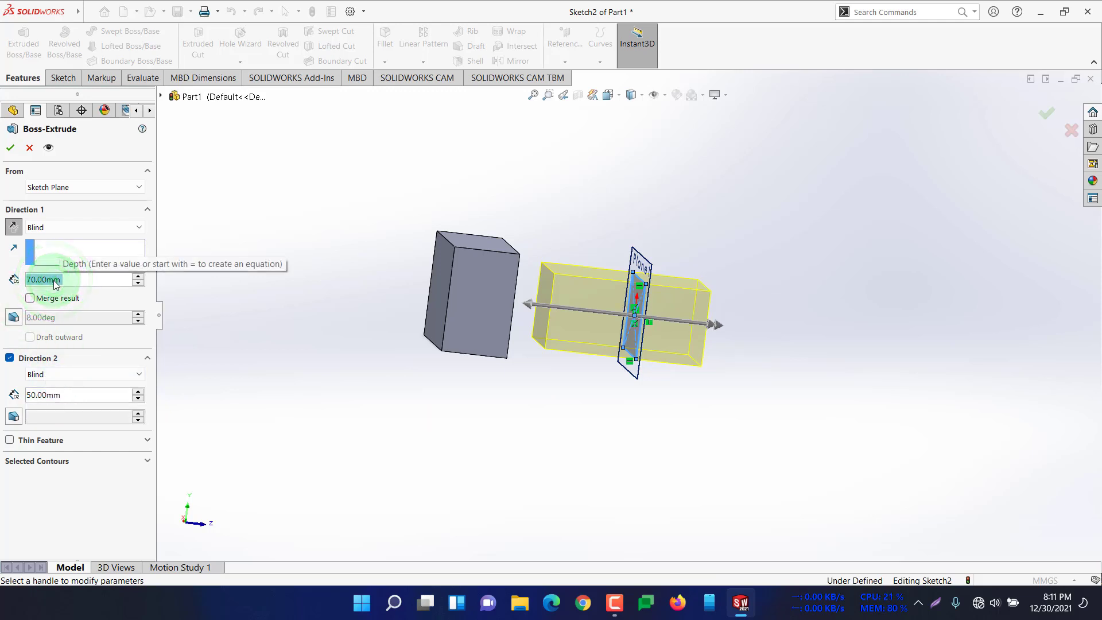
pyautogui.write('100')
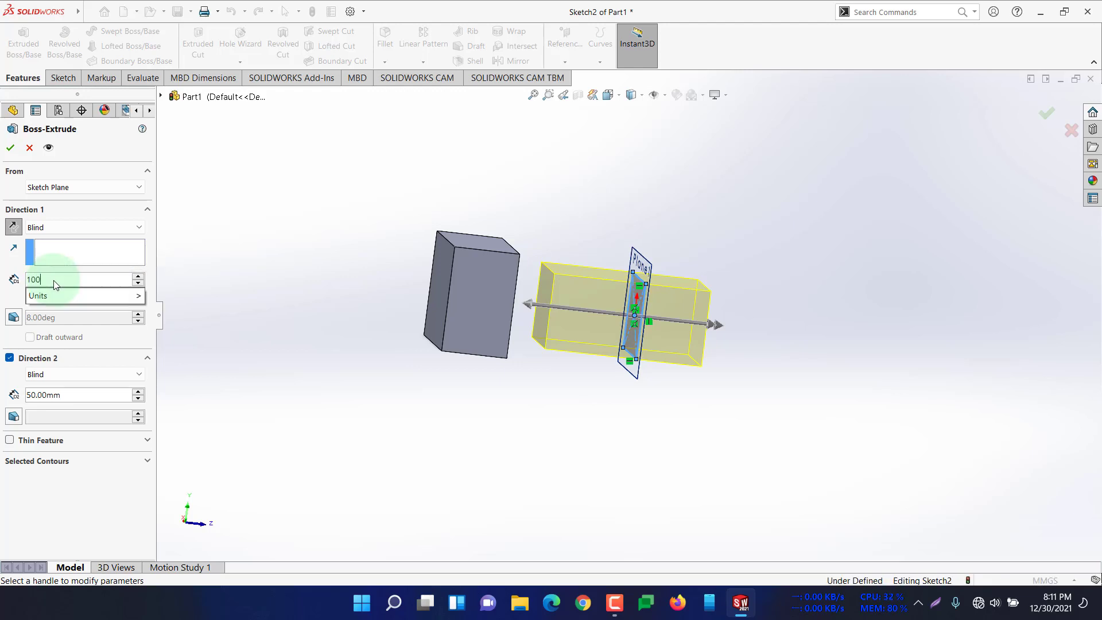
pyautogui.press('Return')
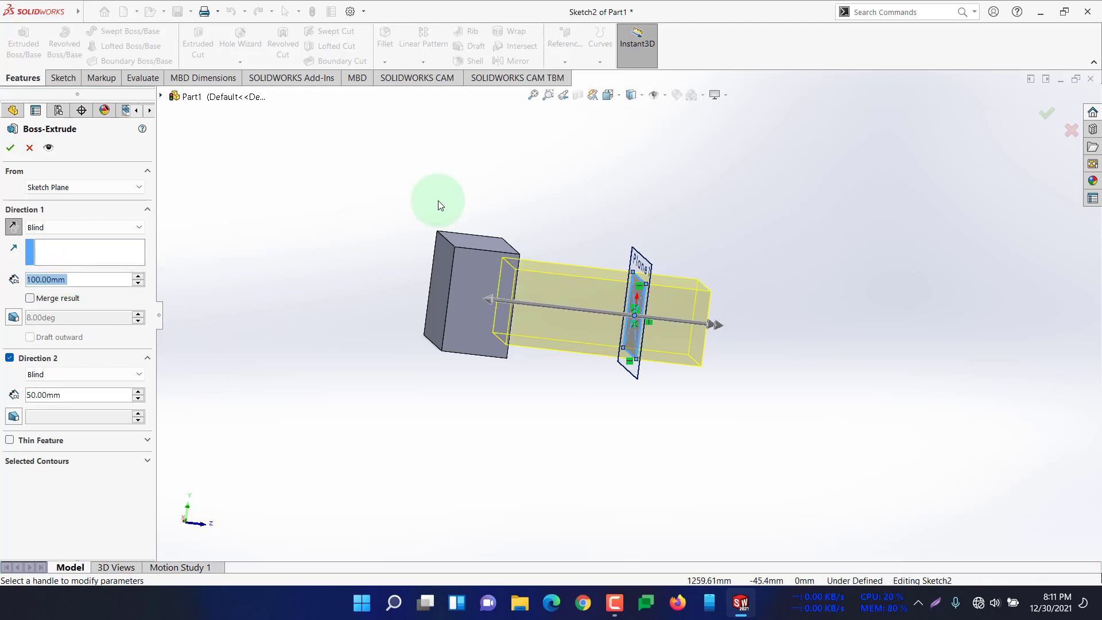
pyautogui.moveTo(438, 198); pyautogui.dragTo(406, 222, button='middle')
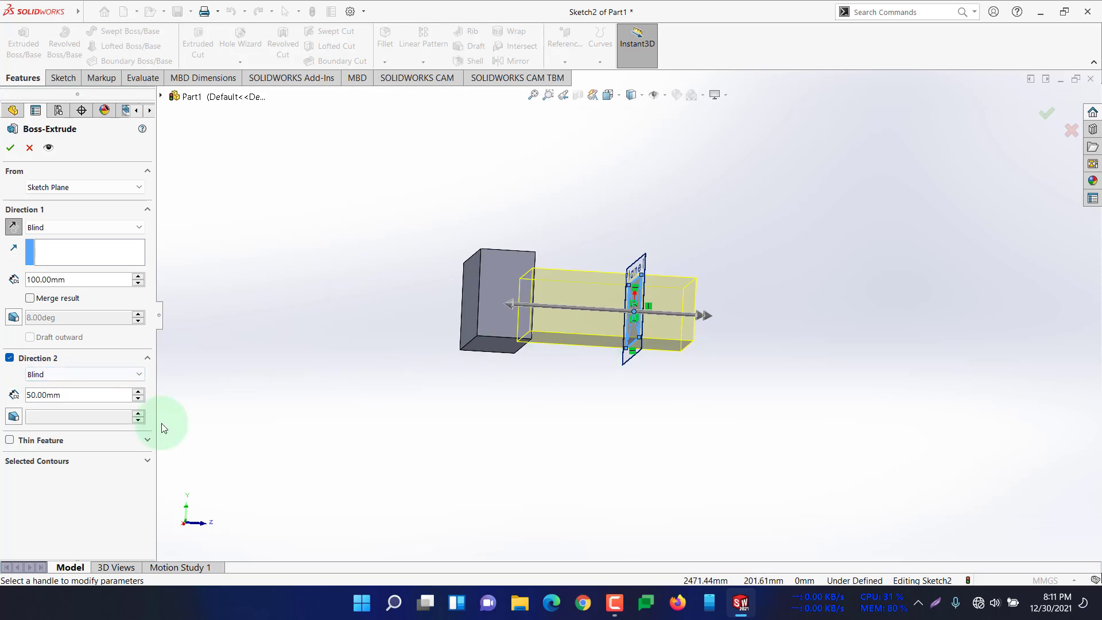
# - Apply inward drafts of 11 degrees to Direction 2 and 8 degrees to Direction 1
pyautogui.click(13, 417)
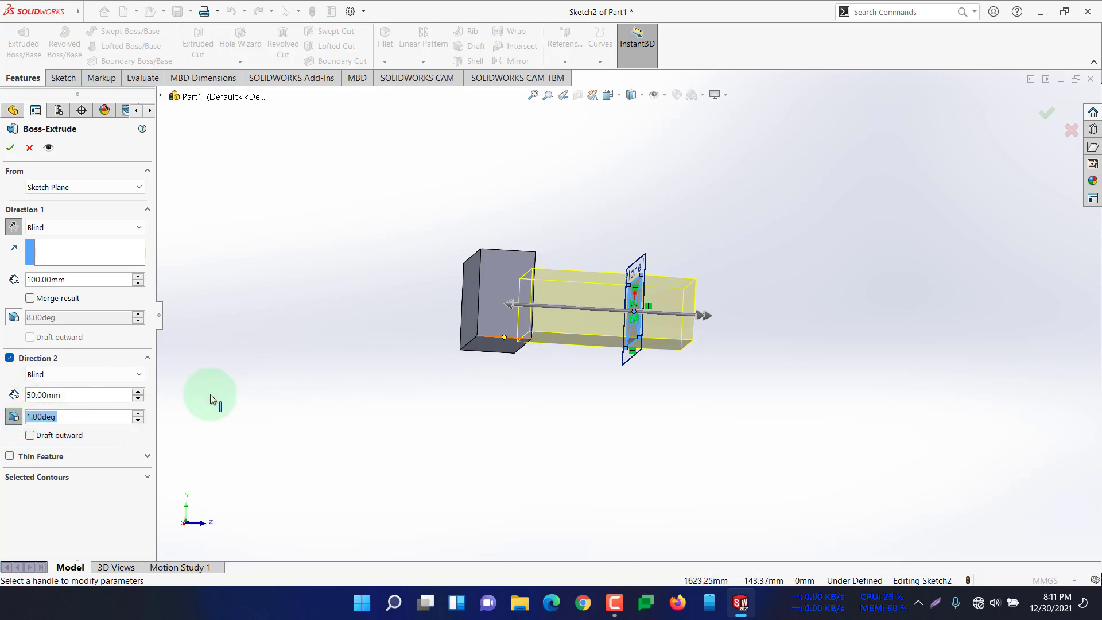
pyautogui.scroll(-2, 586, 271)
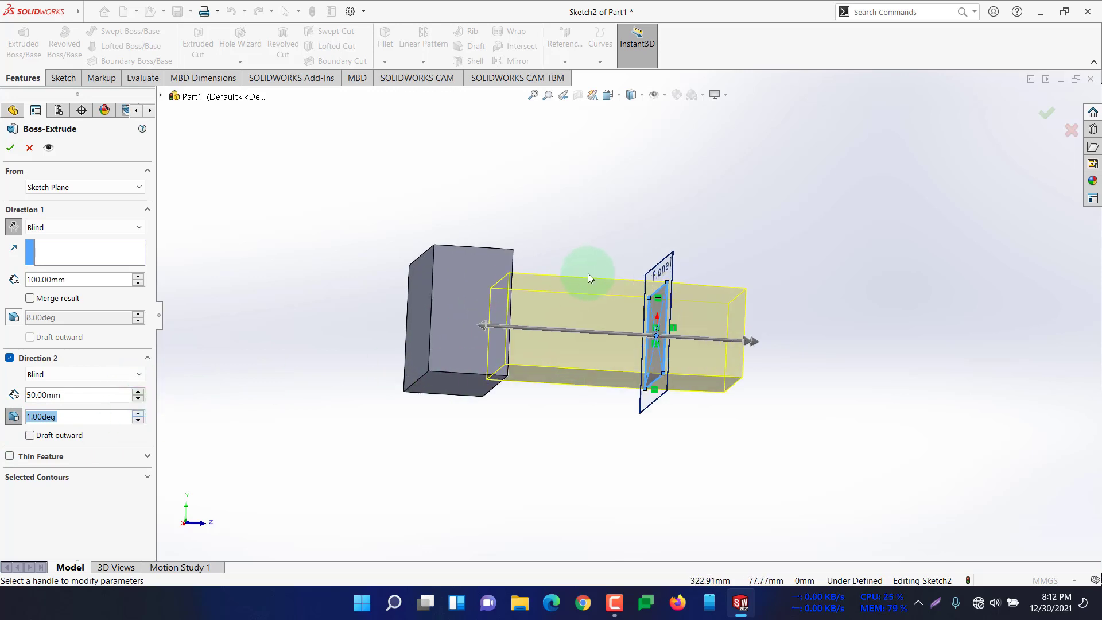
pyautogui.click(135, 415)
pyautogui.click(135, 415)
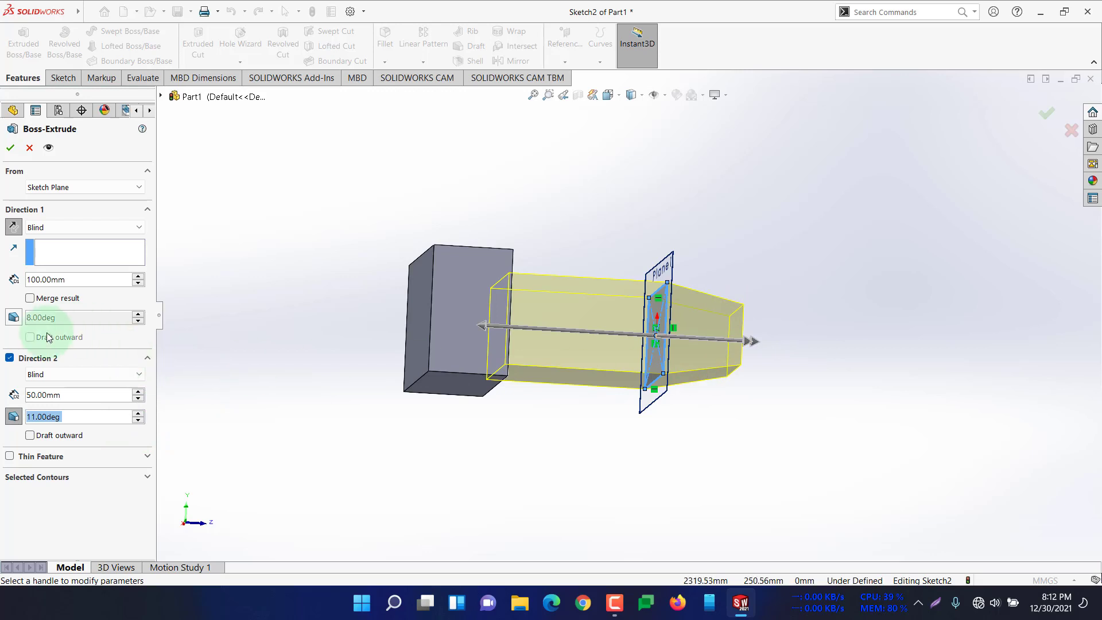
pyautogui.click(13, 317)
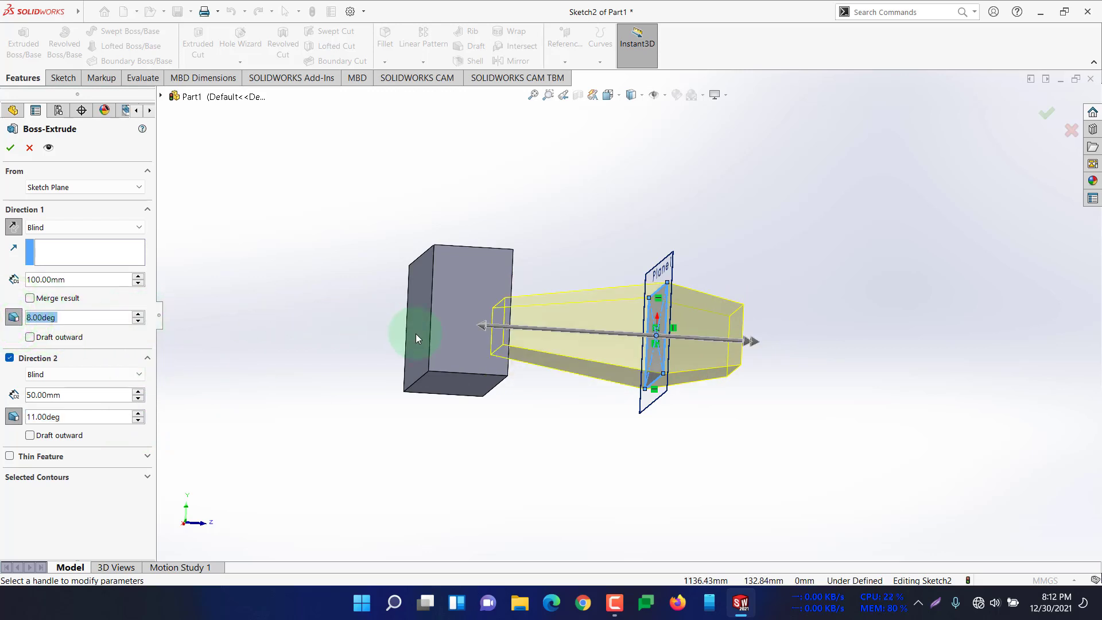
# - Try a One-Direction thin feature on the extrusion, check the other thin types, and turn the option off again
pyautogui.click(9, 456)
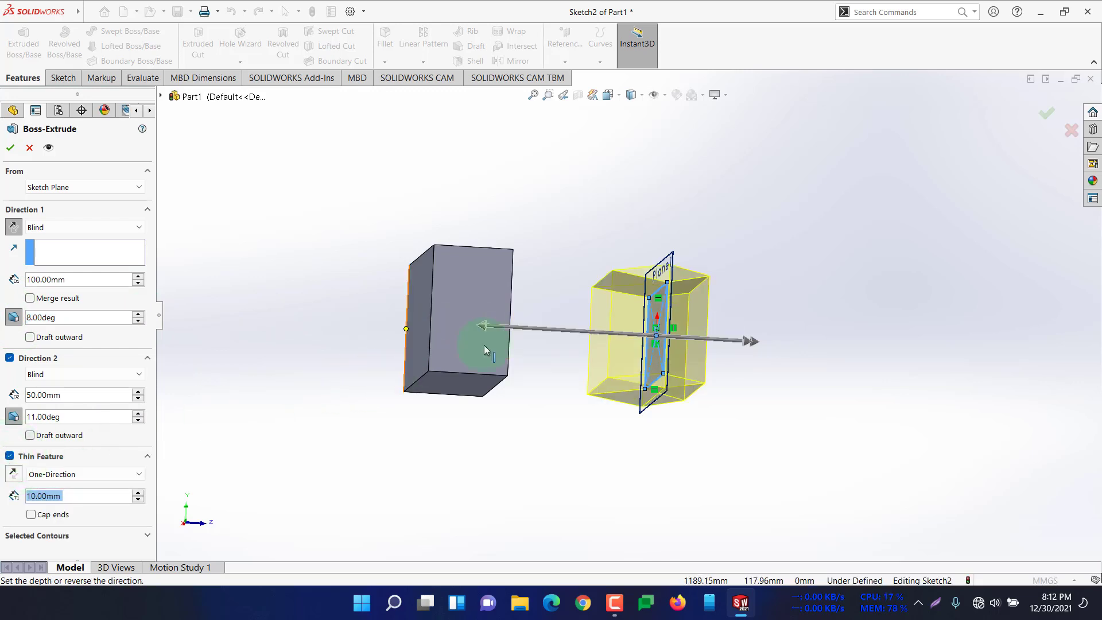
pyautogui.scroll(-2, 621, 319)
pyautogui.moveTo(621, 318); pyautogui.dragTo(662, 342, button='middle')
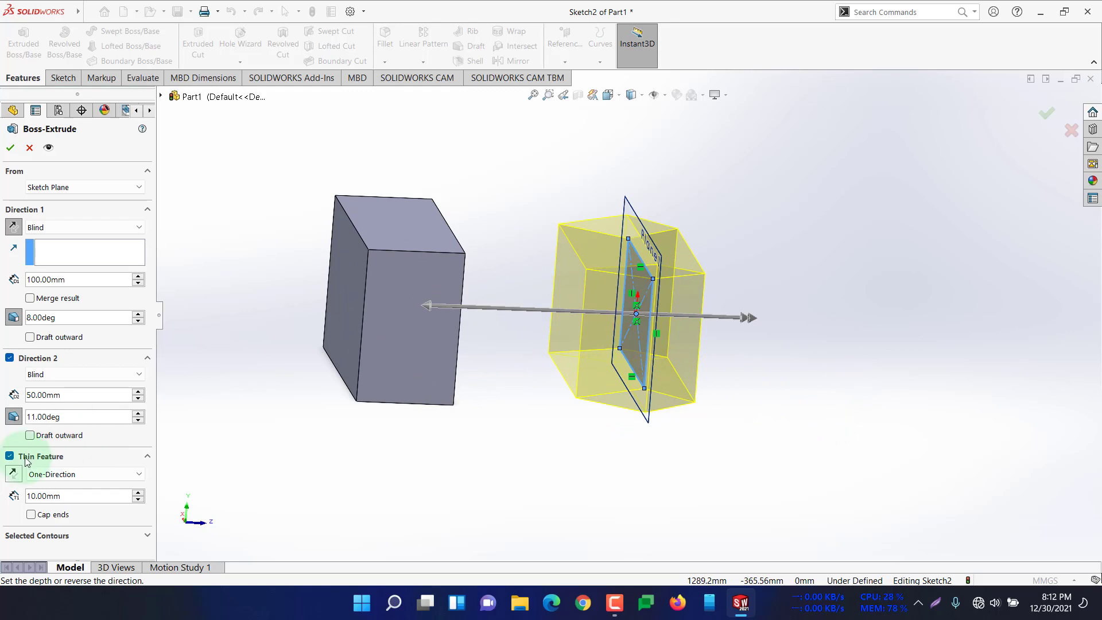
pyautogui.click(101, 473)
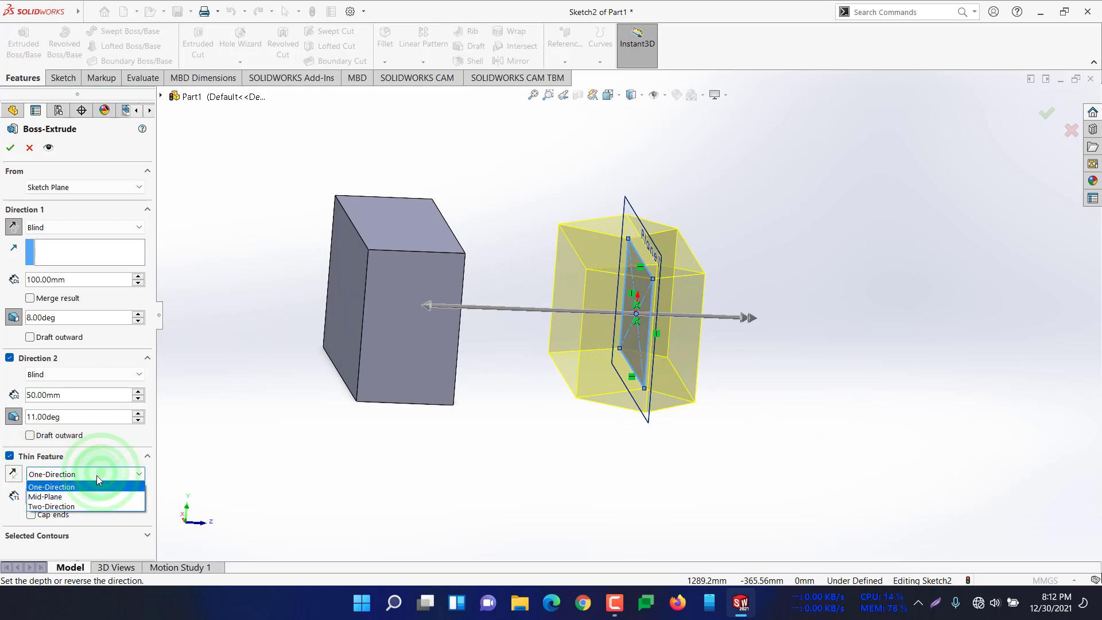
pyautogui.click(257, 444)
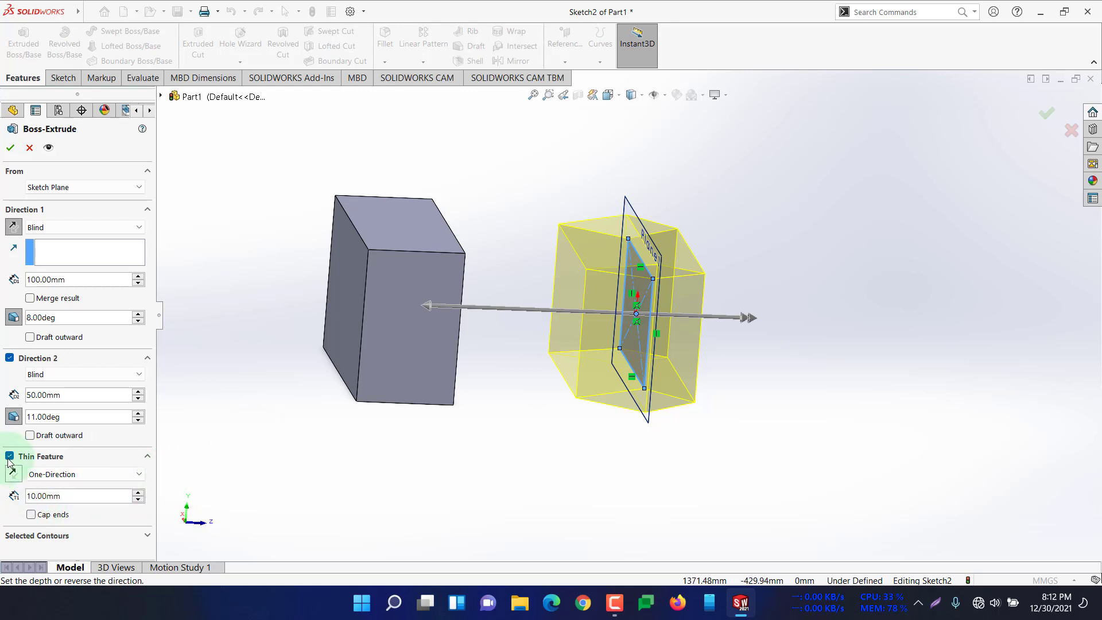
pyautogui.click(9, 457)
# - Expand the contour selection without picking any contour and accept the two-direction drafted extrusion
pyautogui.click(56, 481)
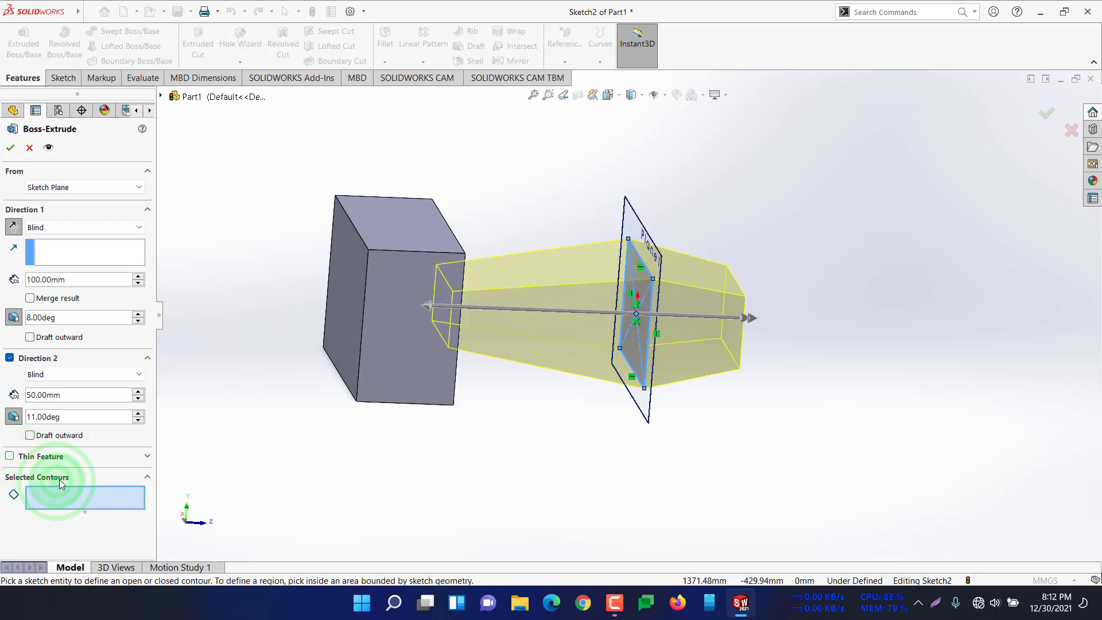
pyautogui.click(84, 501)
pyautogui.scroll(2, 287, 408)
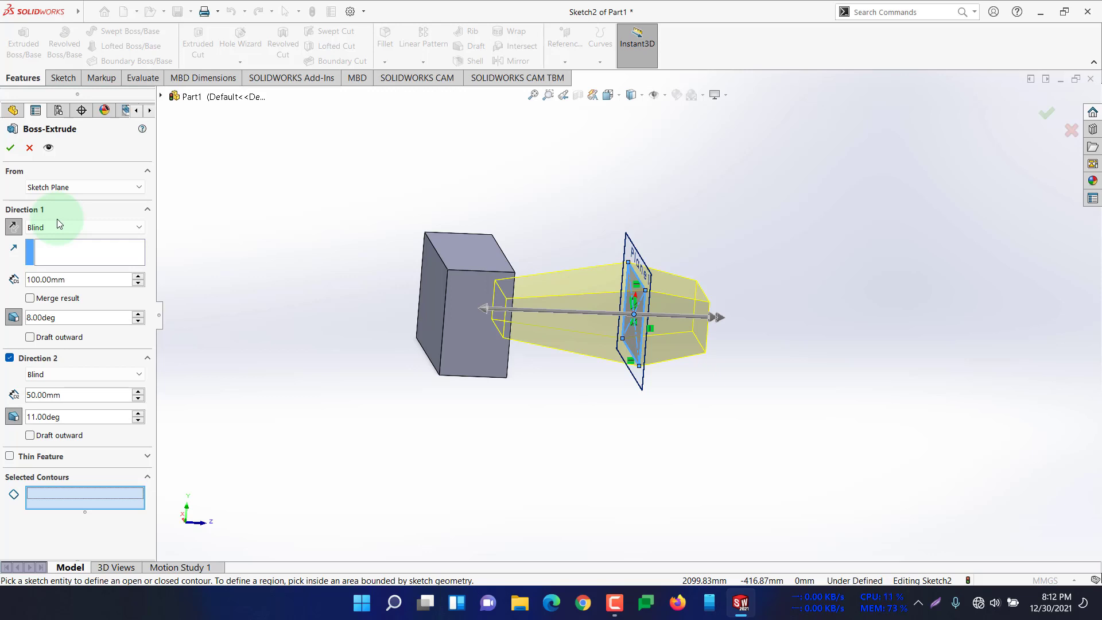
pyautogui.click(9, 150)
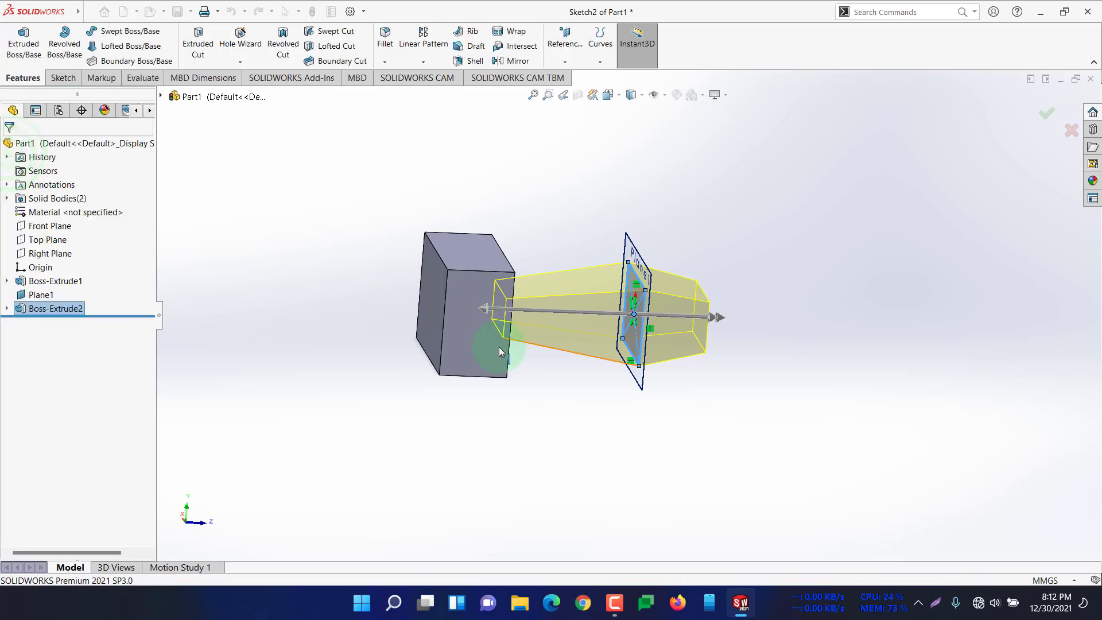
pyautogui.moveTo(555, 371); pyautogui.dragTo(854, 435, button='middle')
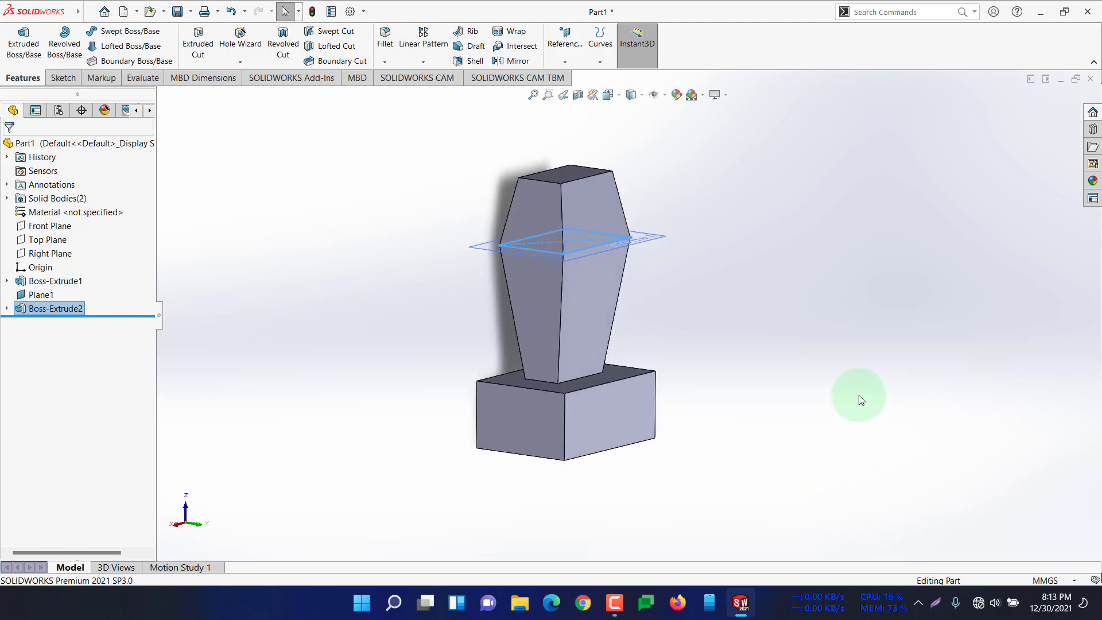